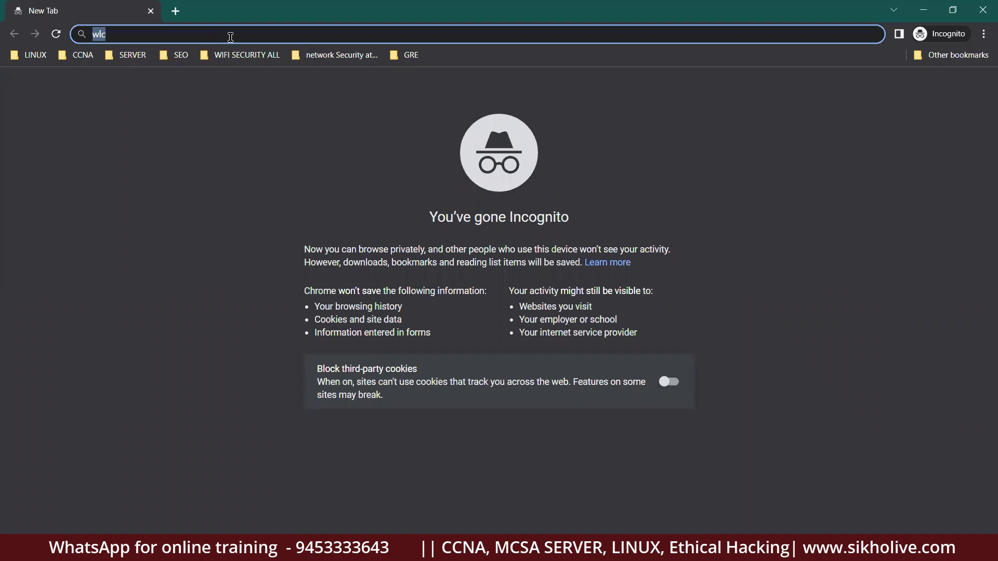
# Search Google for 'wlc' in the incognito tab.
pyautogui.write('w')
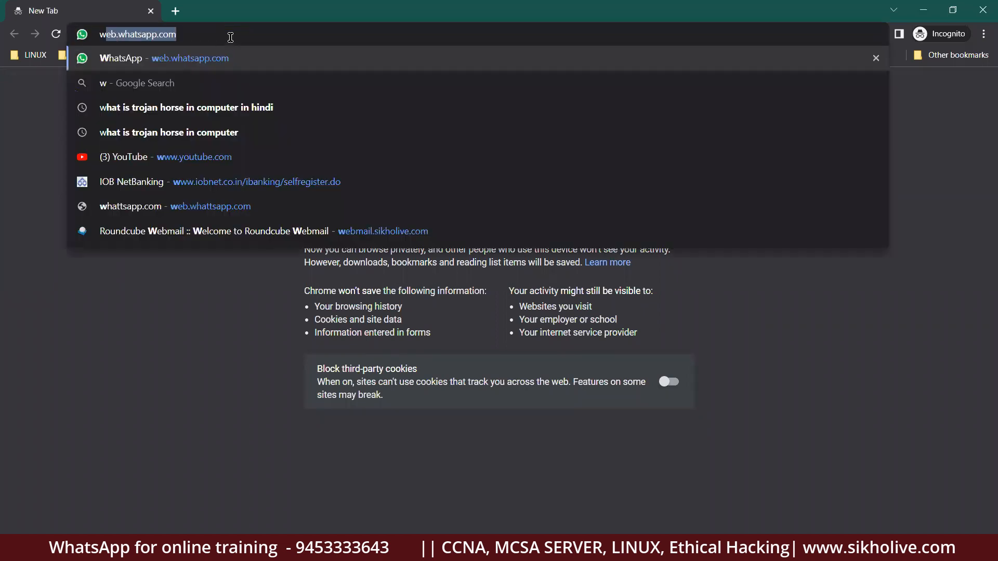
pyautogui.write('lc')
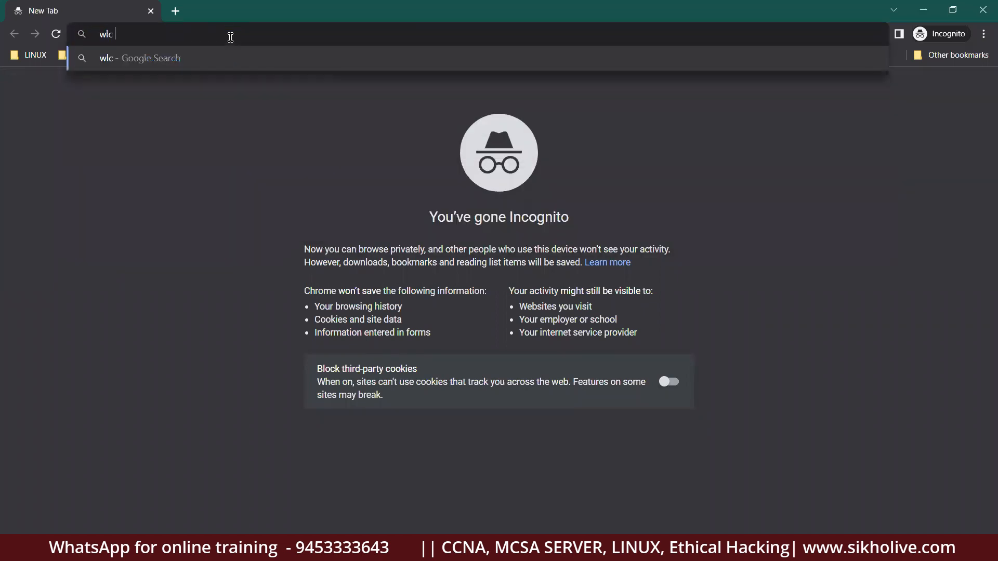
pyautogui.press('Return')
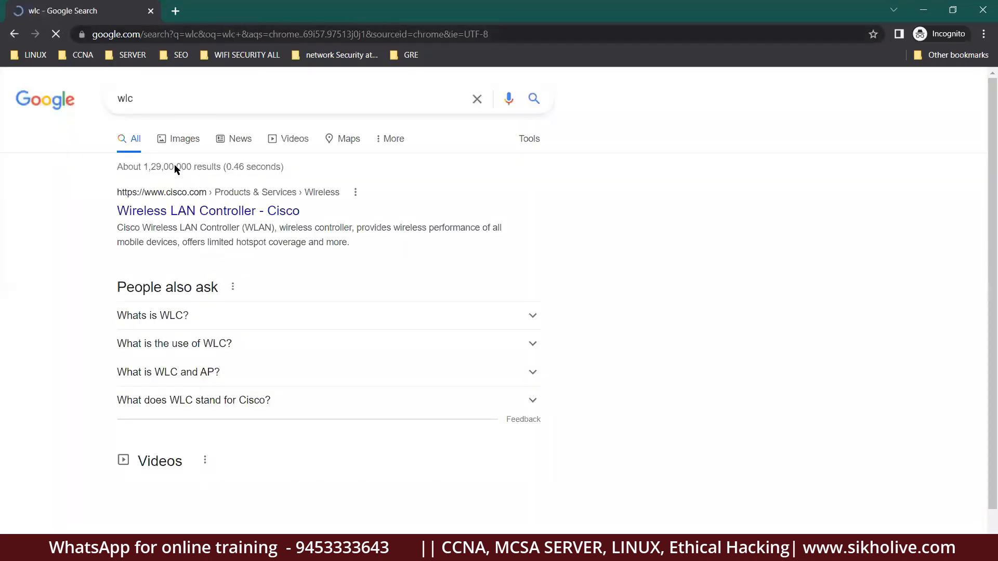
# Open Cisco's Wireless LAN Controller result in a new tab, view it, then minimise Chrome.
pyautogui.moveTo(102, 210); pyautogui.dragTo(293, 215)
pyautogui.rightClick(274, 212)
pyautogui.click(317, 216)
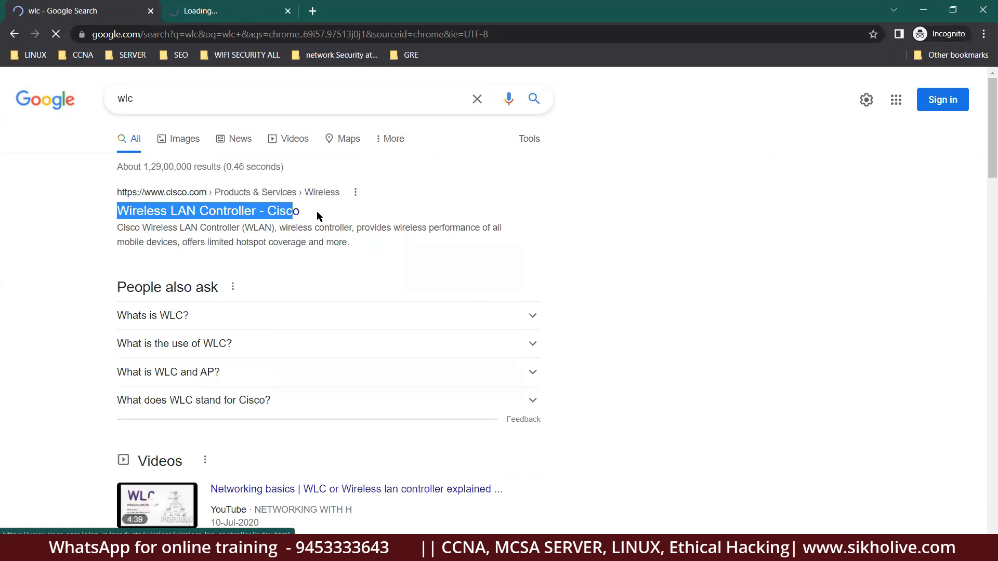
pyautogui.click(231, 13)
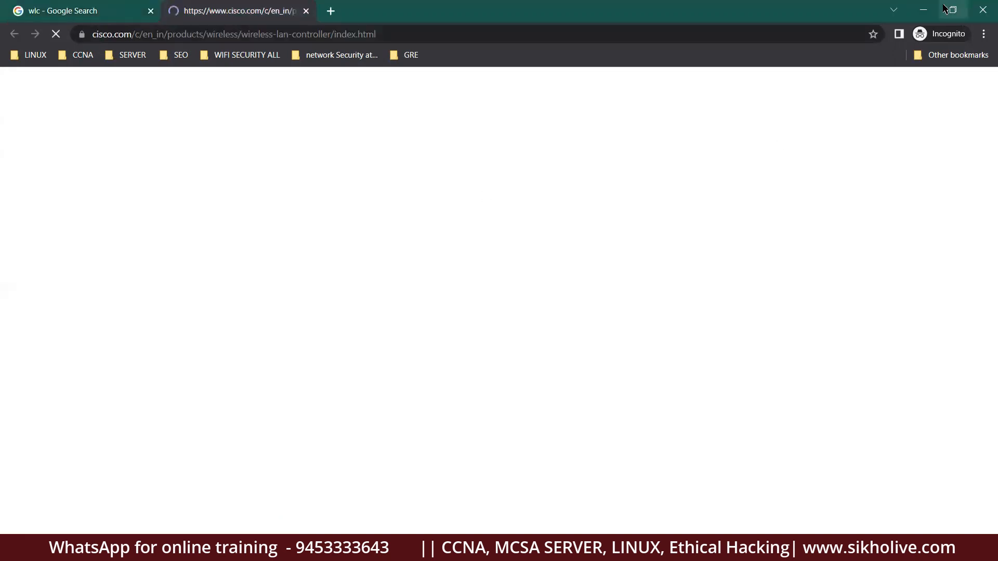
pyautogui.click(923, 10)
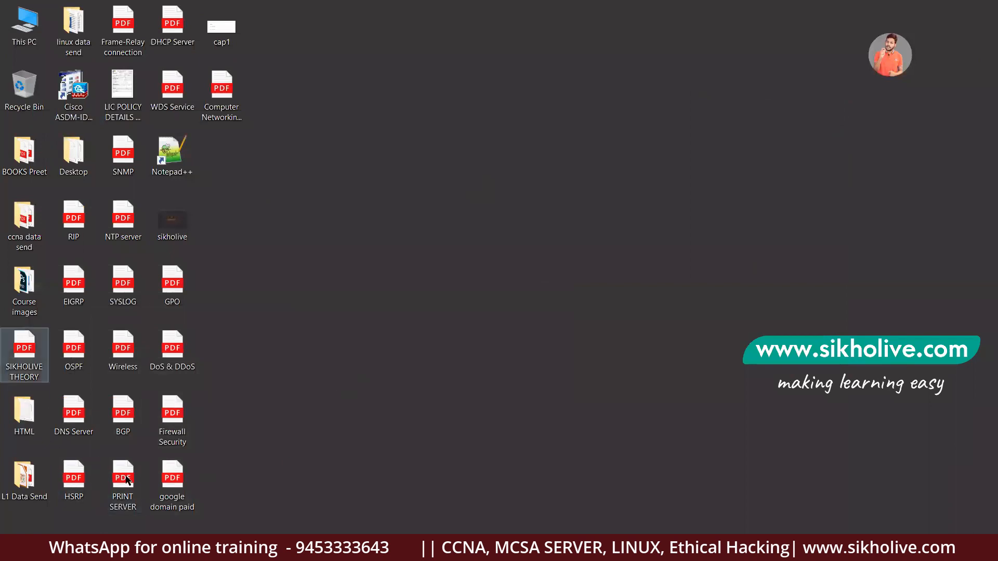
# Glance at the SIKHOLIVE THEORY PDF in Edge, then switch back to Chrome's Cisco page.
pyautogui.click(167, 549)
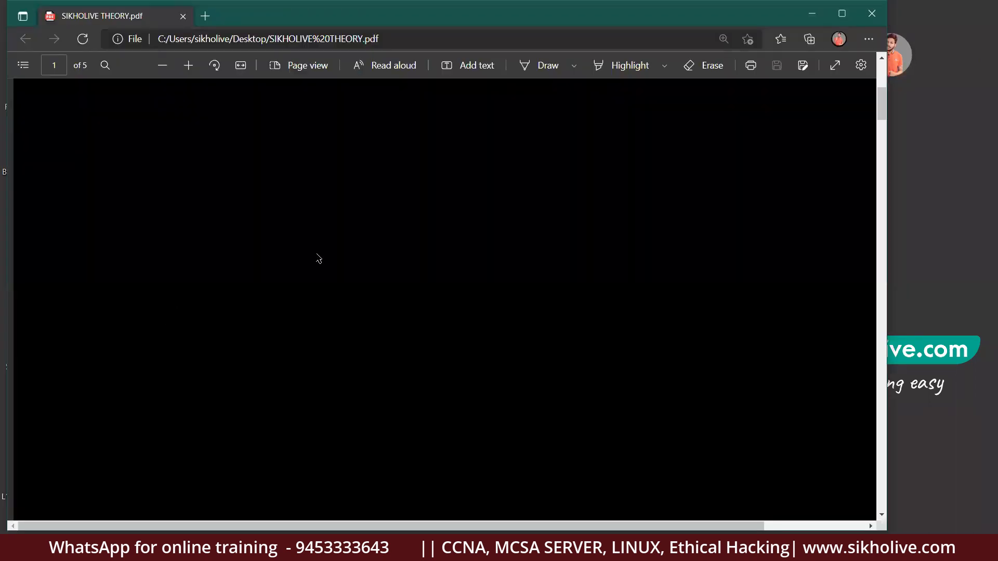
pyautogui.scroll(-1, 320, 252)
pyautogui.hotkey('alt', 'Tab')
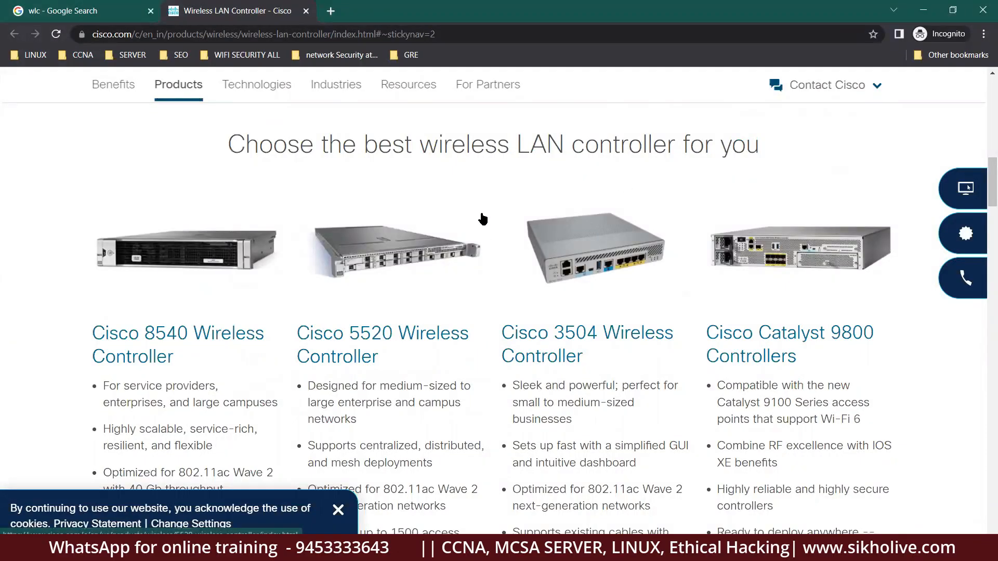
# Scroll to the controller cards and highlight the Cisco 8540 heading and its first bullet.
pyautogui.click(272, 35)
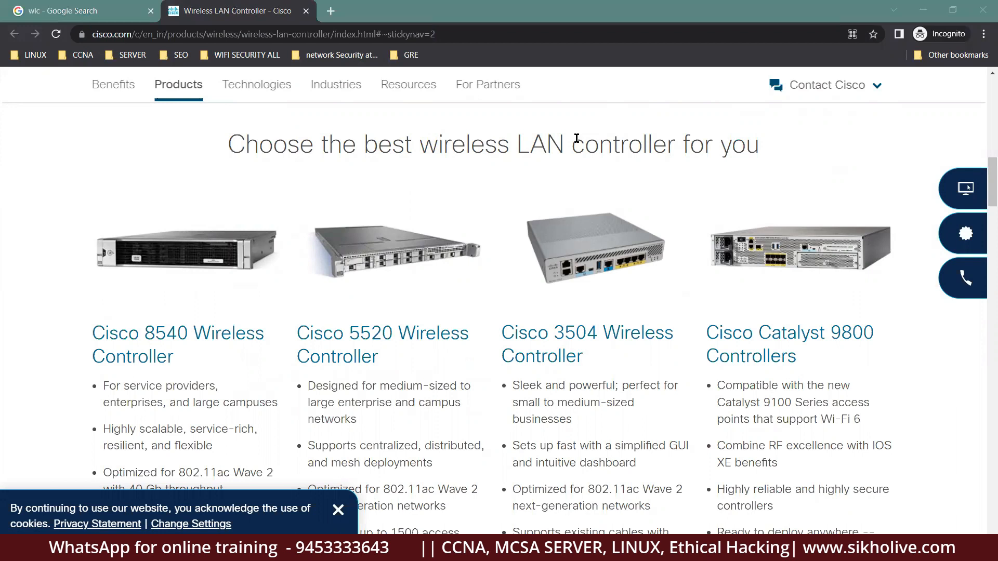
pyautogui.scroll(-2, 217, 279)
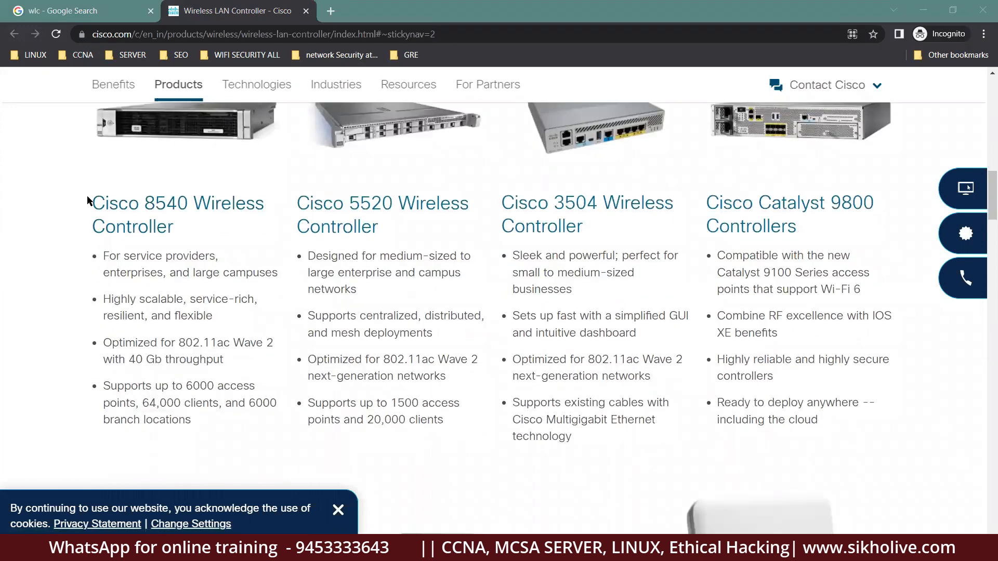
pyautogui.moveTo(93, 204); pyautogui.dragTo(176, 234)
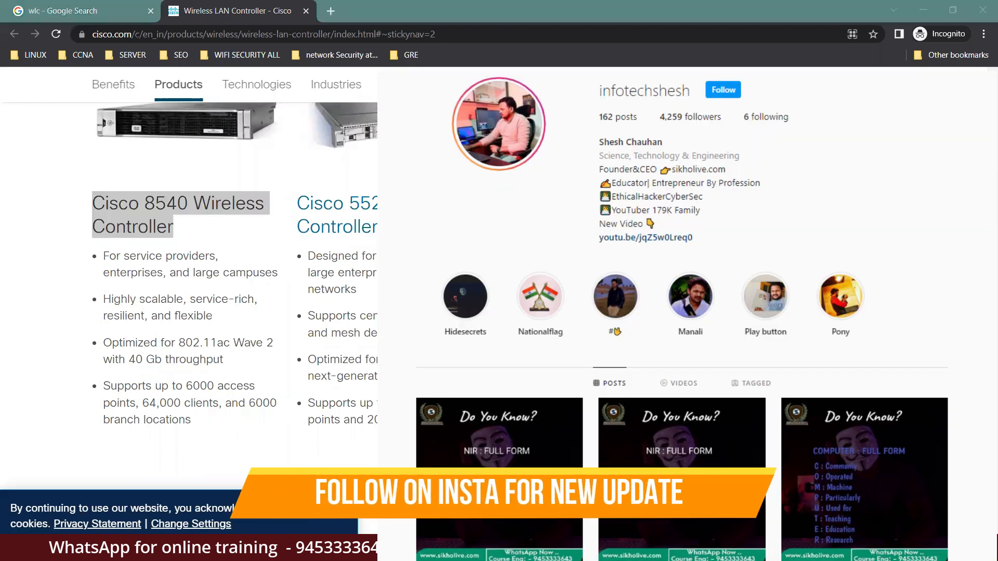
pyautogui.click(97, 268)
pyautogui.moveTo(124, 255); pyautogui.dragTo(189, 252)
pyautogui.moveTo(104, 278); pyautogui.dragTo(280, 275)
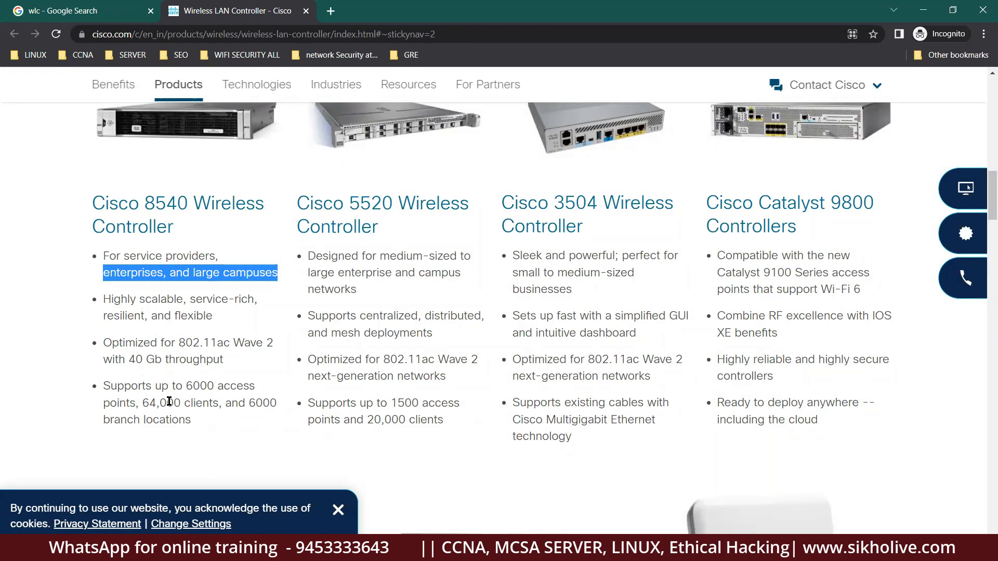
pyautogui.moveTo(139, 403); pyautogui.dragTo(182, 404)
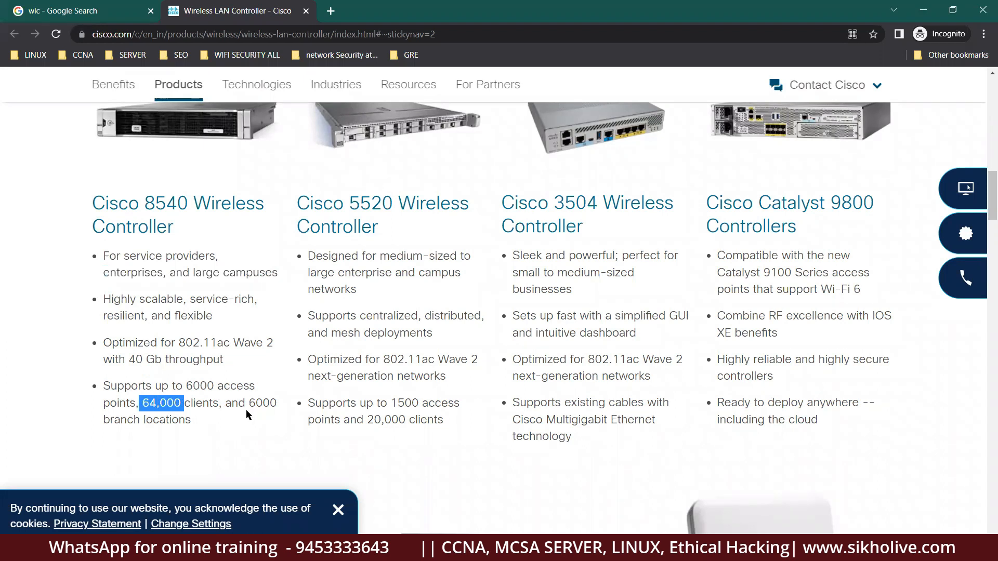
pyautogui.moveTo(246, 403); pyautogui.dragTo(288, 407)
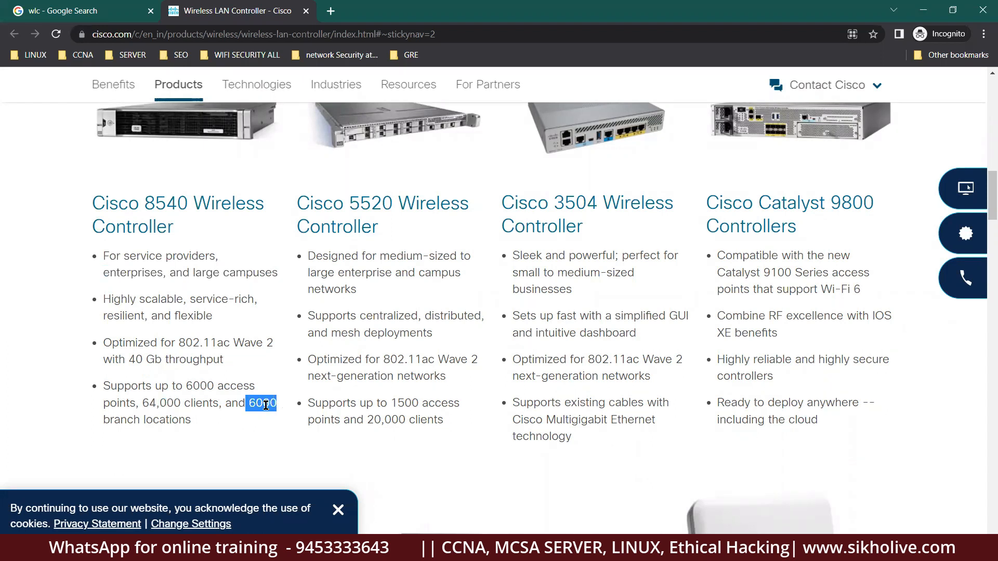
pyautogui.moveTo(85, 182); pyautogui.dragTo(197, 436)
pyautogui.click(213, 443)
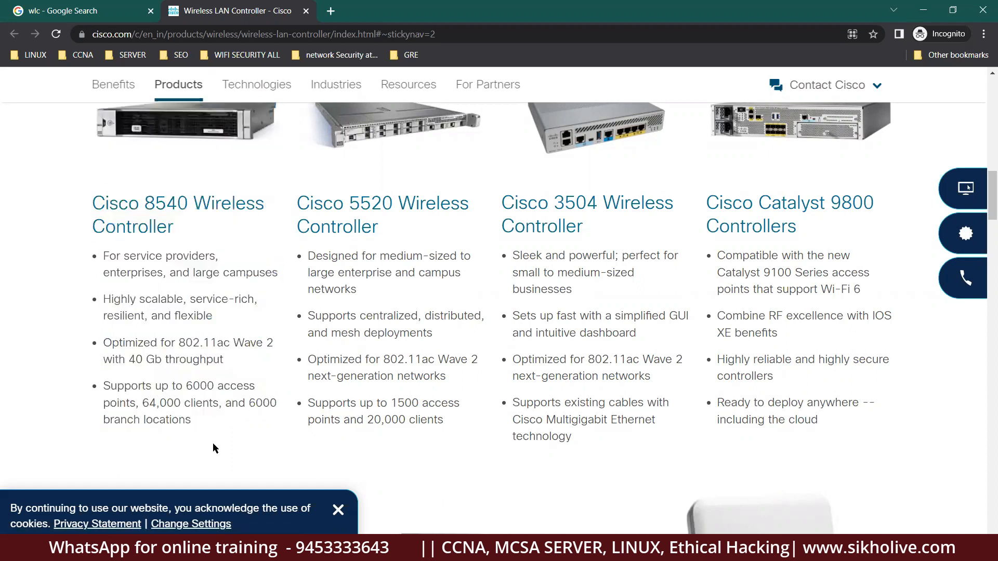
pyautogui.moveTo(129, 362); pyautogui.dragTo(268, 342)
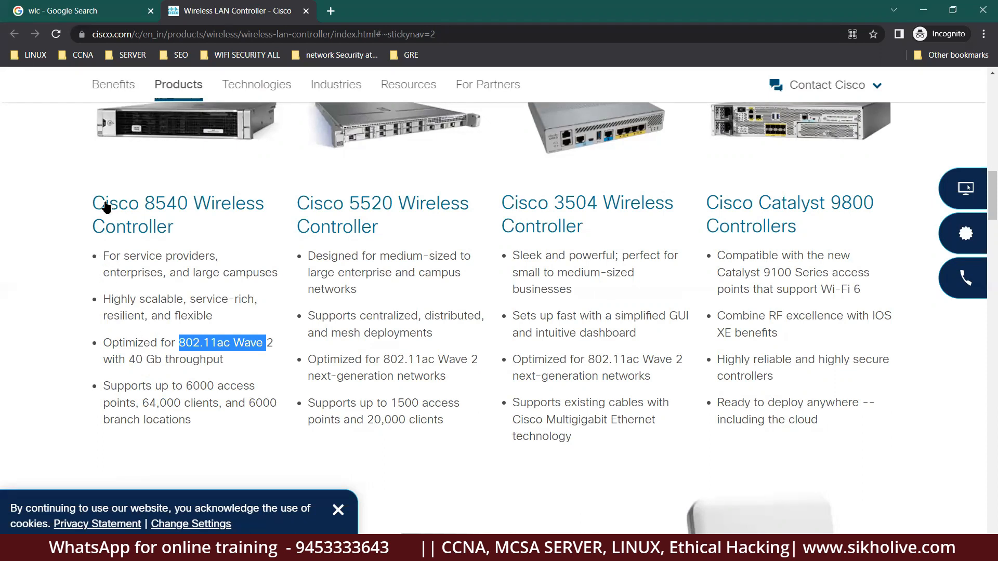
pyautogui.moveTo(103, 386); pyautogui.dragTo(233, 433)
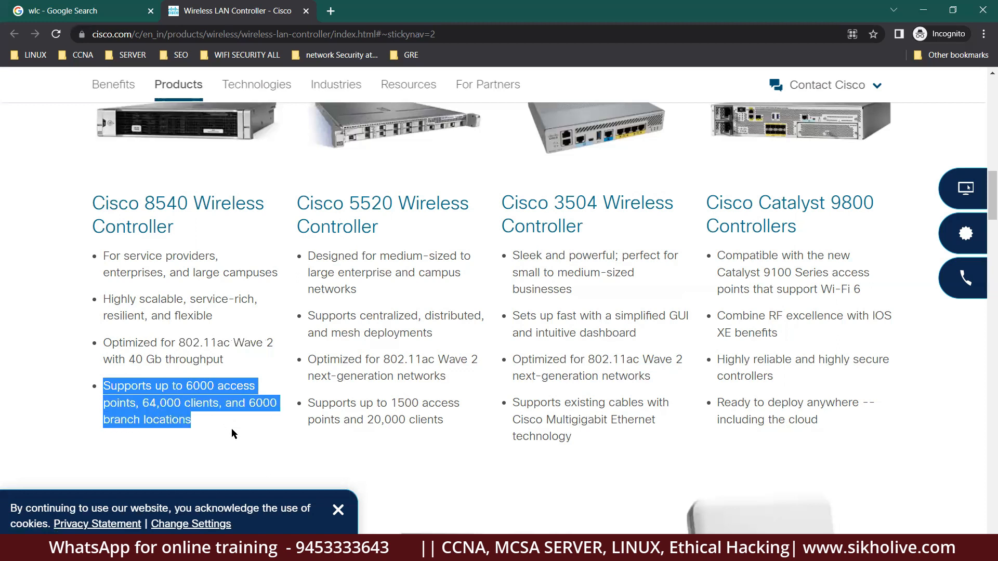
pyautogui.click(210, 402)
pyautogui.moveTo(189, 404); pyautogui.dragTo(279, 408)
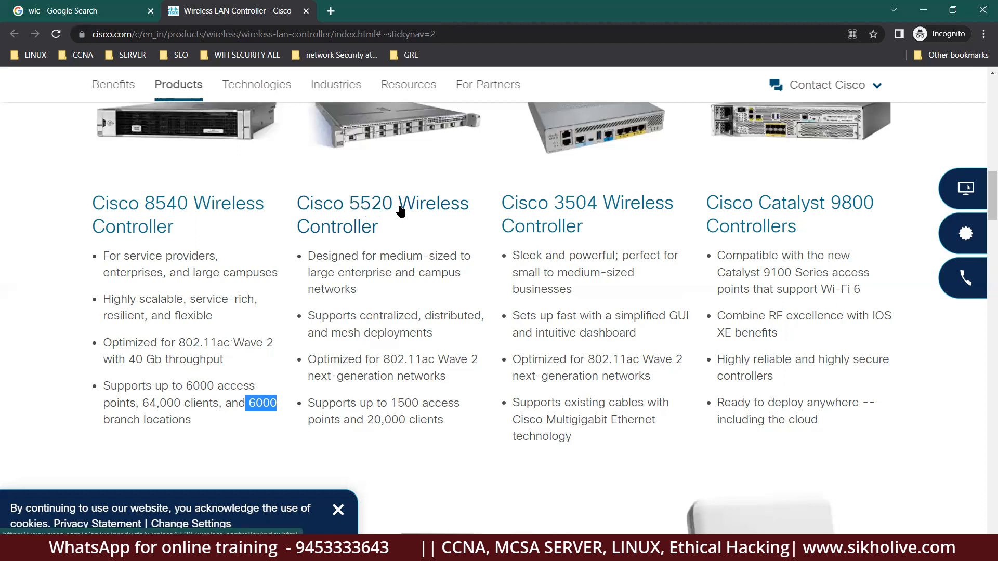
pyautogui.doubleClick(377, 419)
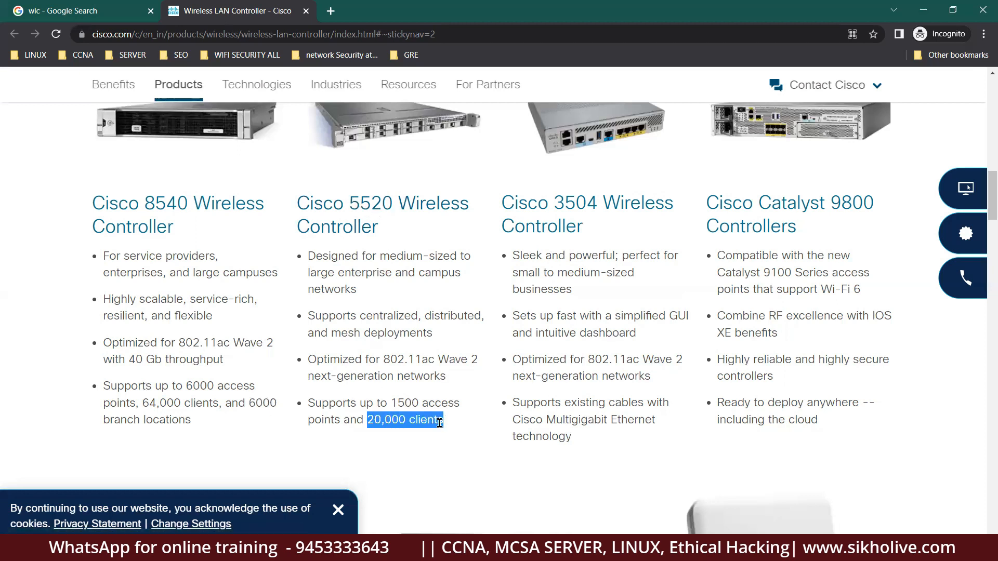
pyautogui.moveTo(390, 403); pyautogui.dragTo(462, 406)
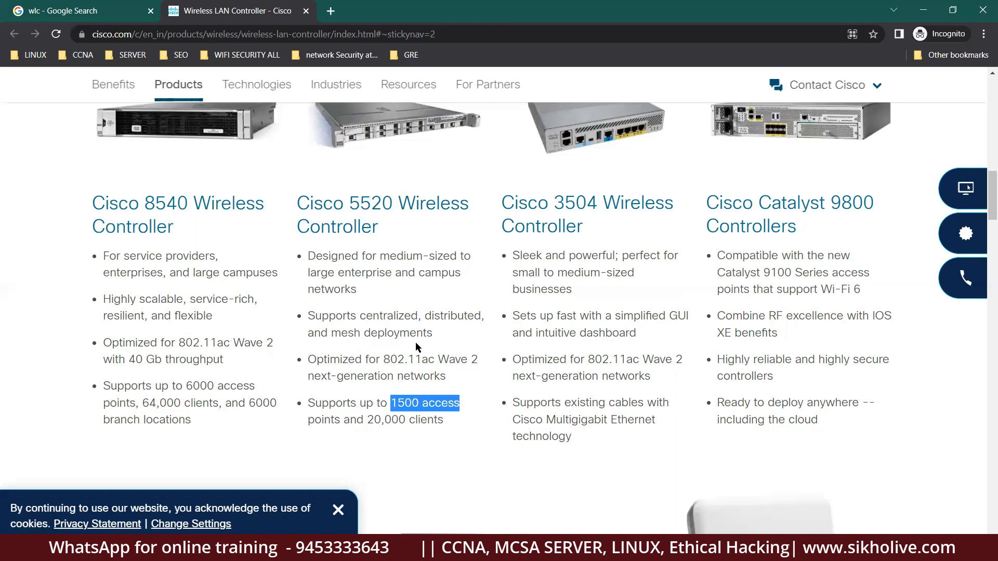
pyautogui.moveTo(390, 359); pyautogui.dragTo(497, 360)
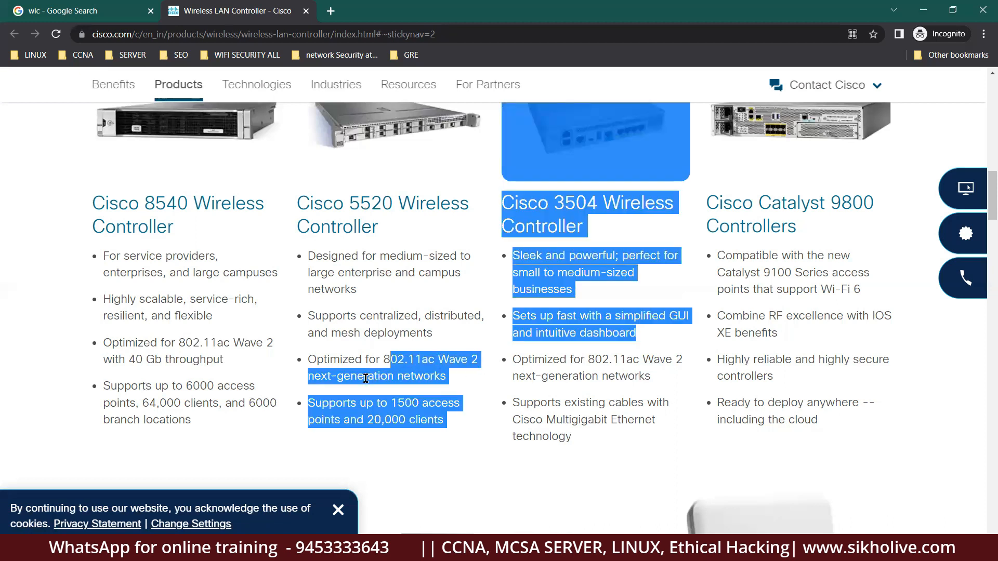
pyautogui.click(412, 375)
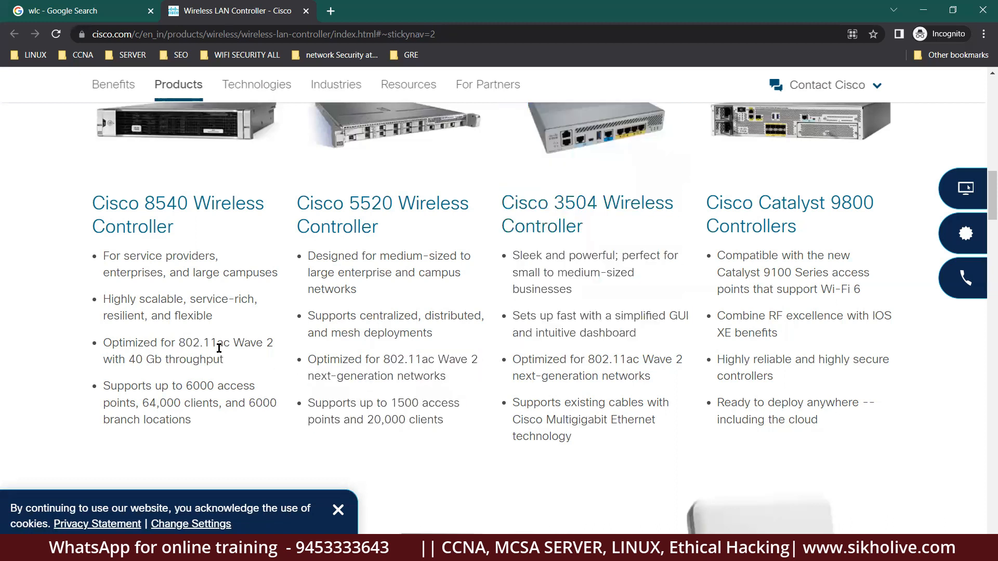
pyautogui.moveTo(565, 202); pyautogui.dragTo(563, 267)
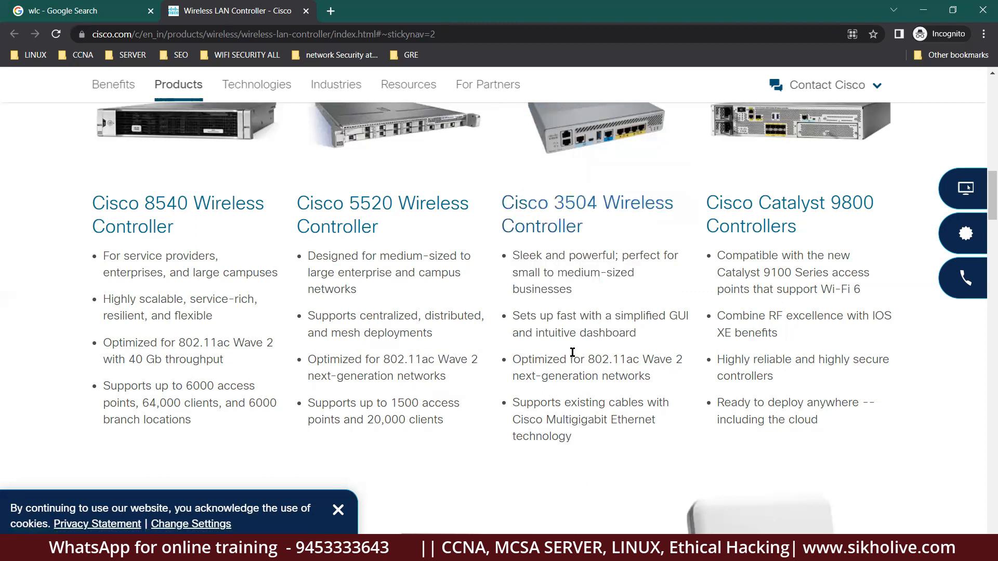
pyautogui.doubleClick(602, 362)
pyautogui.moveTo(661, 362); pyautogui.dragTo(675, 362)
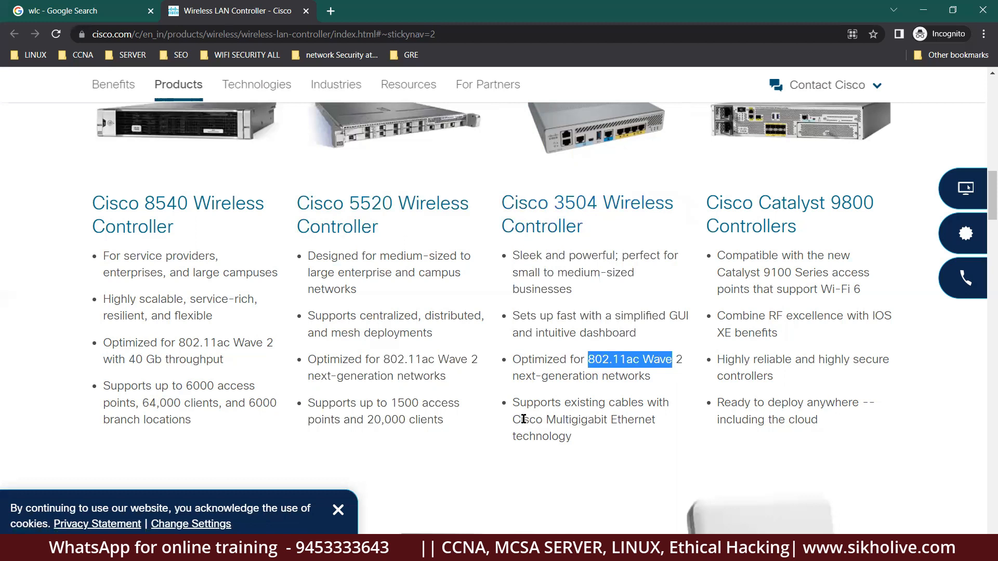
pyautogui.moveTo(545, 420); pyautogui.dragTo(643, 421)
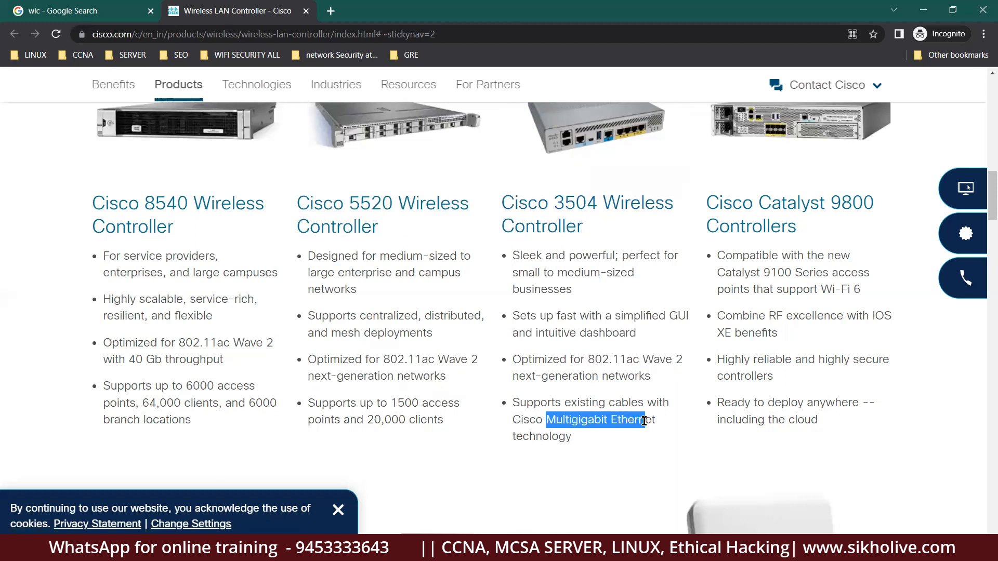
pyautogui.click(533, 435)
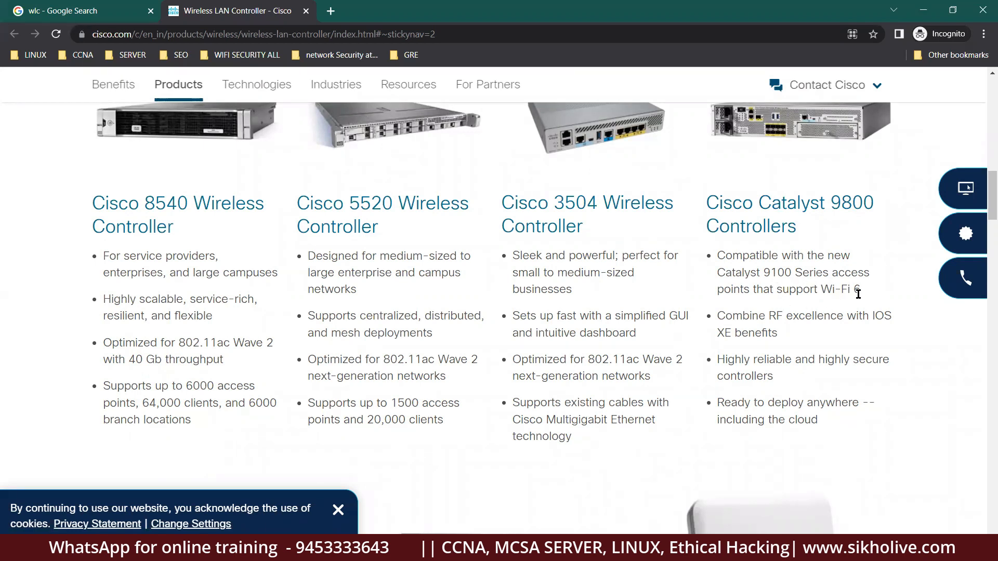
pyautogui.moveTo(872, 291); pyautogui.dragTo(895, 318)
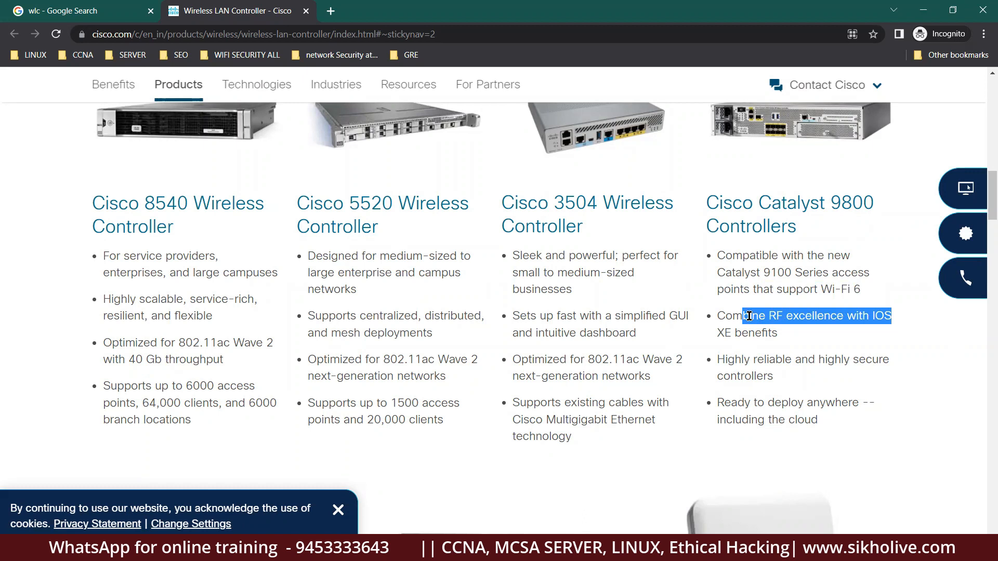
pyautogui.moveTo(815, 289); pyautogui.dragTo(869, 291)
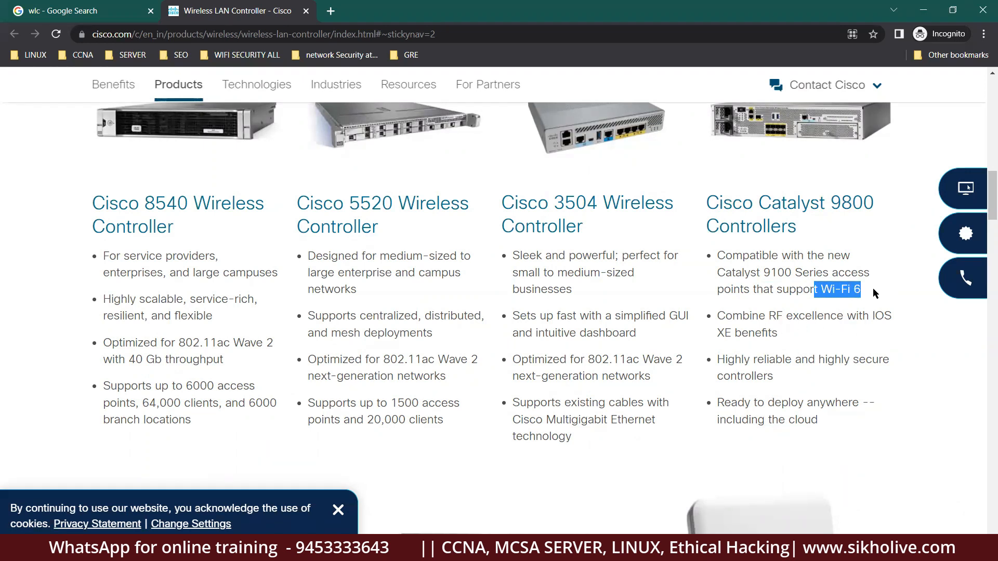
pyautogui.click(899, 322)
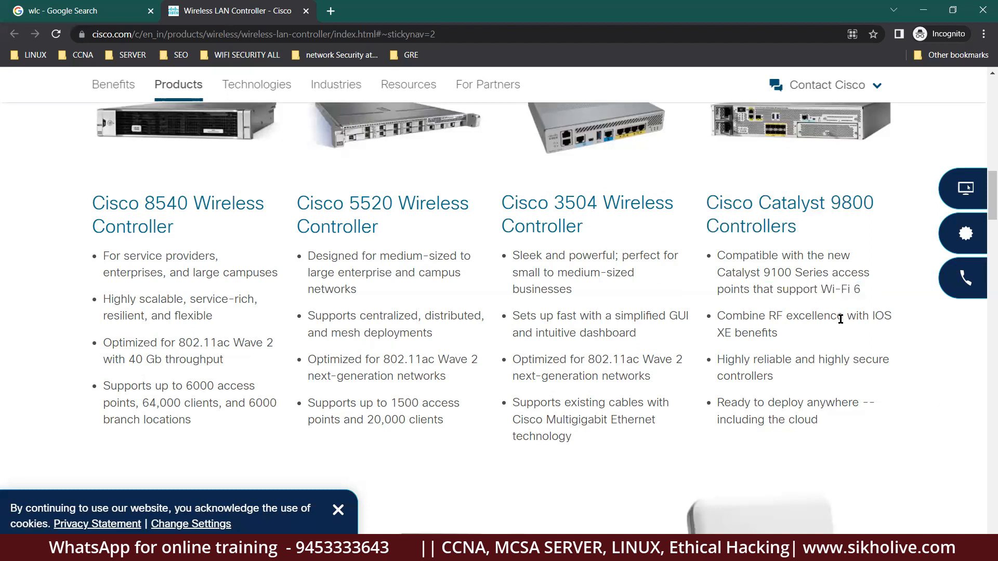
pyautogui.moveTo(873, 315); pyautogui.dragTo(899, 321)
pyautogui.moveTo(782, 337); pyautogui.dragTo(720, 316)
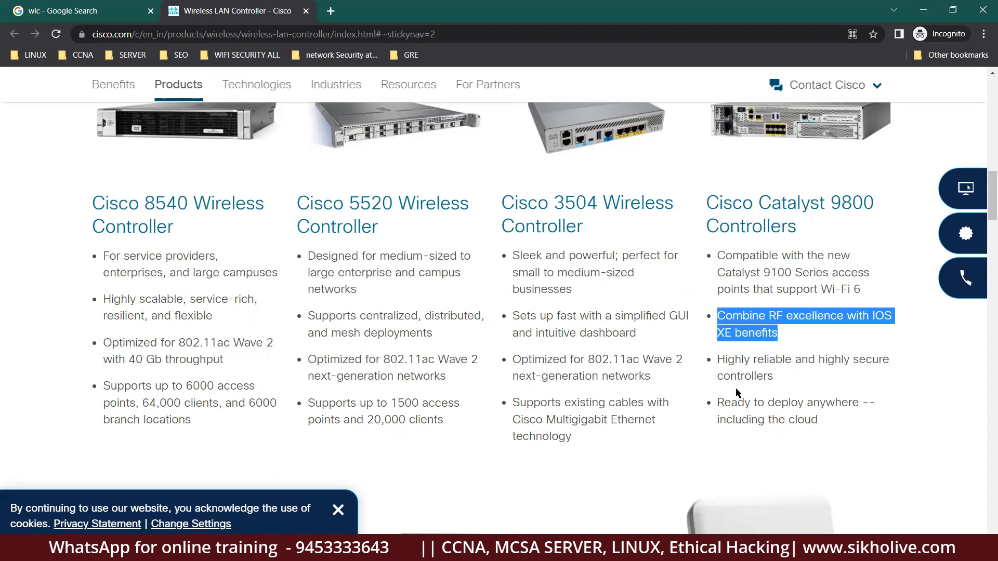
# Browse the controller list and highlight the Cisco 5520 Wireless Controller's name and feature bullets.
pyautogui.scroll(-3, 740, 388)
pyautogui.scroll(4, 680, 339)
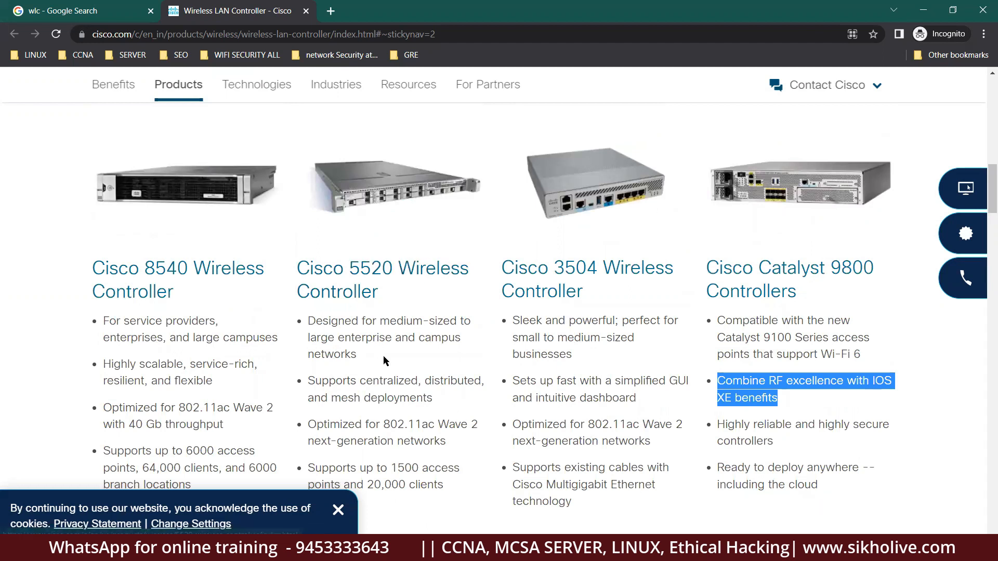
pyautogui.scroll(-1, 382, 367)
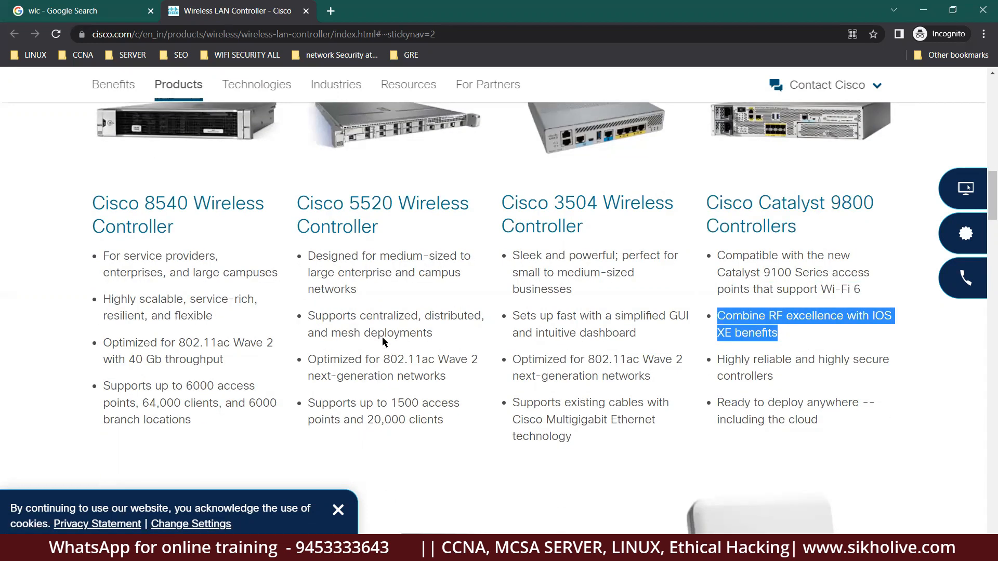
pyautogui.scroll(-3, 381, 337)
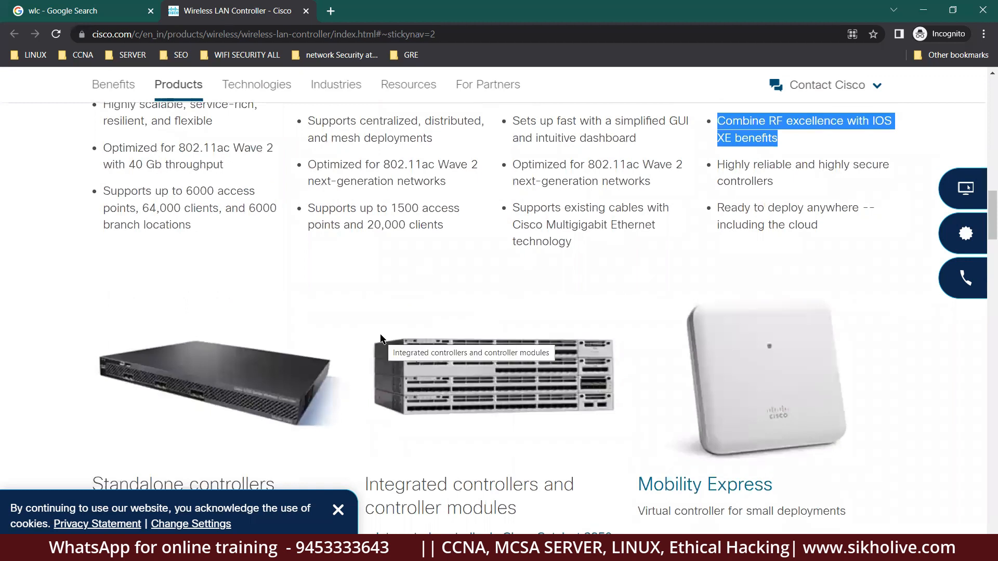
pyautogui.scroll(-2, 382, 338)
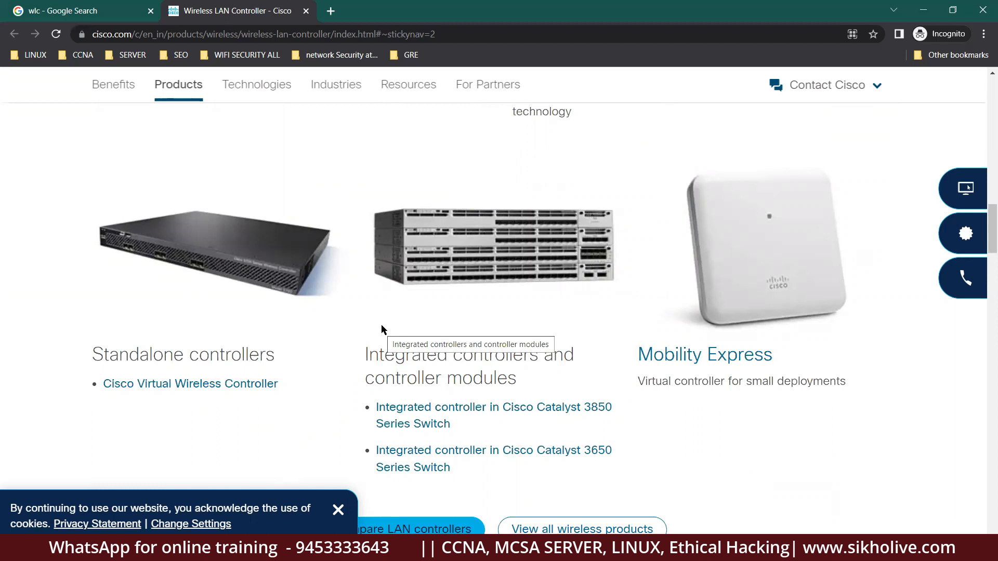
pyautogui.scroll(7, 381, 324)
pyautogui.scroll(2, 382, 259)
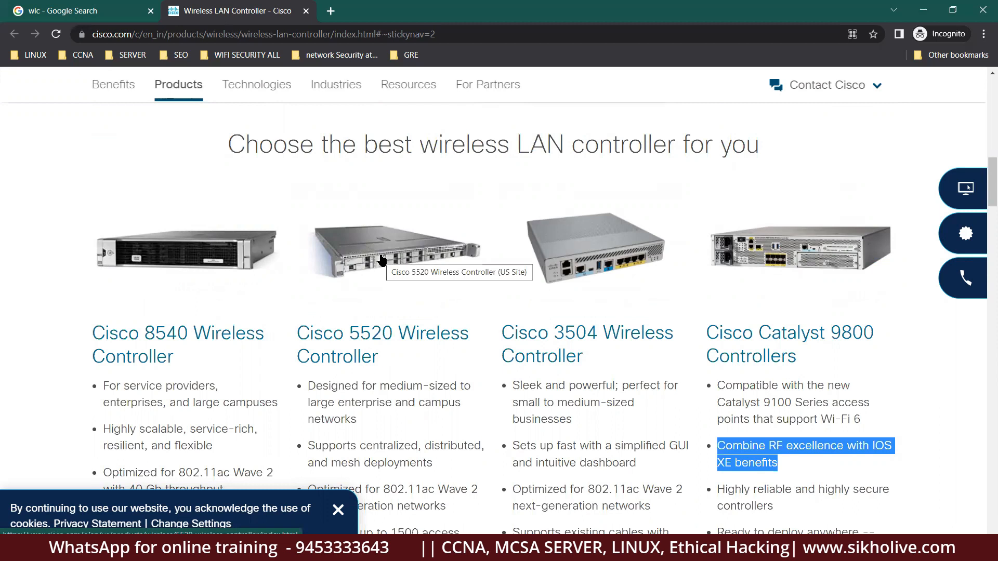
pyautogui.scroll(-3, 510, 437)
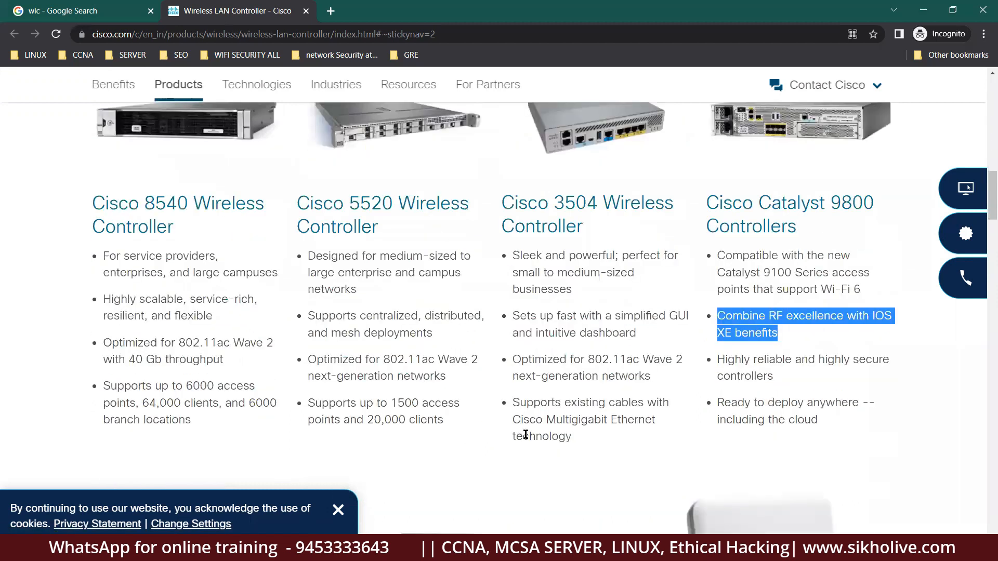
pyautogui.moveTo(444, 420); pyautogui.dragTo(289, 205)
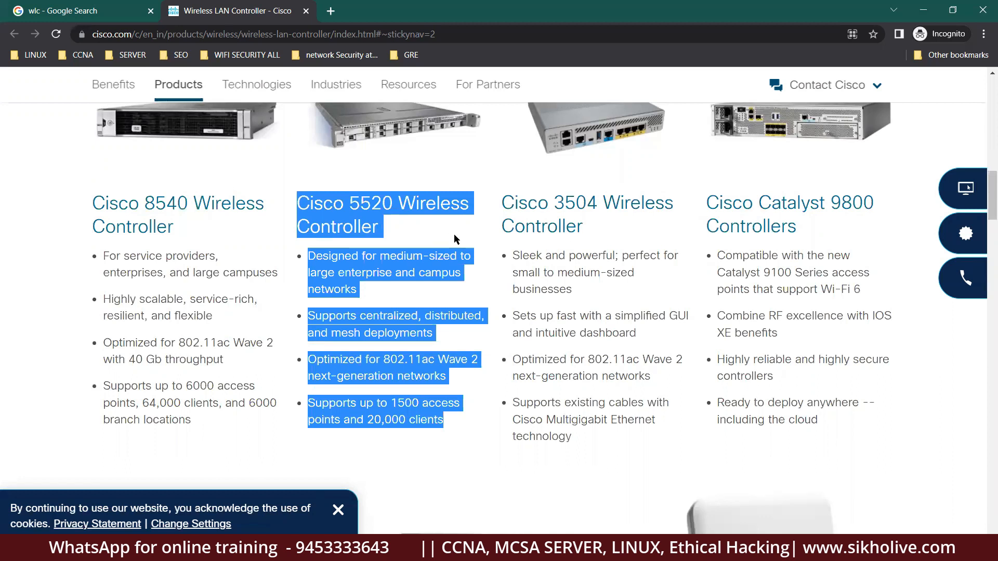
pyautogui.scroll(3, 448, 237)
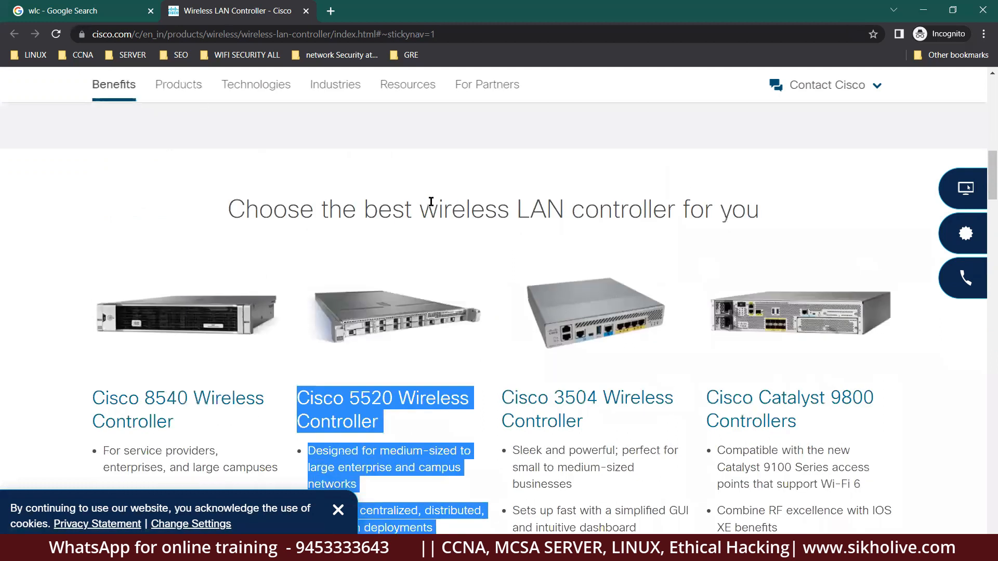
pyautogui.scroll(-4, 429, 230)
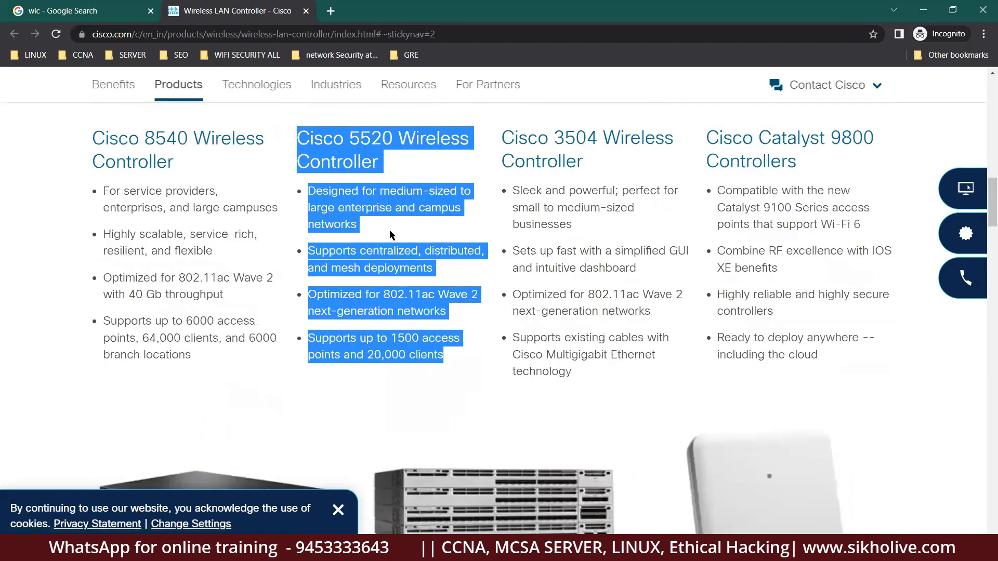
pyautogui.scroll(3, 420, 232)
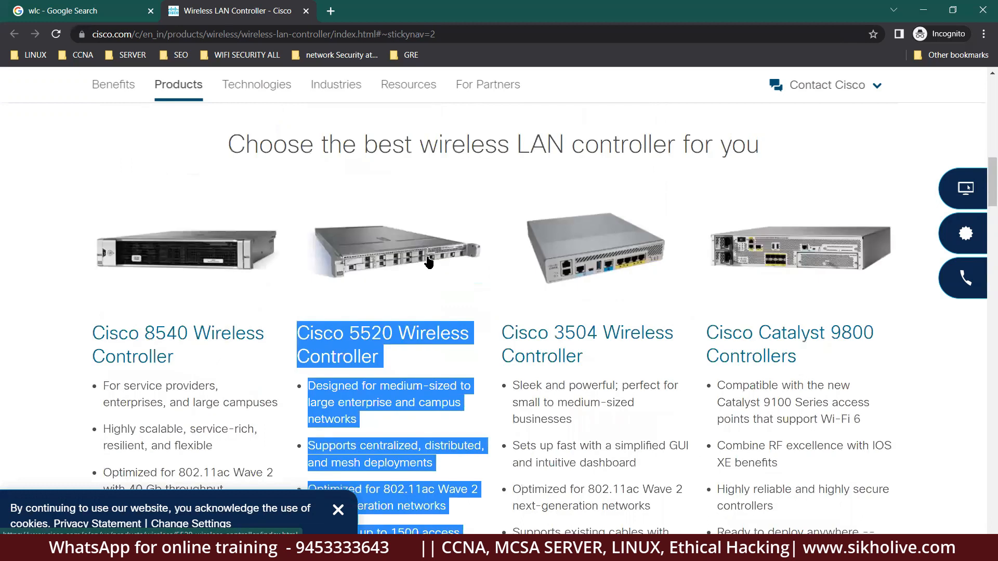
pyautogui.scroll(10, 389, 173)
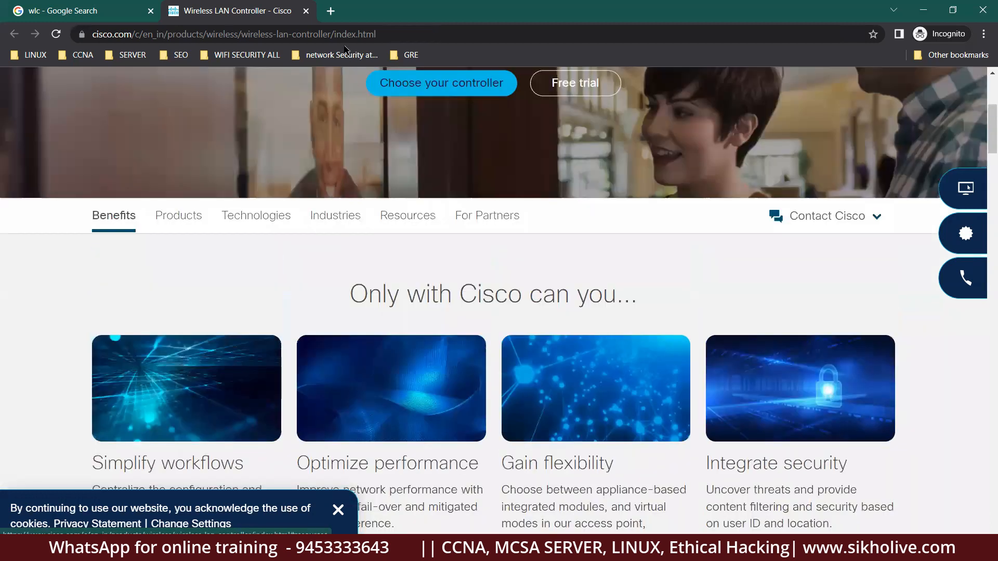
# Search Google for 'lightwaight access point' from the address bar.
pyautogui.click(345, 35)
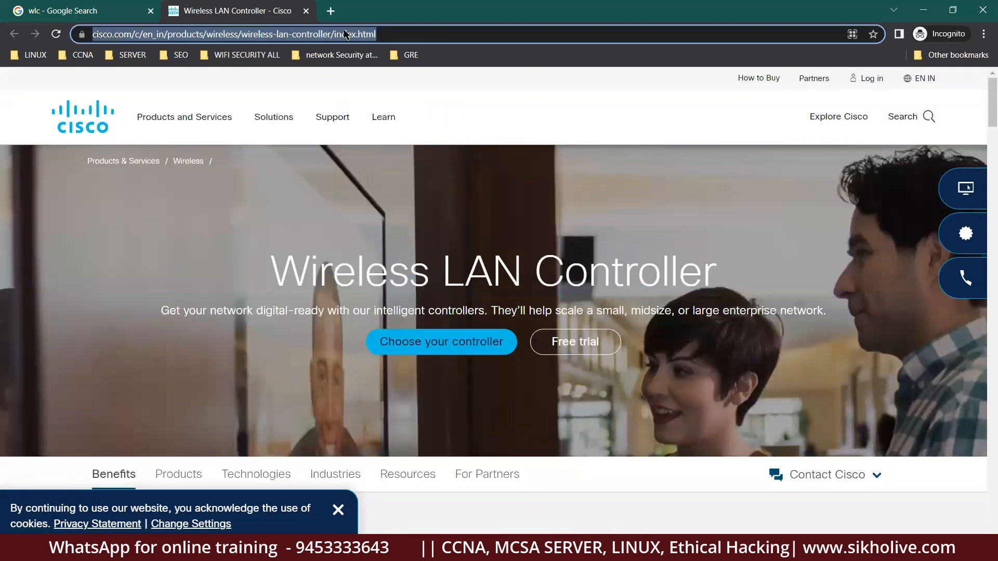
pyautogui.write('lightw')
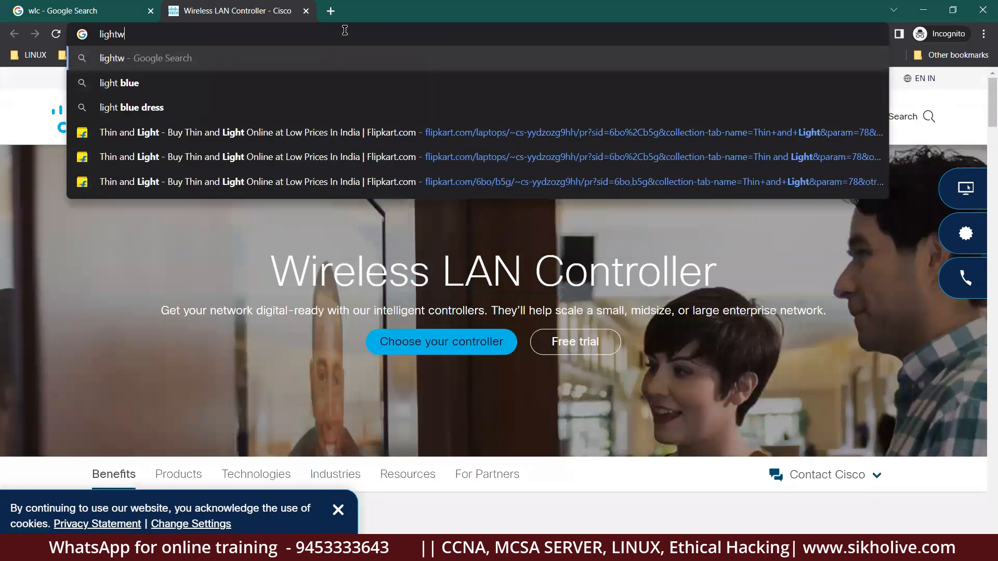
pyautogui.write('aight acc')
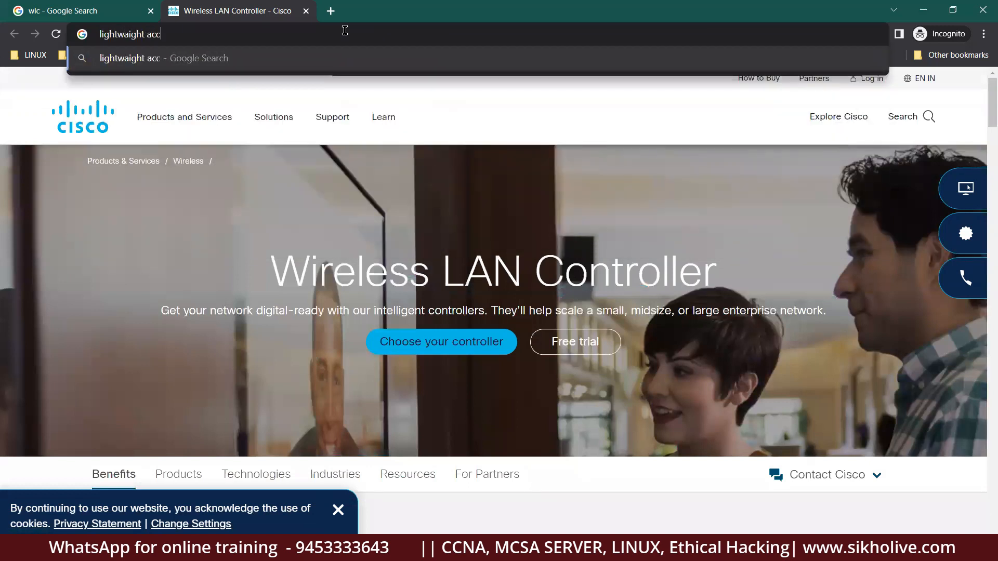
pyautogui.write('ess point')
pyautogui.press('Return')
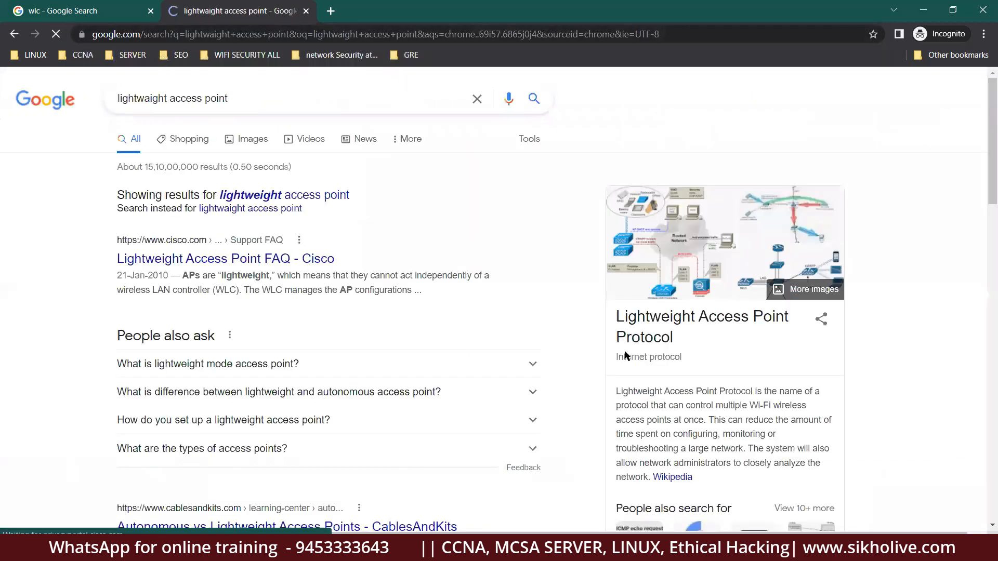
pyautogui.scroll(-2, 665, 370)
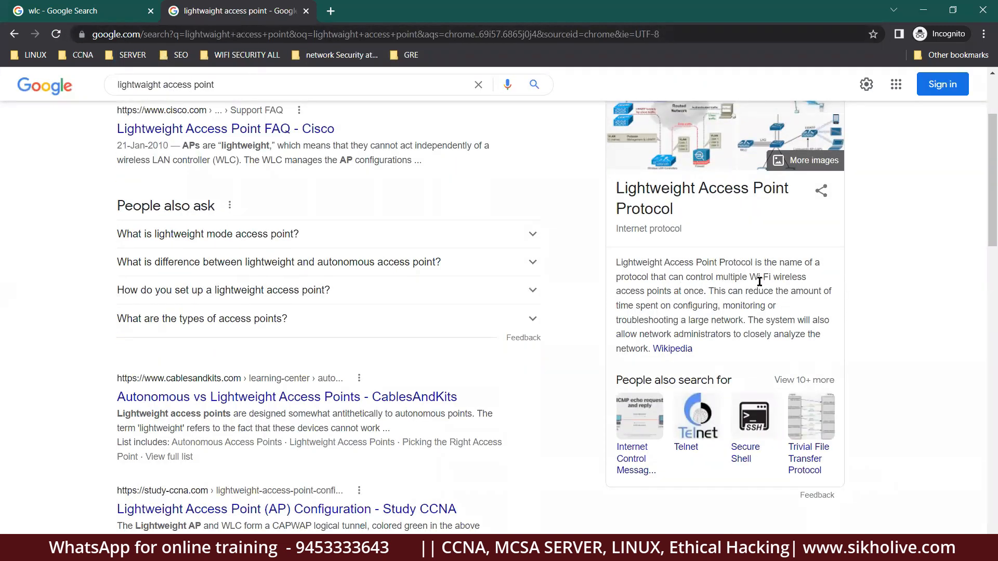
# Highlight phrases in the protocol description, such as 'control multiple Wi-Fi' and 'network'.
pyautogui.moveTo(749, 278); pyautogui.dragTo(810, 283)
pyautogui.click(618, 262)
pyautogui.moveTo(617, 262); pyautogui.dragTo(818, 265)
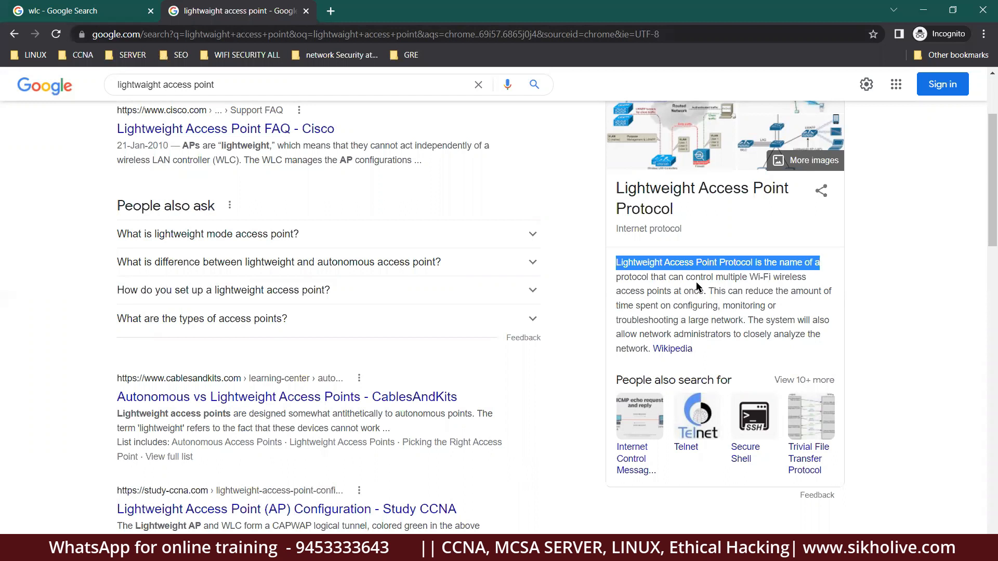
pyautogui.click(673, 279)
pyautogui.moveTo(699, 277); pyautogui.dragTo(781, 281)
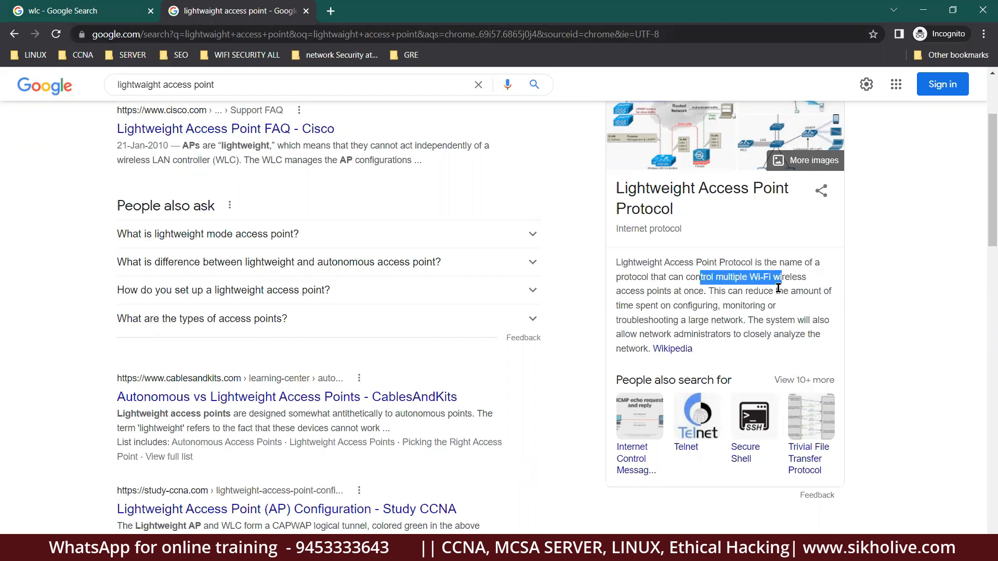
pyautogui.click(690, 291)
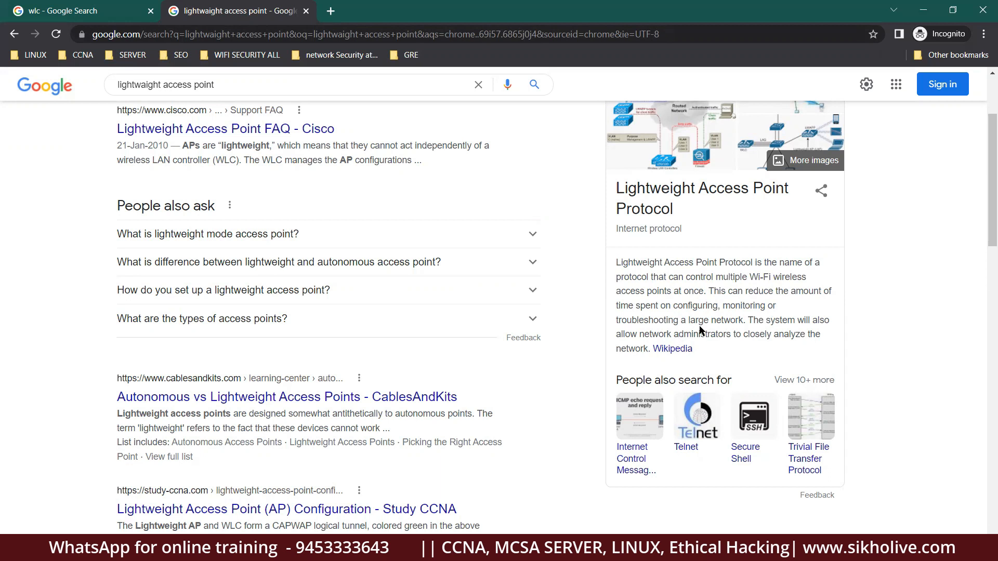
pyautogui.moveTo(705, 319); pyautogui.dragTo(749, 319)
pyautogui.click(765, 318)
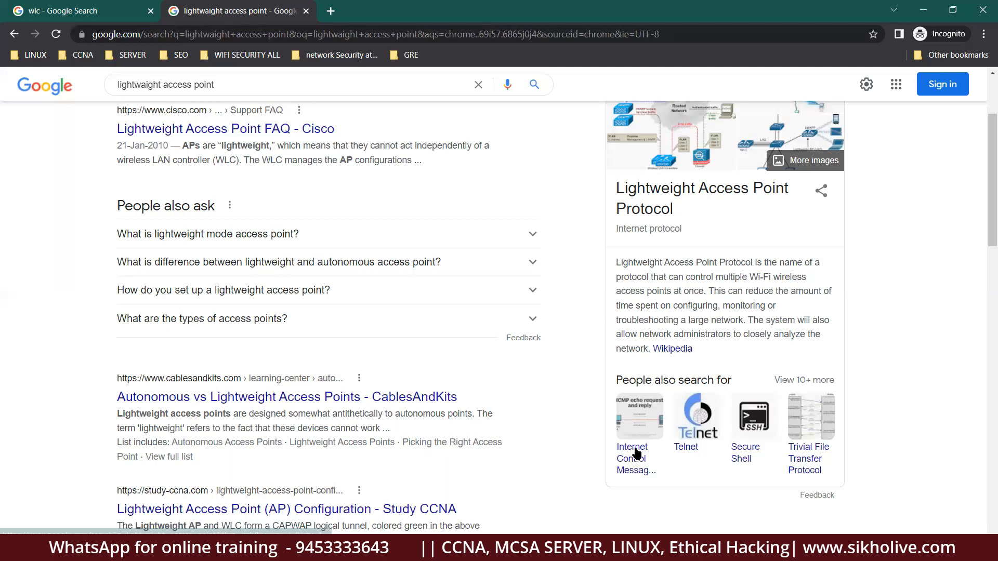
# Scroll further through the results, then close Chrome to return to the PDF.
pyautogui.scroll(-6, 534, 348)
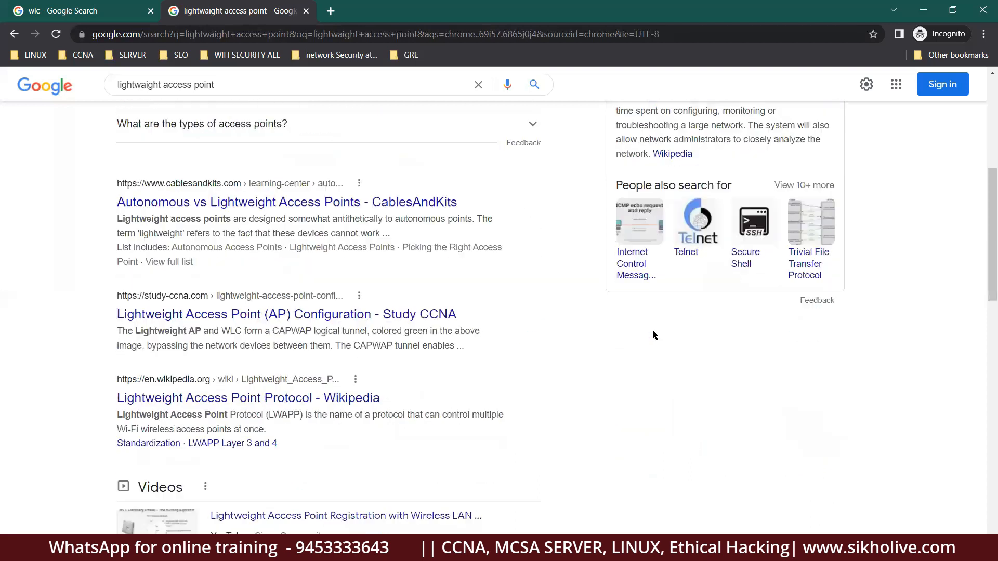
pyautogui.scroll(-9, 504, 344)
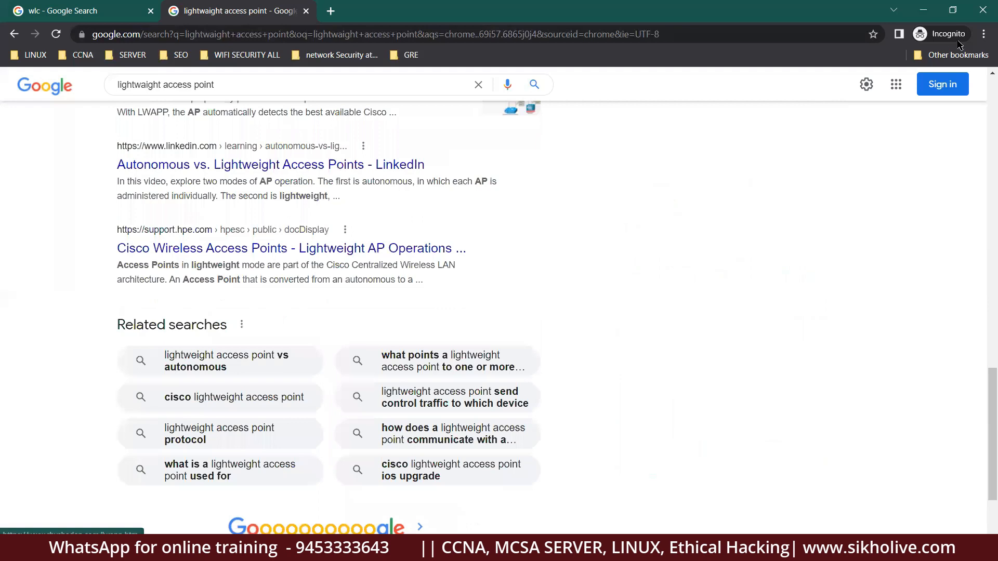
pyautogui.click(982, 11)
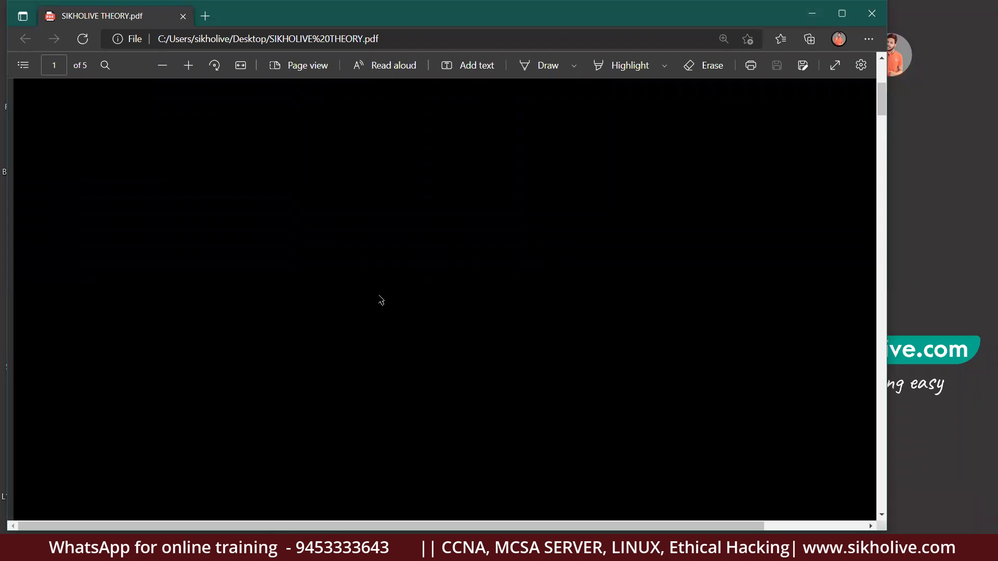
# Pick the Draw tool with yellow ink and sketch a box labelled '= WLC' near the page top.
pyautogui.click(540, 65)
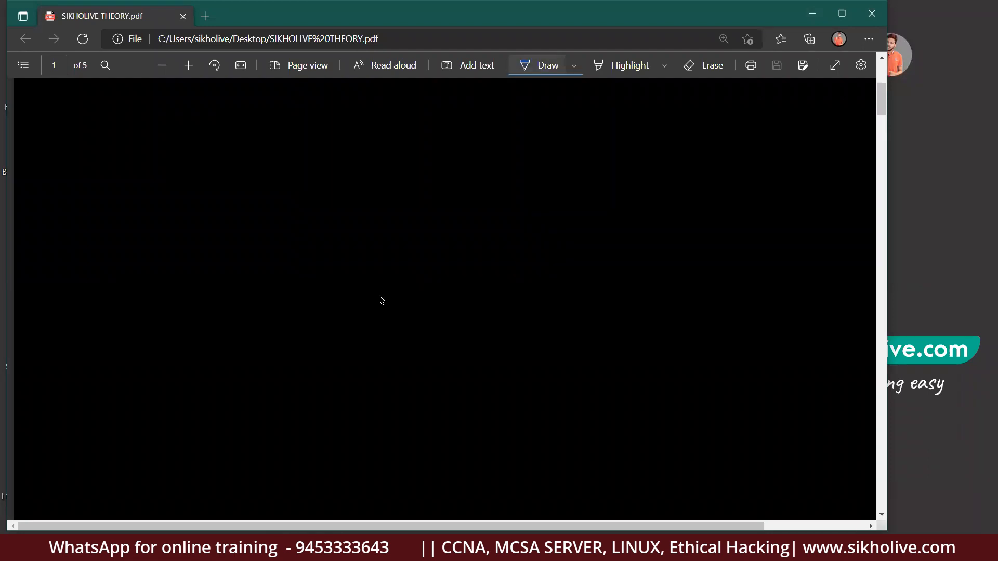
pyautogui.click(573, 66)
pyautogui.click(563, 141)
pyautogui.click(372, 158)
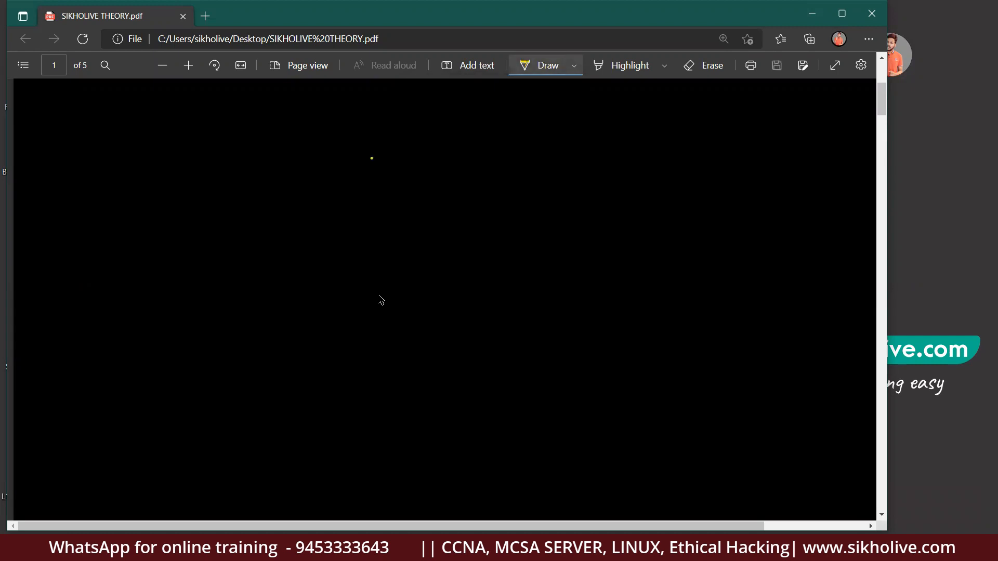
pyautogui.moveTo(367, 152)
pyautogui.mouseDown()
pyautogui.moveTo(405, 180)
pyautogui.moveTo(358, 174)
pyautogui.moveTo(398, 181)
pyautogui.moveTo(424, 160)
pyautogui.mouseUp()
pyautogui.moveTo(413, 168); pyautogui.dragTo(443, 157)
pyautogui.moveTo(448, 158); pyautogui.dragTo(489, 166)
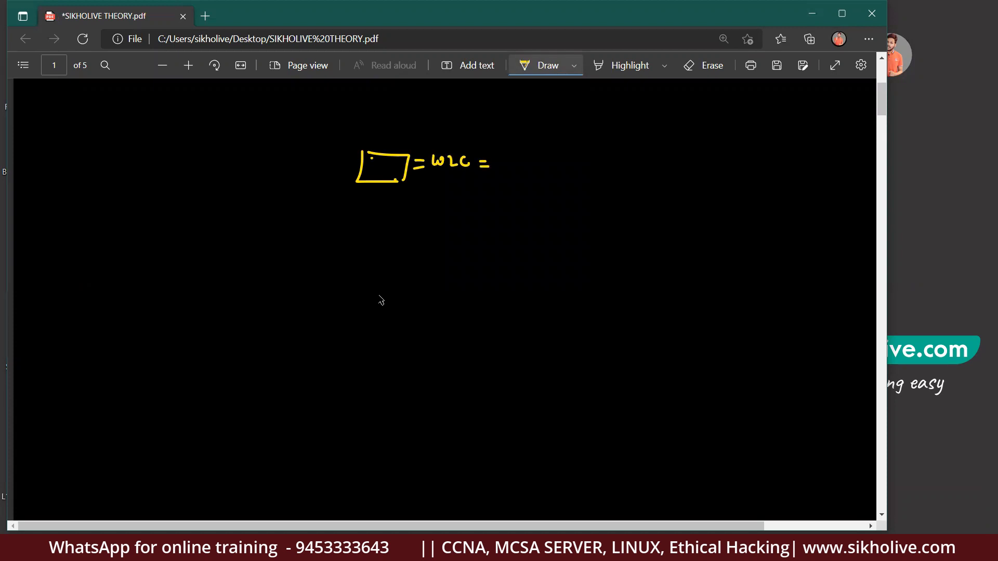
# Set ink thickness to minimum and draw three underlined circles labelled LAP across the page.
pyautogui.click(573, 66)
pyautogui.moveTo(435, 307); pyautogui.dragTo(430, 307)
pyautogui.click(371, 253)
pyautogui.moveTo(193, 271)
pyautogui.mouseDown()
pyautogui.moveTo(193, 300)
pyautogui.moveTo(190, 271)
pyautogui.moveTo(162, 268)
pyautogui.moveTo(181, 252)
pyautogui.moveTo(187, 262)
pyautogui.mouseUp()
pyautogui.moveTo(154, 284); pyautogui.dragTo(185, 270)
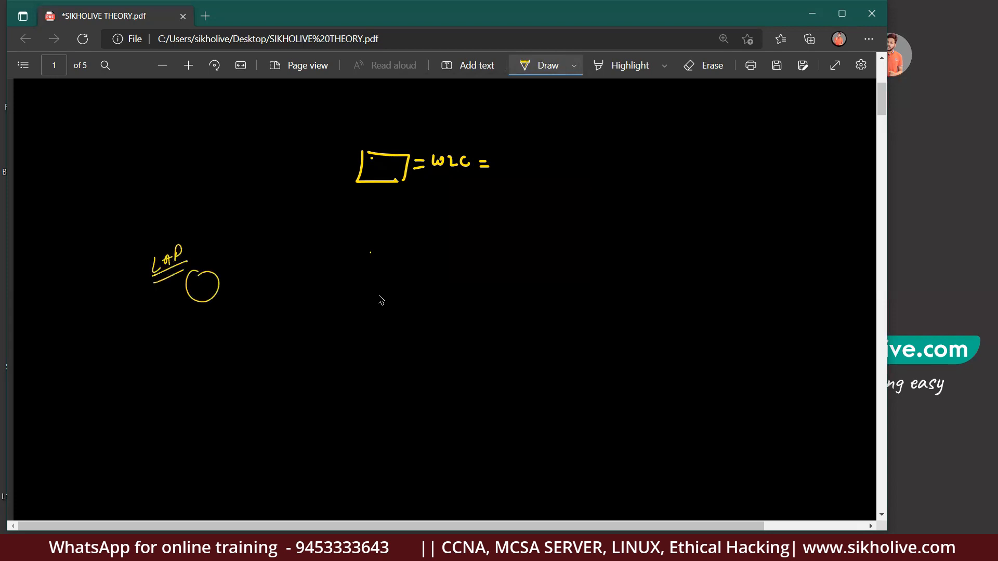
pyautogui.moveTo(406, 273); pyautogui.dragTo(435, 275)
pyautogui.moveTo(437, 276)
pyautogui.mouseDown()
pyautogui.moveTo(451, 262)
pyautogui.moveTo(458, 274)
pyautogui.mouseUp()
pyautogui.moveTo(439, 283); pyautogui.dragTo(453, 280)
pyautogui.moveTo(611, 271)
pyautogui.mouseDown()
pyautogui.moveTo(606, 300)
pyautogui.moveTo(609, 271)
pyautogui.moveTo(638, 270)
pyautogui.mouseUp()
pyautogui.moveTo(644, 272)
pyautogui.mouseDown()
pyautogui.moveTo(648, 260)
pyautogui.moveTo(653, 271)
pyautogui.mouseUp()
pyautogui.moveTo(644, 267); pyautogui.dragTo(660, 273)
pyautogui.moveTo(633, 282); pyautogui.dragTo(661, 278)
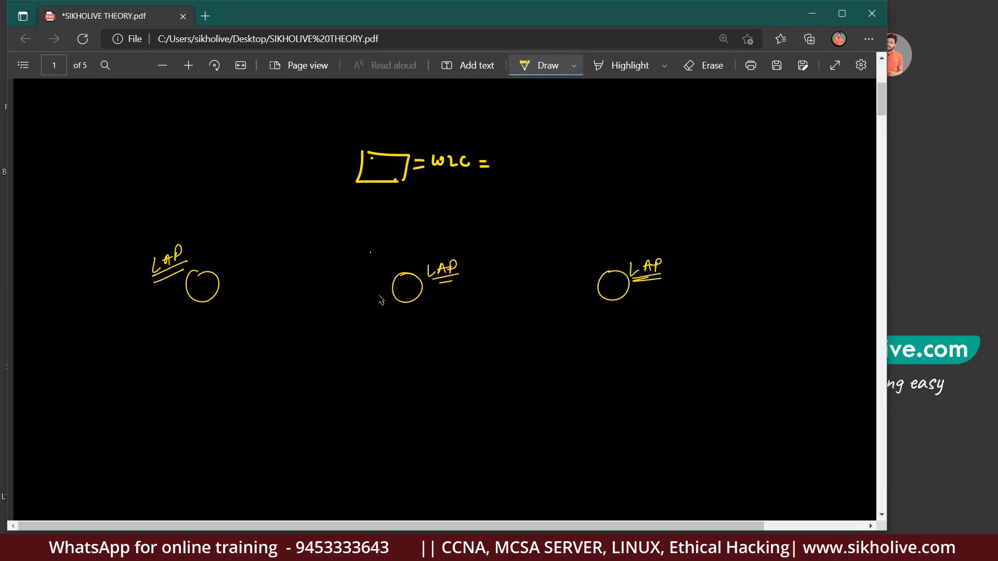
# Draw dashed links from the WLC box down to the LAP circles.
pyautogui.moveTo(226, 271); pyautogui.dragTo(234, 266)
pyautogui.moveTo(241, 262); pyautogui.dragTo(246, 259)
pyautogui.moveTo(257, 254); pyautogui.dragTo(259, 253)
pyautogui.moveTo(383, 189); pyautogui.dragTo(385, 198)
# Write and circle 1000k, 800 and 300 under the left, middle and right LAPs.
pyautogui.moveTo(189, 300); pyautogui.dragTo(170, 329)
pyautogui.moveTo(170, 318); pyautogui.dragTo(182, 325)
pyautogui.moveTo(111, 350)
pyautogui.mouseDown()
pyautogui.moveTo(110, 362)
pyautogui.moveTo(120, 351)
pyautogui.mouseUp()
pyautogui.moveTo(129, 349); pyautogui.dragTo(155, 356)
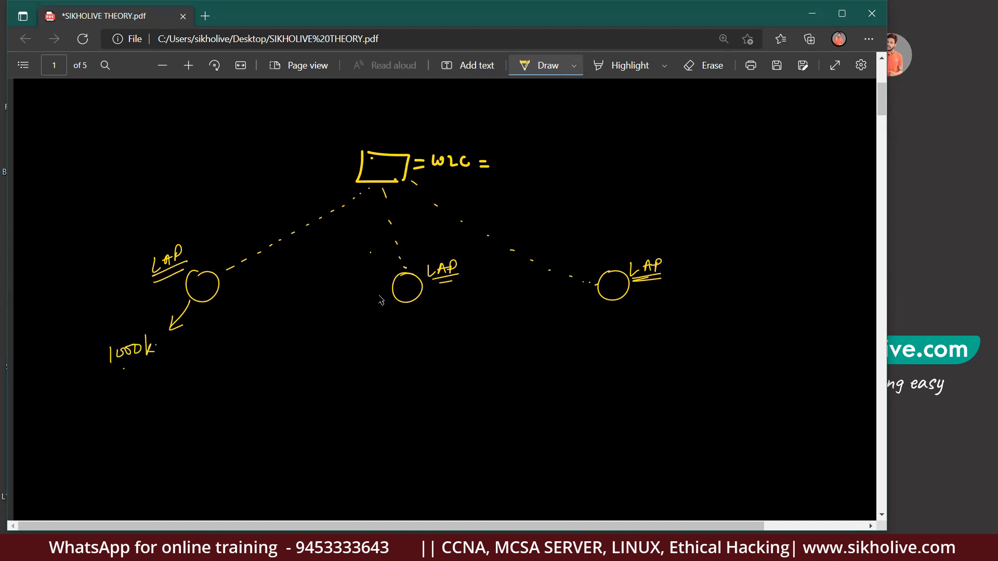
pyautogui.moveTo(147, 336); pyautogui.dragTo(154, 351)
pyautogui.moveTo(401, 341)
pyautogui.mouseDown()
pyautogui.moveTo(389, 360)
pyautogui.moveTo(418, 337)
pyautogui.moveTo(437, 344)
pyautogui.mouseUp()
pyautogui.moveTo(625, 322)
pyautogui.mouseDown()
pyautogui.moveTo(629, 343)
pyautogui.moveTo(669, 326)
pyautogui.mouseUp()
pyautogui.moveTo(630, 353); pyautogui.dragTo(666, 342)
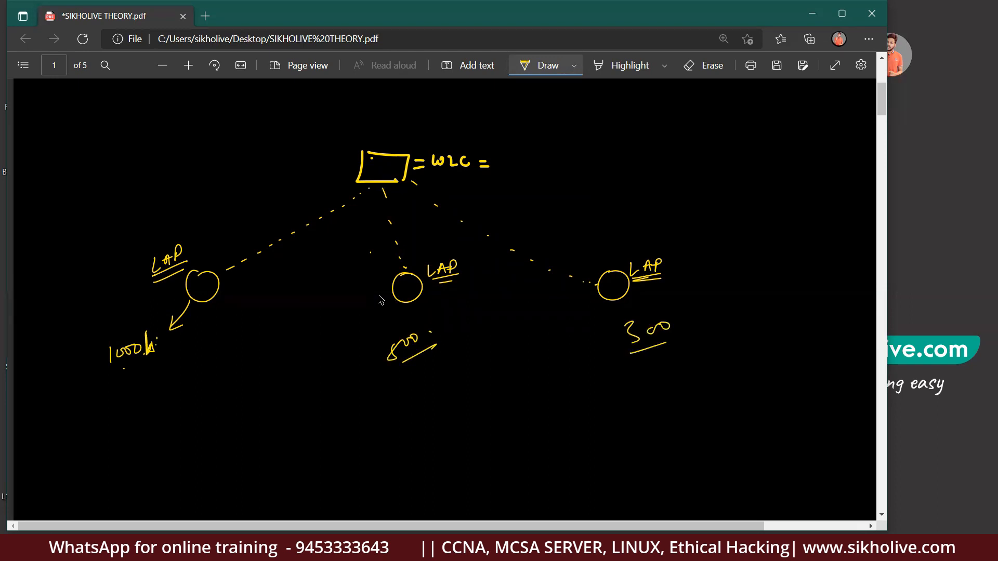
pyautogui.moveTo(194, 298)
pyautogui.mouseDown()
pyautogui.moveTo(190, 321)
pyautogui.moveTo(116, 375)
pyautogui.moveTo(126, 323)
pyautogui.mouseUp()
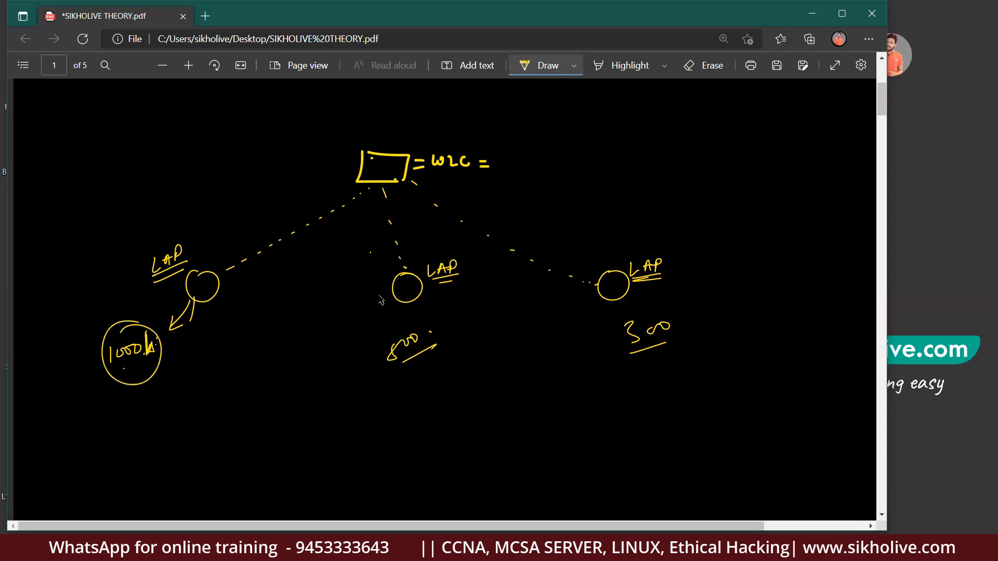
pyautogui.moveTo(389, 328); pyautogui.dragTo(400, 327)
pyautogui.moveTo(656, 305)
pyautogui.mouseDown()
pyautogui.moveTo(625, 350)
pyautogui.moveTo(660, 308)
pyautogui.mouseUp()
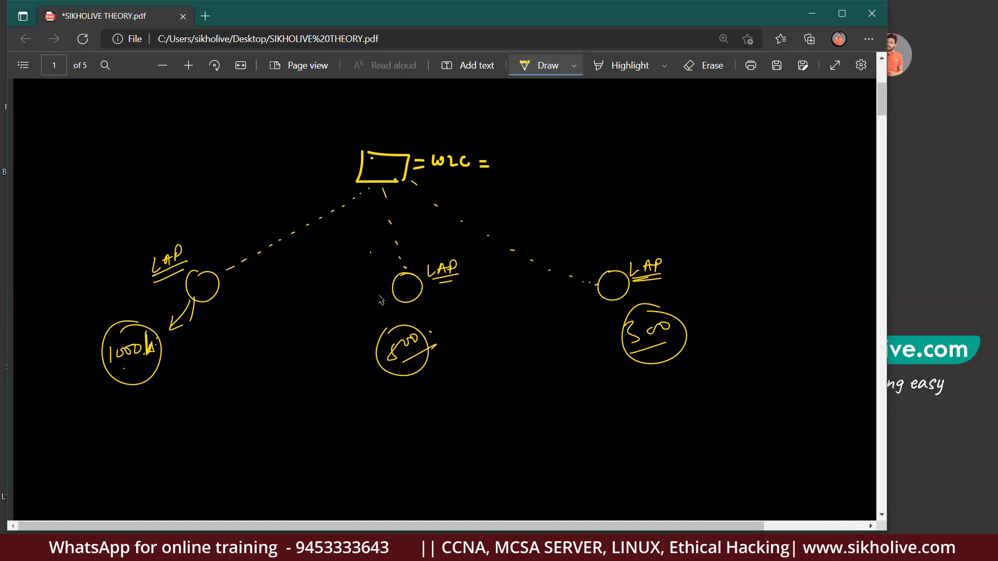
pyautogui.moveTo(200, 300)
pyautogui.mouseDown()
pyautogui.moveTo(197, 318)
pyautogui.moveTo(247, 300)
pyautogui.moveTo(251, 312)
pyautogui.moveTo(266, 299)
pyautogui.moveTo(275, 306)
pyautogui.moveTo(289, 294)
pyautogui.moveTo(295, 307)
pyautogui.mouseUp()
pyautogui.moveTo(218, 331)
pyautogui.mouseDown()
pyautogui.moveTo(218, 347)
pyautogui.moveTo(236, 343)
pyautogui.mouseUp()
pyautogui.moveTo(239, 335); pyautogui.dragTo(281, 341)
pyautogui.moveTo(461, 298); pyautogui.dragTo(483, 303)
pyautogui.moveTo(475, 309); pyautogui.dragTo(491, 311)
pyautogui.moveTo(467, 328); pyautogui.dragTo(467, 336)
pyautogui.moveTo(479, 333); pyautogui.dragTo(507, 339)
pyautogui.moveTo(692, 277)
pyautogui.mouseDown()
pyautogui.moveTo(729, 290)
pyautogui.moveTo(698, 326)
pyautogui.mouseUp()
pyautogui.moveTo(698, 310); pyautogui.dragTo(701, 320)
pyautogui.moveTo(709, 323); pyautogui.dragTo(726, 323)
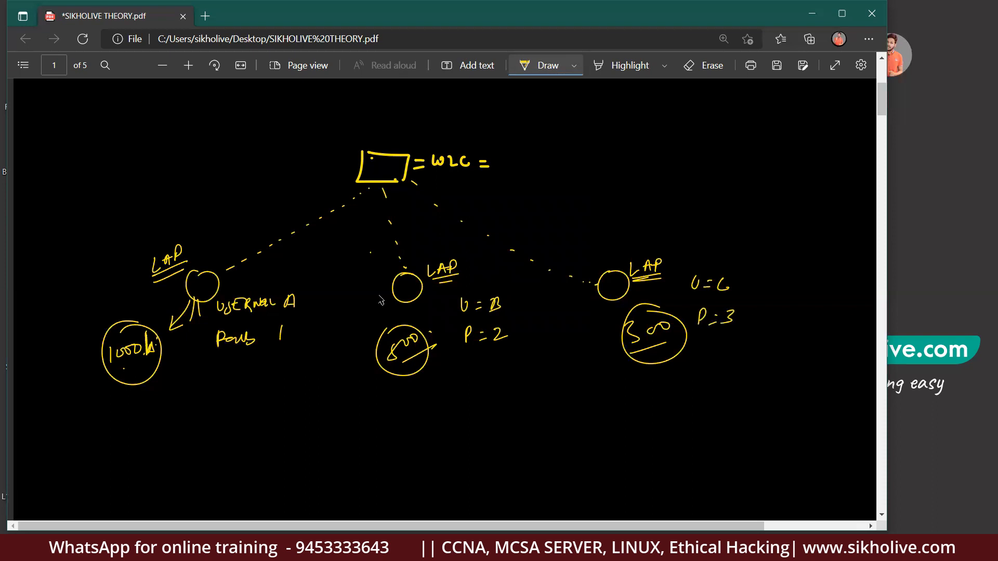
# Draw arrows from the 1000k circle and a smiley stick-figure user at bottom left.
pyautogui.moveTo(140, 384)
pyautogui.mouseDown()
pyautogui.moveTo(143, 423)
pyautogui.moveTo(221, 319)
pyautogui.mouseUp()
pyautogui.moveTo(159, 407)
pyautogui.mouseDown()
pyautogui.moveTo(221, 339)
pyautogui.moveTo(214, 364)
pyautogui.mouseUp()
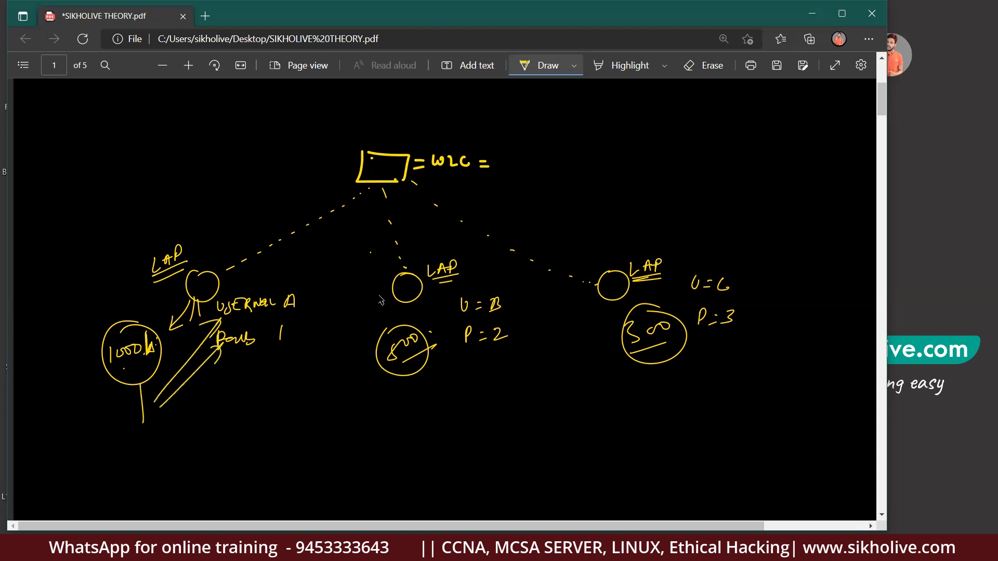
pyautogui.moveTo(78, 402); pyautogui.dragTo(74, 419)
pyautogui.moveTo(85, 412)
pyautogui.mouseDown()
pyautogui.moveTo(71, 460)
pyautogui.moveTo(132, 466)
pyautogui.mouseUp()
pyautogui.moveTo(114, 451)
pyautogui.mouseDown()
pyautogui.moveTo(128, 469)
pyautogui.moveTo(72, 495)
pyautogui.moveTo(87, 487)
pyautogui.mouseUp()
# Finish the stick figure's limbs, circle the left LAP and write 'down' above it.
pyautogui.moveTo(96, 470)
pyautogui.mouseDown()
pyautogui.moveTo(108, 474)
pyautogui.moveTo(115, 461)
pyautogui.mouseUp()
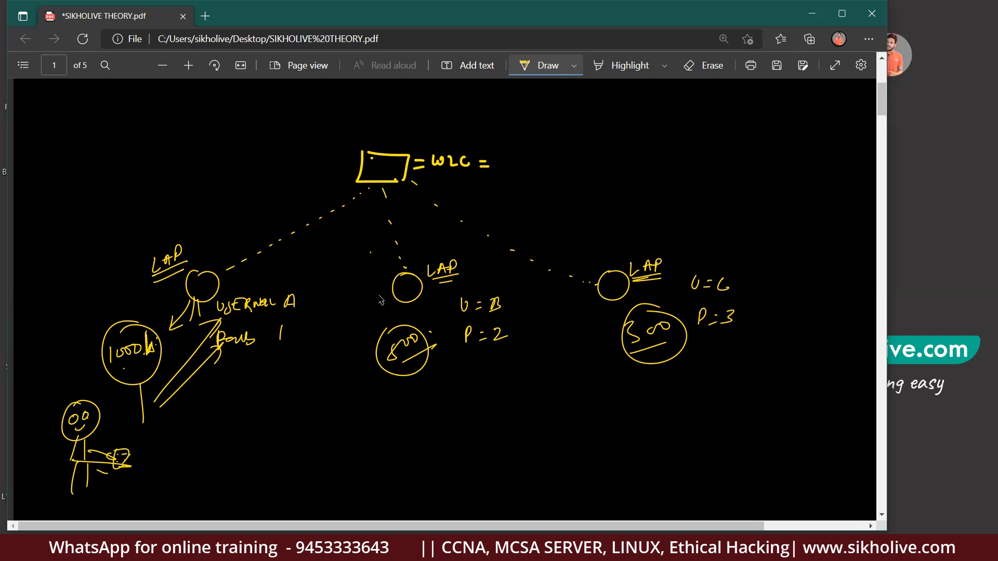
pyautogui.moveTo(207, 259)
pyautogui.mouseDown()
pyautogui.moveTo(193, 261)
pyautogui.moveTo(203, 218)
pyautogui.moveTo(209, 224)
pyautogui.moveTo(226, 187)
pyautogui.moveTo(234, 201)
pyautogui.mouseUp()
pyautogui.moveTo(239, 197); pyautogui.dragTo(246, 196)
pyautogui.moveTo(231, 214); pyautogui.dragTo(254, 205)
pyautogui.moveTo(223, 174); pyautogui.dragTo(213, 229)
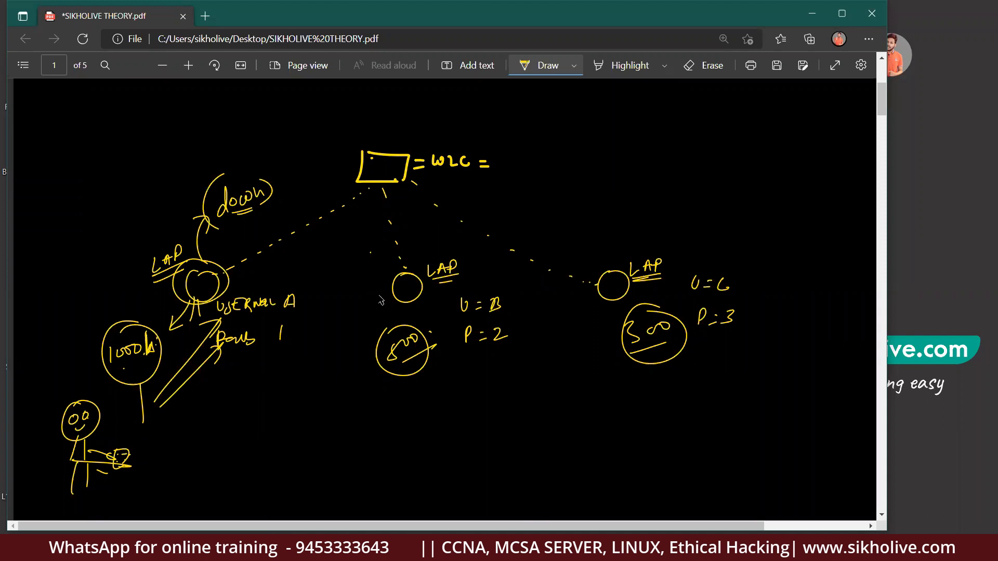
# Circle W2C and draw the roaming path from the 1000 circle to the 800 circle.
pyautogui.moveTo(470, 127)
pyautogui.mouseDown()
pyautogui.moveTo(476, 181)
pyautogui.moveTo(464, 126)
pyautogui.mouseUp()
pyautogui.moveTo(180, 249)
pyautogui.mouseDown()
pyautogui.moveTo(156, 284)
pyautogui.moveTo(182, 250)
pyautogui.mouseUp()
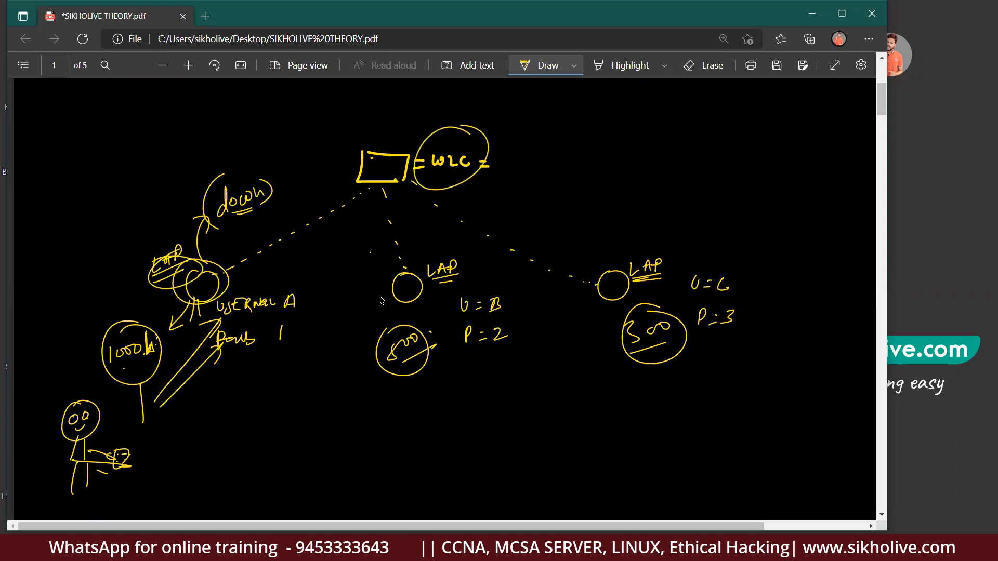
pyautogui.moveTo(482, 165)
pyautogui.mouseDown()
pyautogui.moveTo(485, 177)
pyautogui.moveTo(559, 146)
pyautogui.mouseUp()
pyautogui.moveTo(125, 383)
pyautogui.mouseDown()
pyautogui.moveTo(115, 415)
pyautogui.moveTo(128, 410)
pyautogui.mouseUp()
pyautogui.moveTo(146, 386)
pyautogui.mouseDown()
pyautogui.moveTo(167, 424)
pyautogui.moveTo(254, 465)
pyautogui.mouseUp()
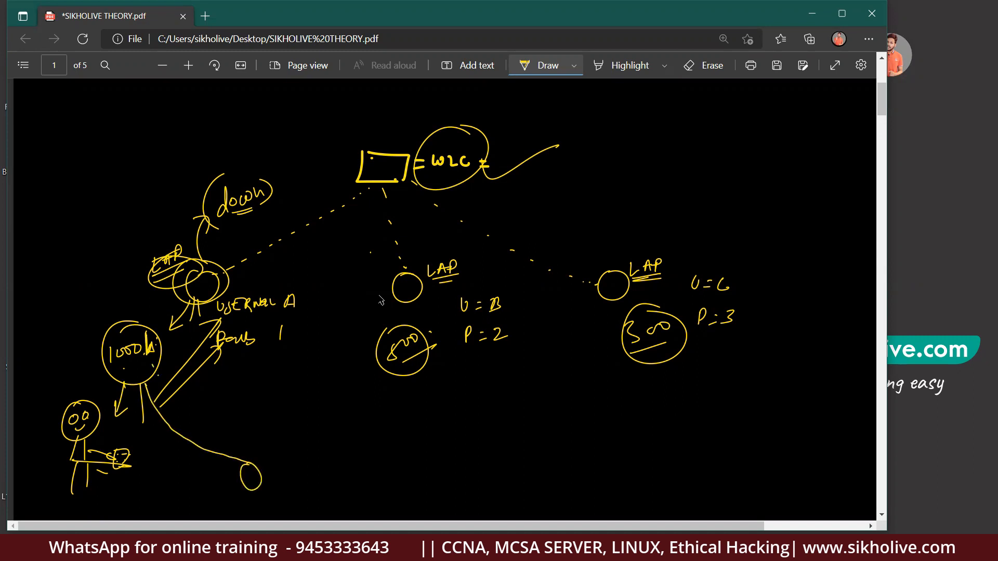
pyautogui.moveTo(258, 462); pyautogui.dragTo(381, 362)
pyautogui.moveTo(389, 317)
pyautogui.mouseDown()
pyautogui.moveTo(435, 361)
pyautogui.moveTo(413, 319)
pyautogui.mouseUp()
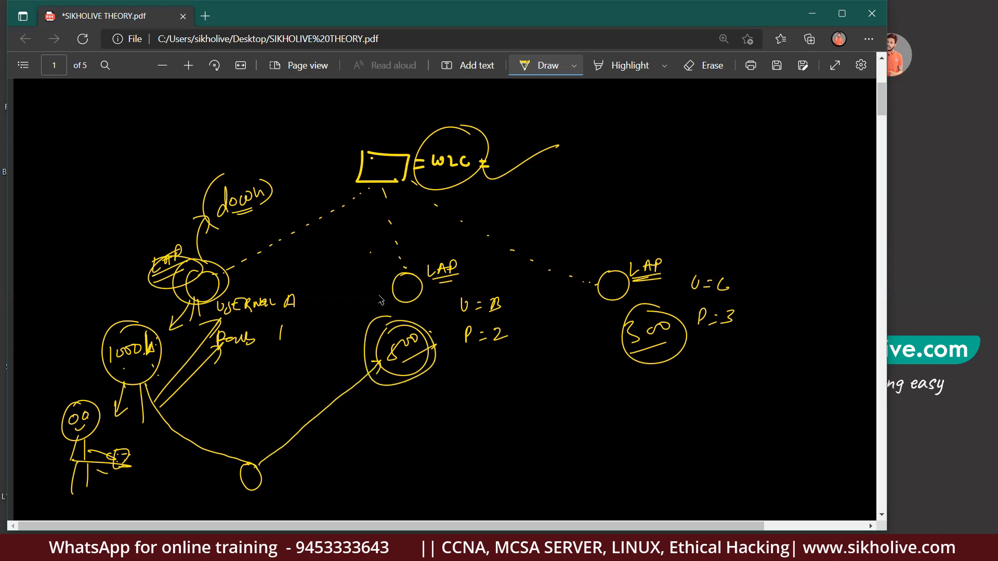
pyautogui.moveTo(293, 415)
pyautogui.mouseDown()
pyautogui.moveTo(293, 441)
pyautogui.moveTo(329, 428)
pyautogui.moveTo(369, 374)
pyautogui.moveTo(322, 415)
pyautogui.mouseUp()
# Tick the left credentials and the U = B / P = 2 notes.
pyautogui.moveTo(139, 438); pyautogui.dragTo(152, 431)
pyautogui.moveTo(144, 445); pyautogui.dragTo(161, 434)
pyautogui.moveTo(310, 300); pyautogui.dragTo(322, 301)
pyautogui.moveTo(286, 341); pyautogui.dragTo(316, 328)
pyautogui.moveTo(512, 306); pyautogui.dragTo(534, 303)
pyautogui.moveTo(516, 335); pyautogui.dragTo(544, 332)
# Re-circle W2C, handwrite a label beside it, and draw arcs linking the access points with a circled A.
pyautogui.moveTo(416, 142)
pyautogui.mouseDown()
pyautogui.moveTo(425, 129)
pyautogui.moveTo(505, 138)
pyautogui.moveTo(408, 174)
pyautogui.moveTo(483, 125)
pyautogui.mouseUp()
pyautogui.moveTo(551, 148)
pyautogui.mouseDown()
pyautogui.moveTo(544, 182)
pyautogui.moveTo(580, 148)
pyautogui.moveTo(602, 152)
pyautogui.moveTo(612, 174)
pyautogui.mouseUp()
pyautogui.moveTo(617, 132); pyautogui.dragTo(607, 179)
pyautogui.moveTo(609, 156)
pyautogui.mouseDown()
pyautogui.moveTo(631, 136)
pyautogui.moveTo(647, 151)
pyautogui.moveTo(659, 135)
pyautogui.mouseUp()
pyautogui.moveTo(659, 135); pyautogui.dragTo(660, 175)
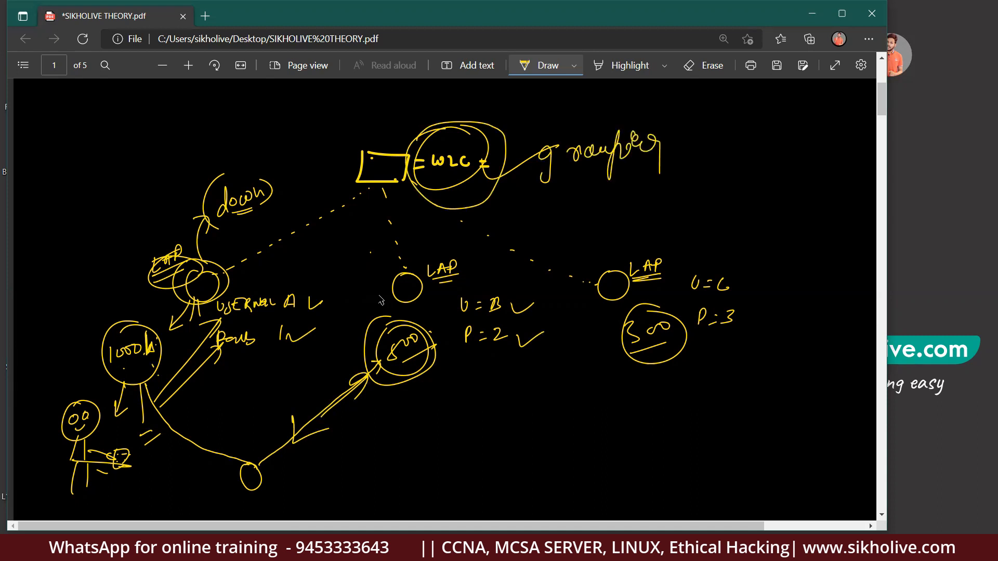
pyautogui.moveTo(239, 275)
pyautogui.mouseDown()
pyautogui.moveTo(398, 253)
pyautogui.moveTo(579, 302)
pyautogui.mouseUp()
pyautogui.moveTo(409, 239); pyautogui.dragTo(394, 260)
pyautogui.moveTo(428, 222)
pyautogui.mouseDown()
pyautogui.moveTo(424, 237)
pyautogui.moveTo(435, 237)
pyautogui.mouseUp()
pyautogui.moveTo(424, 232)
pyautogui.mouseDown()
pyautogui.moveTo(434, 231)
pyautogui.moveTo(404, 261)
pyautogui.mouseUp()
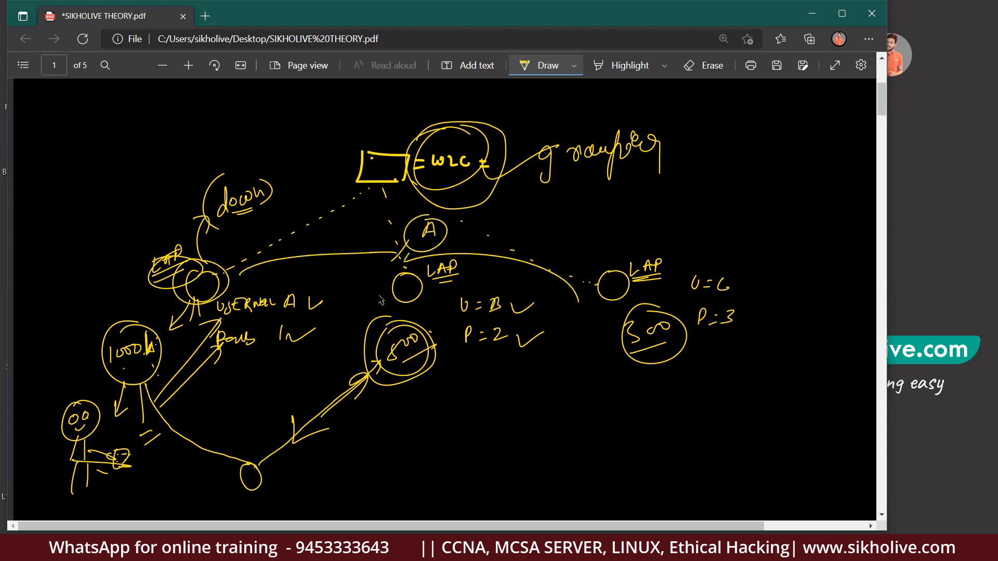
pyautogui.moveTo(445, 148); pyautogui.dragTo(484, 121)
pyautogui.moveTo(437, 213)
pyautogui.mouseDown()
pyautogui.moveTo(419, 217)
pyautogui.moveTo(447, 234)
pyautogui.moveTo(415, 245)
pyautogui.mouseUp()
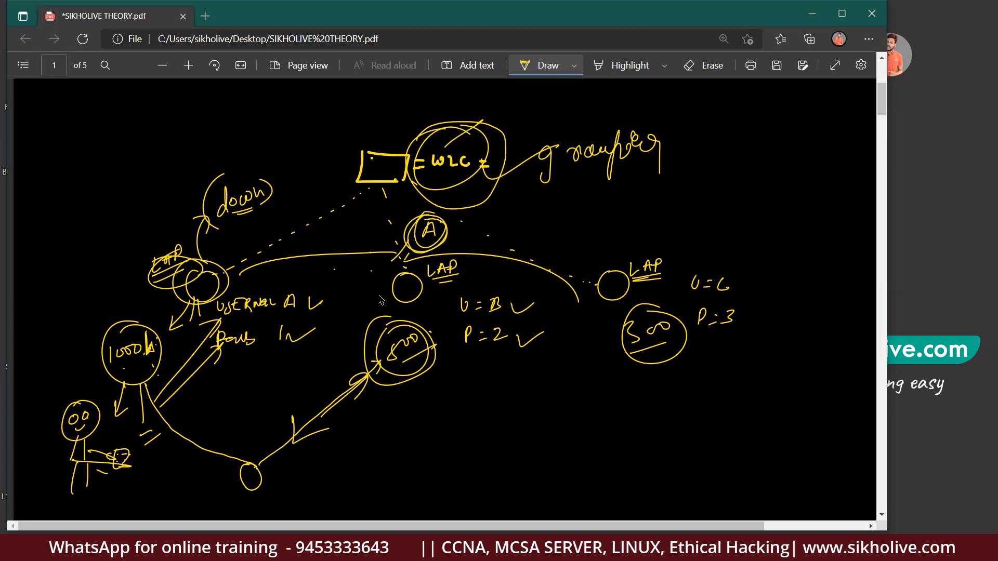
# Draw a line right from the 1000 circle, write 'Phy', and strike through the centre LAP label.
pyautogui.moveTo(78, 401); pyautogui.dragTo(83, 402)
pyautogui.moveTo(136, 379)
pyautogui.mouseDown()
pyautogui.moveTo(144, 420)
pyautogui.moveTo(597, 375)
pyautogui.moveTo(618, 384)
pyautogui.mouseUp()
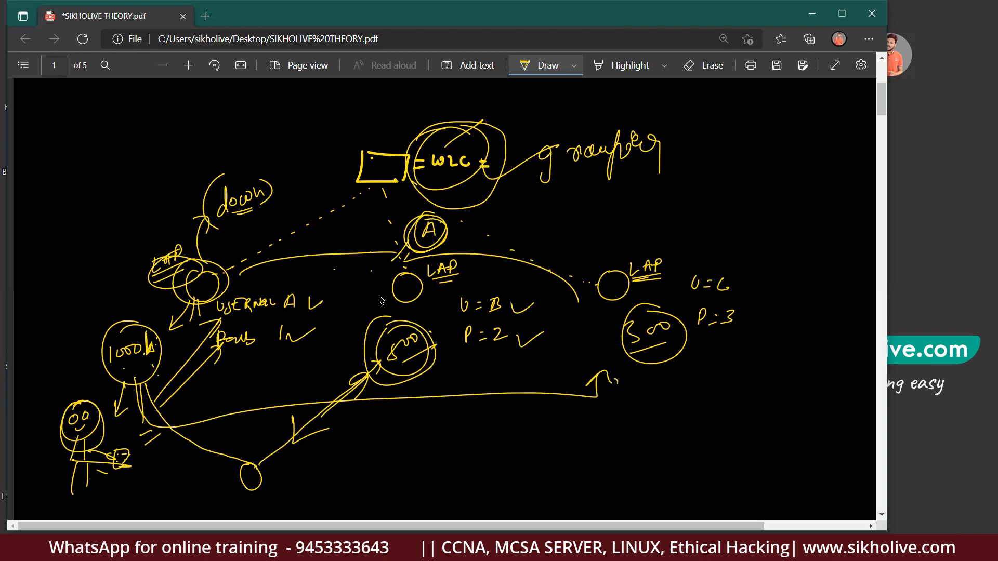
pyautogui.moveTo(457, 453)
pyautogui.mouseDown()
pyautogui.moveTo(461, 441)
pyautogui.moveTo(474, 448)
pyautogui.mouseUp()
pyautogui.moveTo(476, 439); pyautogui.dragTo(484, 451)
pyautogui.moveTo(185, 373); pyautogui.dragTo(188, 384)
pyautogui.moveTo(186, 336); pyautogui.dragTo(185, 383)
pyautogui.moveTo(191, 338)
pyautogui.mouseDown()
pyautogui.moveTo(187, 363)
pyautogui.moveTo(189, 355)
pyautogui.mouseUp()
pyautogui.moveTo(188, 336); pyautogui.dragTo(185, 365)
pyautogui.moveTo(426, 379)
pyautogui.mouseDown()
pyautogui.moveTo(424, 397)
pyautogui.moveTo(436, 382)
pyautogui.moveTo(436, 404)
pyautogui.mouseUp()
pyautogui.moveTo(428, 376); pyautogui.dragTo(429, 393)
pyautogui.moveTo(448, 255); pyautogui.dragTo(432, 315)
# Ink a loop around the U=B and P=2 notes, a 1000-to-800 circle path, and a left-side note.
pyautogui.moveTo(540, 314); pyautogui.dragTo(513, 358)
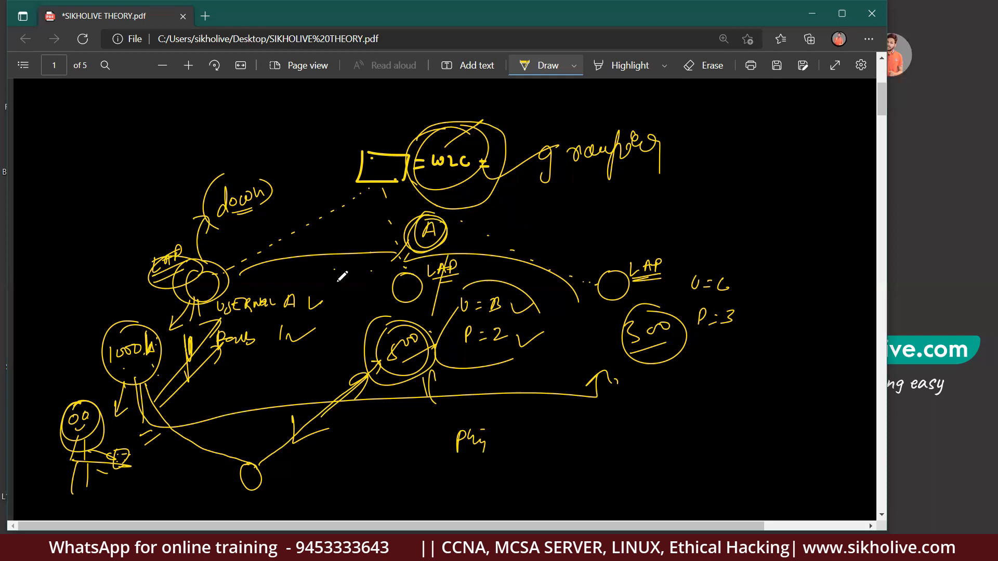
pyautogui.moveTo(149, 386)
pyautogui.mouseDown()
pyautogui.moveTo(270, 409)
pyautogui.moveTo(396, 403)
pyautogui.moveTo(422, 381)
pyautogui.mouseUp()
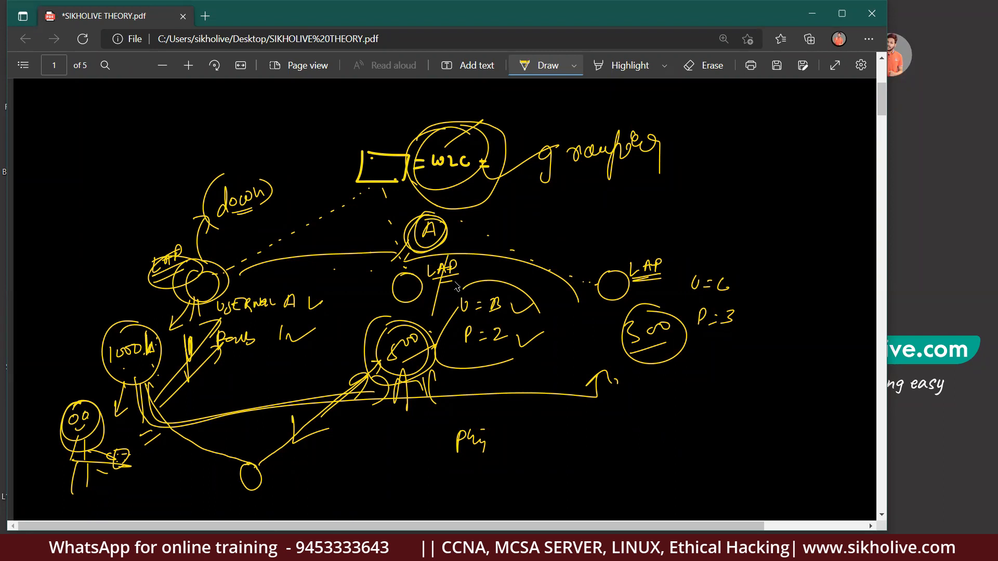
pyautogui.moveTo(74, 274); pyautogui.dragTo(80, 307)
pyautogui.moveTo(89, 265)
pyautogui.mouseDown()
pyautogui.moveTo(97, 284)
pyautogui.moveTo(113, 272)
pyautogui.mouseUp()
pyautogui.moveTo(179, 232); pyautogui.dragTo(136, 321)
# Draw an arc up from the right LAP, add an upper-right note, and label a line 'ph'.
pyautogui.moveTo(588, 286)
pyautogui.mouseDown()
pyautogui.moveTo(694, 224)
pyautogui.moveTo(751, 244)
pyautogui.mouseUp()
pyautogui.moveTo(767, 224); pyautogui.dragTo(788, 226)
pyautogui.moveTo(390, 385)
pyautogui.mouseDown()
pyautogui.moveTo(390, 466)
pyautogui.moveTo(403, 468)
pyautogui.mouseUp()
pyautogui.moveTo(431, 461)
pyautogui.mouseDown()
pyautogui.moveTo(430, 482)
pyautogui.moveTo(439, 469)
pyautogui.mouseUp()
pyautogui.moveTo(446, 464); pyautogui.dragTo(457, 474)
pyautogui.moveTo(464, 463)
pyautogui.mouseDown()
pyautogui.moveTo(470, 476)
pyautogui.moveTo(418, 483)
pyautogui.moveTo(474, 465)
pyautogui.mouseUp()
# Circle 'ph', arrow toward the right LAP, loop the LAP and 300 circle, then minimize Edge.
pyautogui.moveTo(408, 482)
pyautogui.mouseDown()
pyautogui.moveTo(190, 336)
pyautogui.moveTo(179, 360)
pyautogui.moveTo(188, 337)
pyautogui.mouseUp()
pyautogui.moveTo(514, 446)
pyautogui.mouseDown()
pyautogui.moveTo(587, 344)
pyautogui.moveTo(590, 362)
pyautogui.mouseUp()
pyautogui.moveTo(587, 354); pyautogui.dragTo(595, 353)
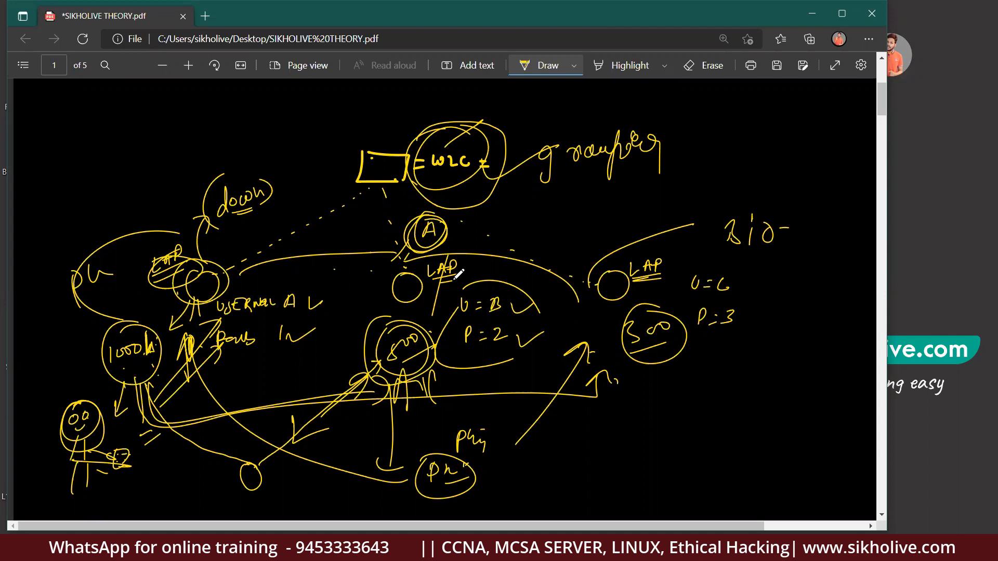
pyautogui.moveTo(582, 298)
pyautogui.mouseDown()
pyautogui.moveTo(578, 289)
pyautogui.moveTo(694, 238)
pyautogui.moveTo(582, 244)
pyautogui.moveTo(645, 249)
pyautogui.mouseUp()
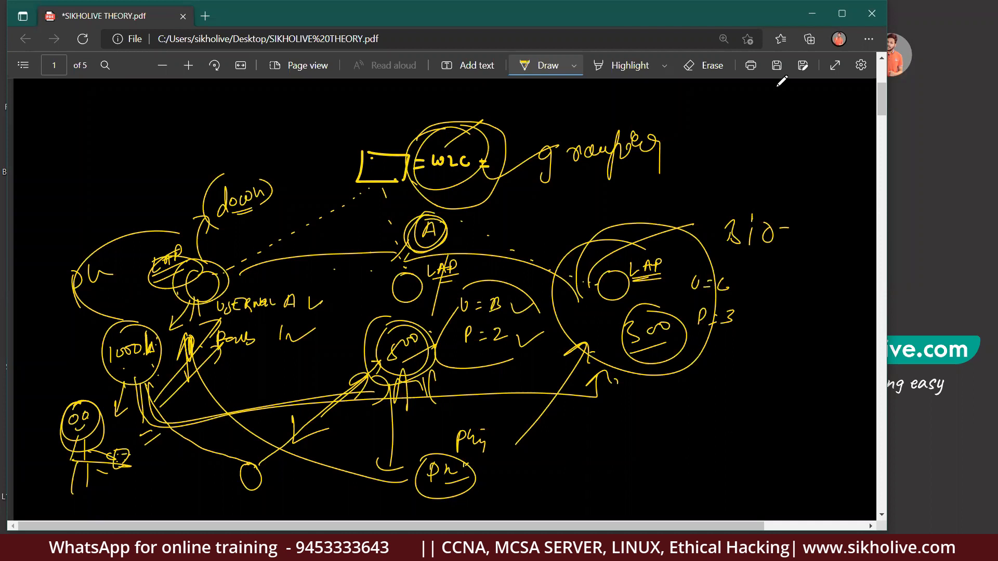
pyautogui.click(812, 13)
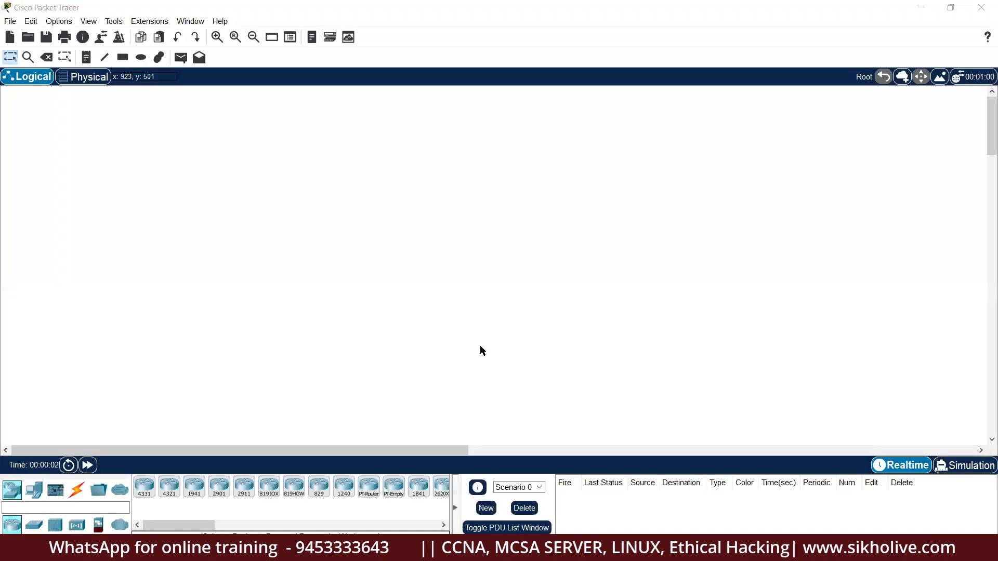
# Place a 2960 switch, Switch0, on the canvas.
pyautogui.click(34, 525)
pyautogui.click(144, 486)
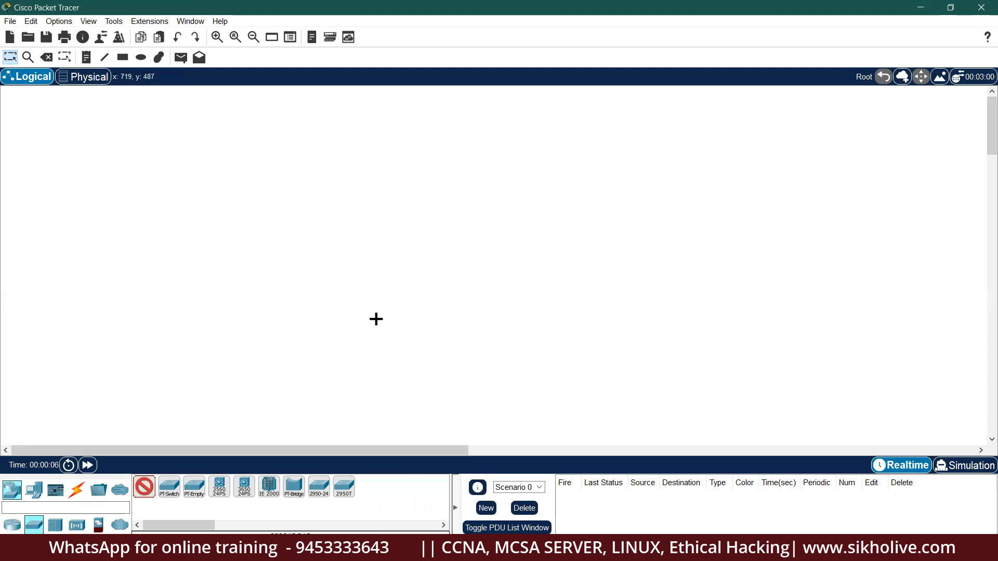
pyautogui.click(423, 221)
pyautogui.moveTo(411, 241); pyautogui.dragTo(372, 217)
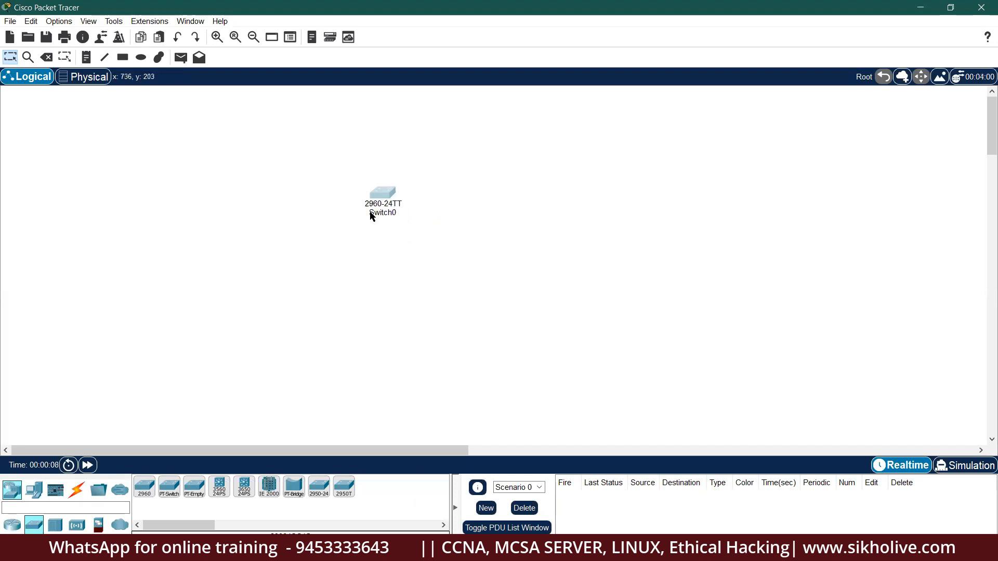
# Place a WLC-PT wireless LAN controller to the left of Switch0.
pyautogui.click(12, 524)
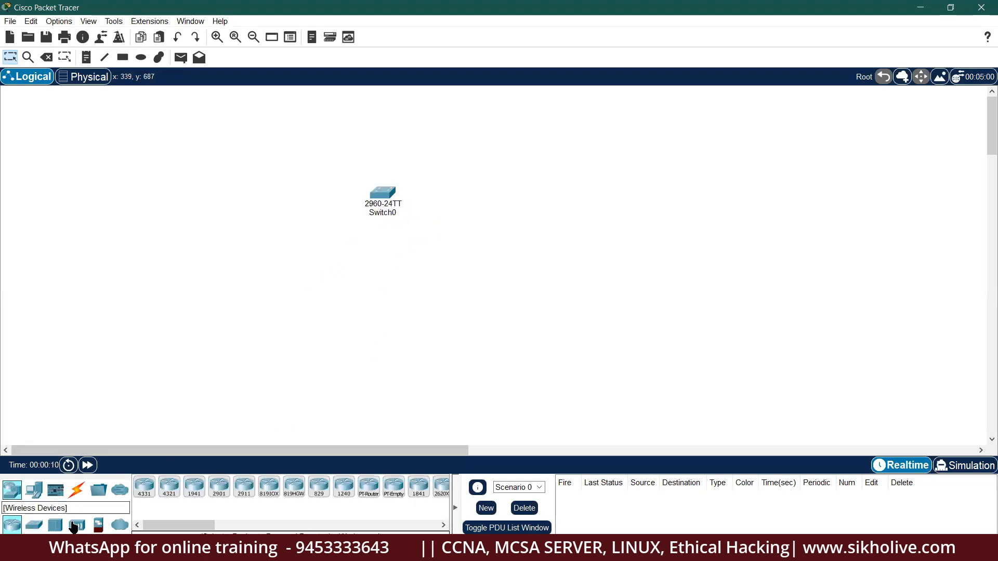
pyautogui.click(76, 525)
pyautogui.click(217, 487)
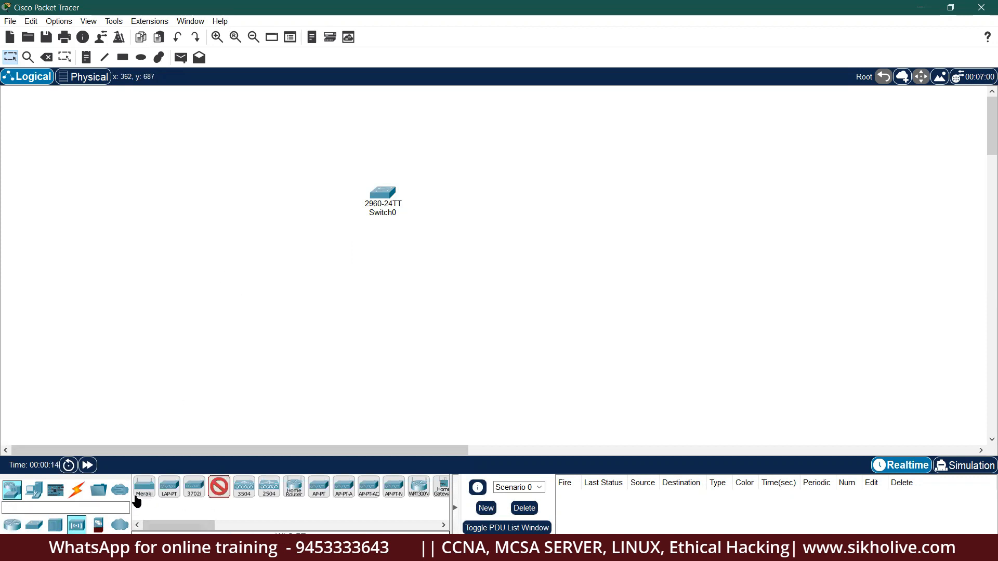
pyautogui.click(205, 200)
pyautogui.moveTo(207, 202); pyautogui.dragTo(164, 196)
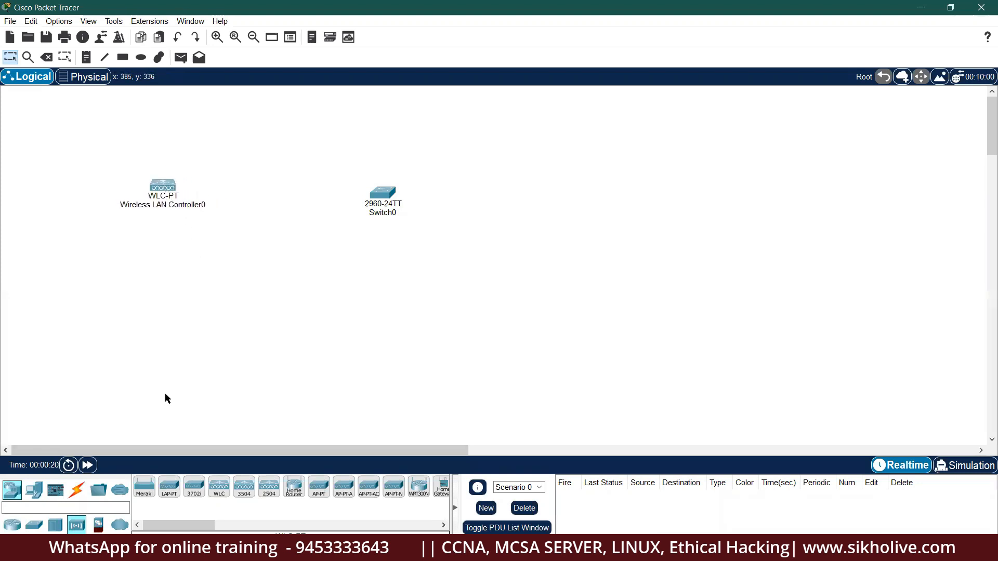
# Cable the controller's Gig0 to Switch0's Fa0/1 with an automatic connection.
pyautogui.click(76, 491)
pyautogui.click(143, 487)
pyautogui.click(162, 186)
pyautogui.click(383, 193)
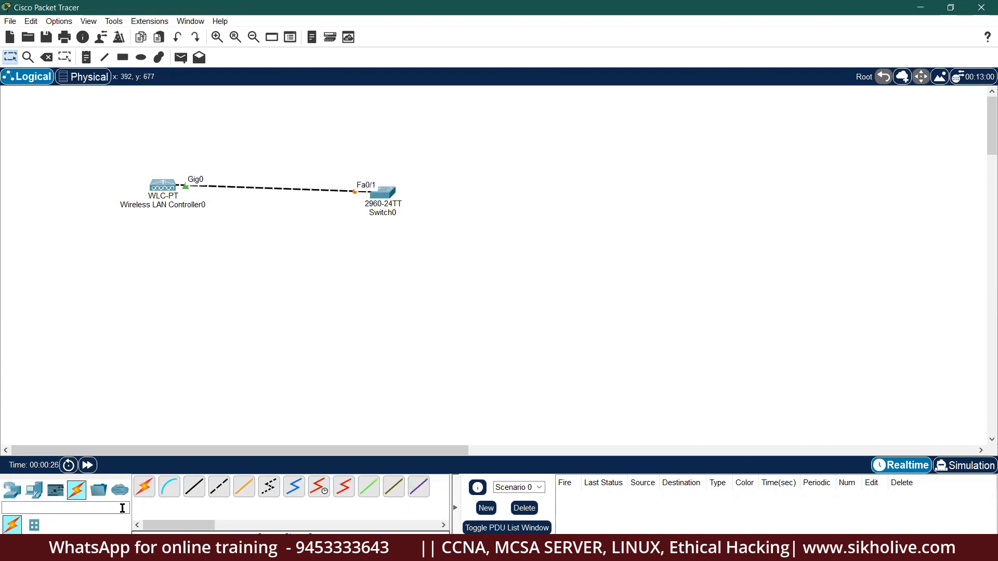
pyautogui.click(12, 490)
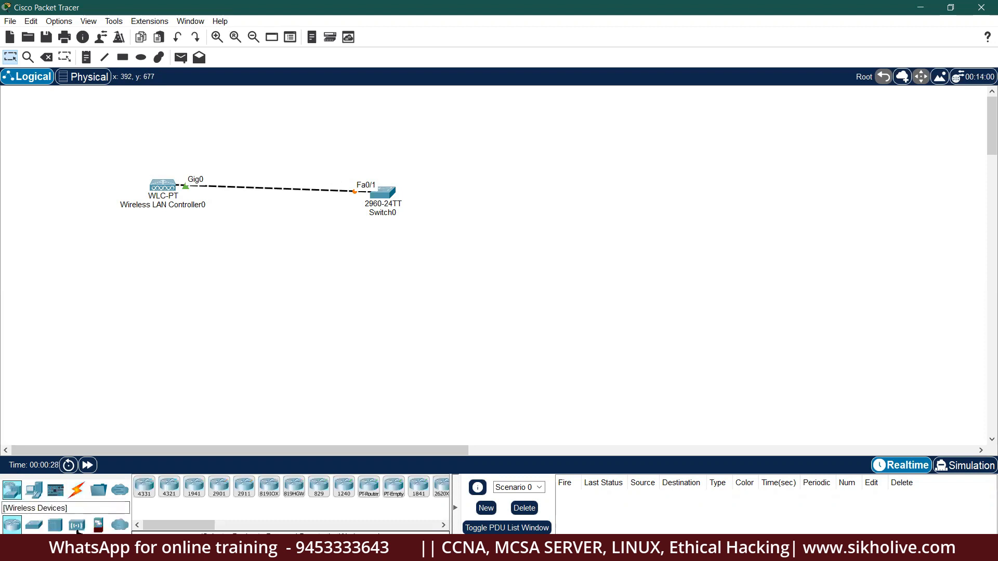
# Zoom in and reposition the controller and Switch0 together on the canvas.
pyautogui.click(77, 525)
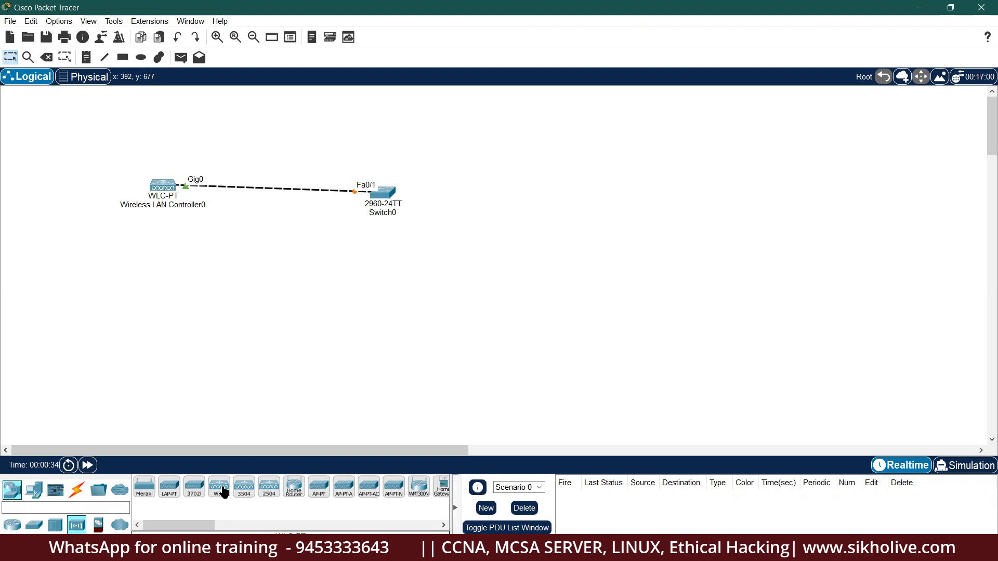
pyautogui.click(217, 37)
pyautogui.moveTo(244, 214); pyautogui.dragTo(769, 362)
pyautogui.moveTo(750, 303); pyautogui.dragTo(397, 199)
pyautogui.click(531, 293)
pyautogui.moveTo(45, 168); pyautogui.dragTo(471, 369)
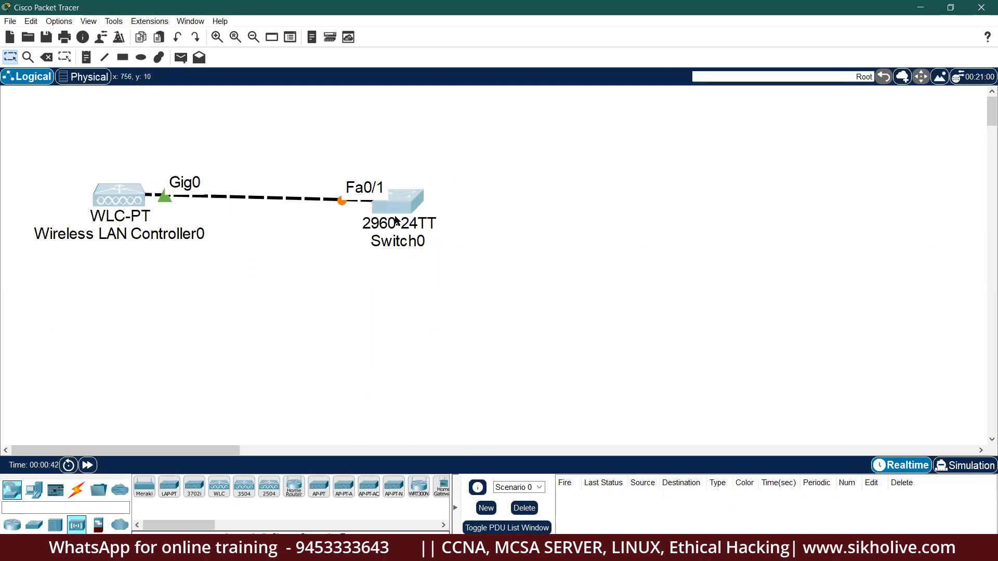
pyautogui.moveTo(395, 221); pyautogui.dragTo(380, 248)
pyautogui.click(443, 233)
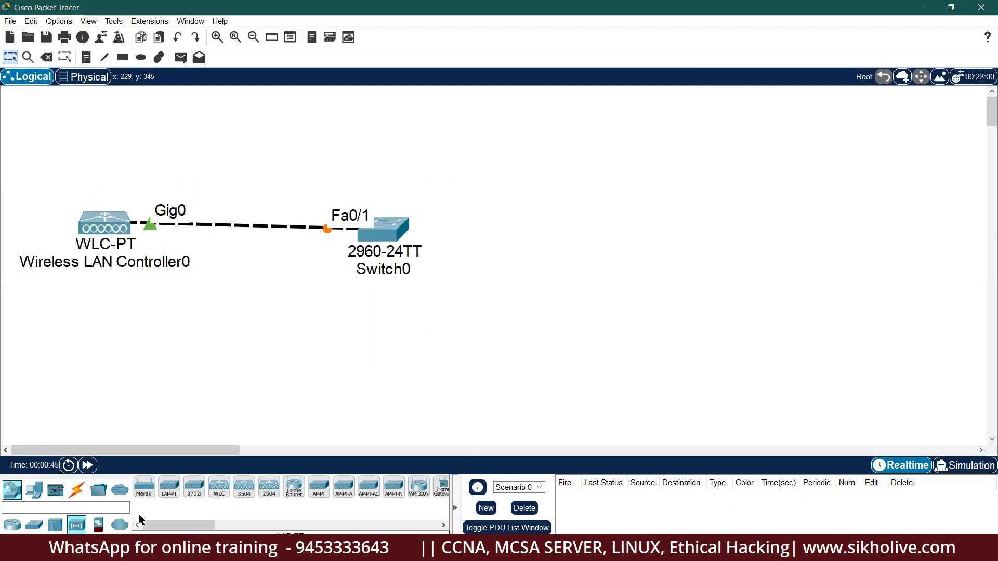
# Place Light Weight Access Point0 at the upper right of Switch0.
pyautogui.click(168, 494)
pyautogui.click(598, 174)
pyautogui.moveTo(603, 172); pyautogui.dragTo(641, 117)
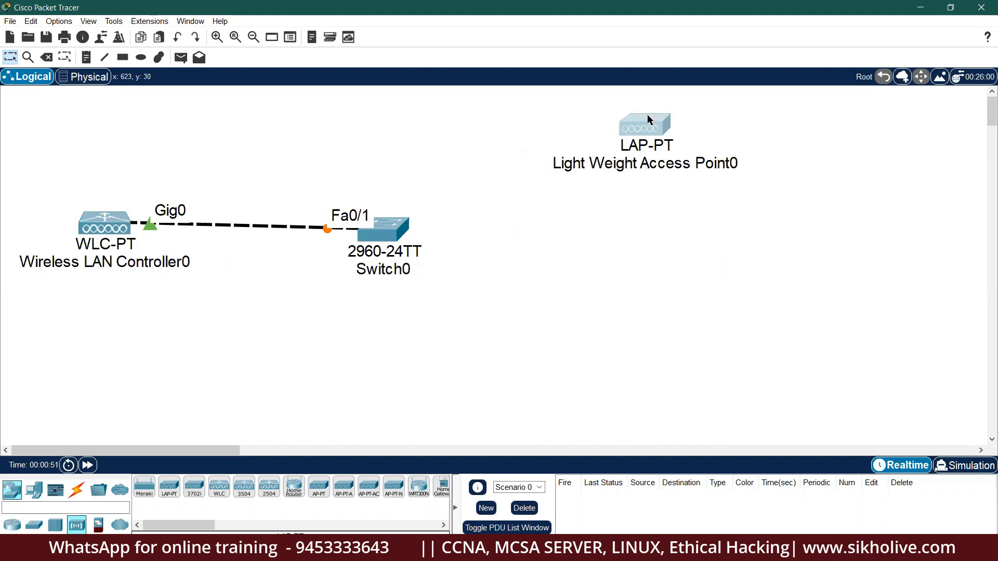
pyautogui.moveTo(374, 231); pyautogui.dragTo(347, 221)
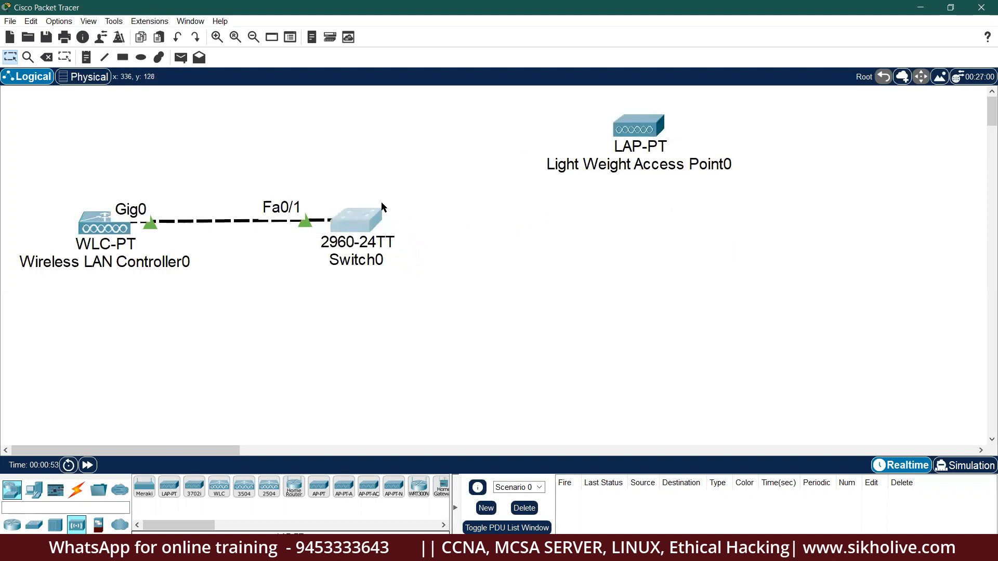
pyautogui.moveTo(625, 137); pyautogui.dragTo(588, 126)
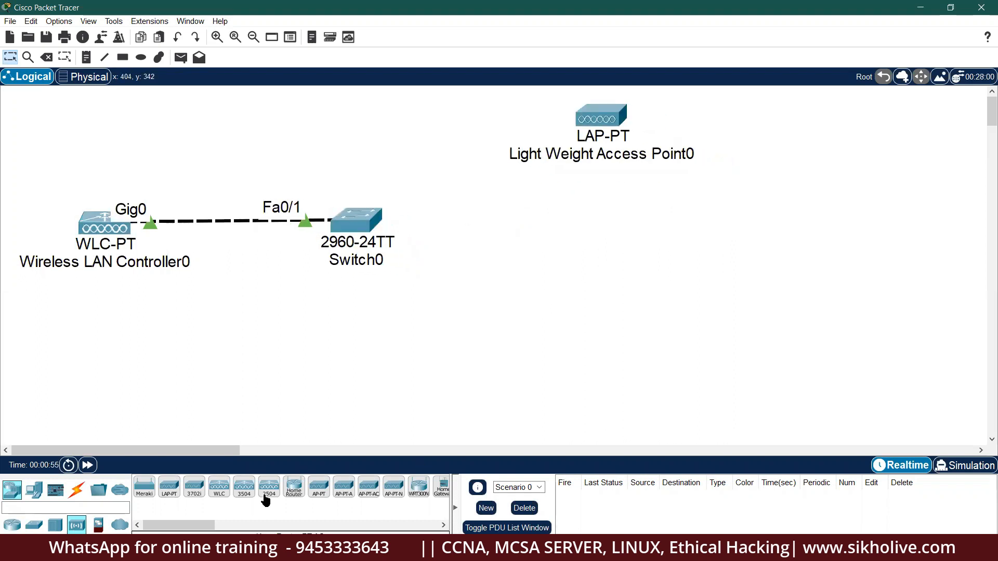
# Place Light Weight Access Point1 below the first access point.
pyautogui.click(167, 490)
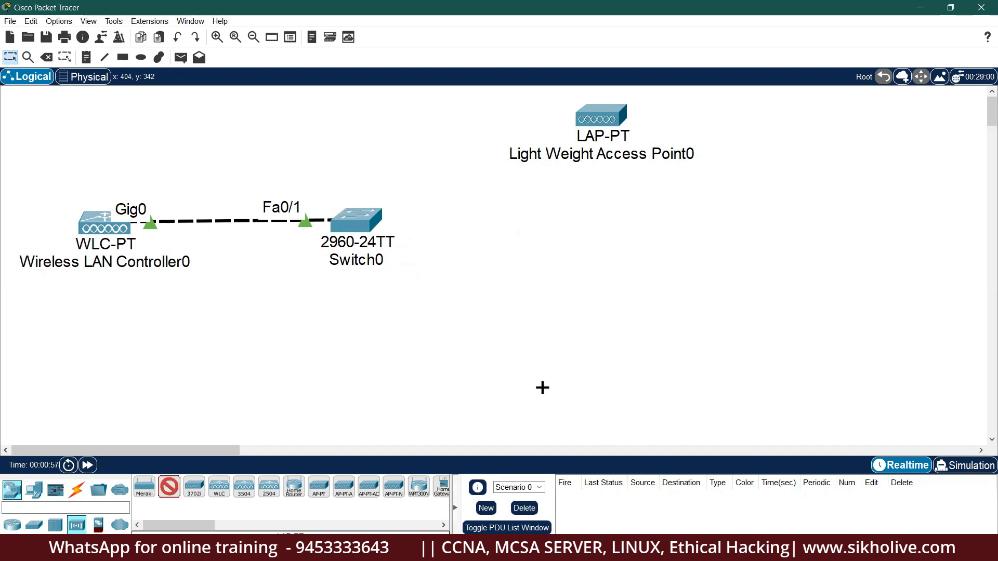
pyautogui.click(570, 355)
pyautogui.moveTo(591, 354); pyautogui.dragTo(597, 343)
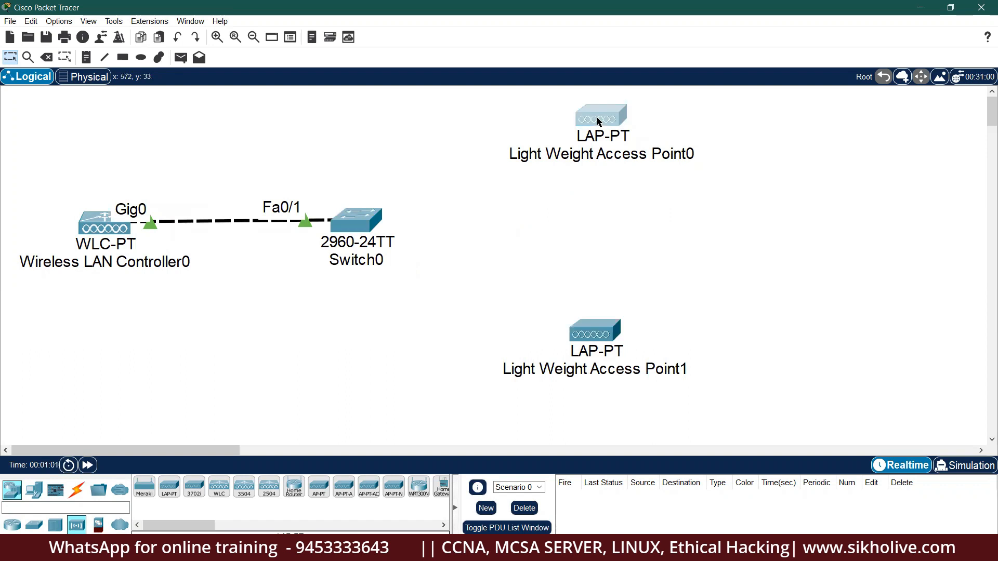
pyautogui.moveTo(596, 117); pyautogui.dragTo(599, 105)
pyautogui.moveTo(362, 226); pyautogui.dragTo(370, 237)
# Realign the controller, switch and both access points on the canvas.
pyautogui.moveTo(46, 199); pyautogui.dragTo(382, 299)
pyautogui.moveTo(372, 243)
pyautogui.mouseDown()
pyautogui.moveTo(370, 261)
pyautogui.moveTo(371, 244)
pyautogui.mouseUp()
pyautogui.click(416, 244)
pyautogui.click(100, 198)
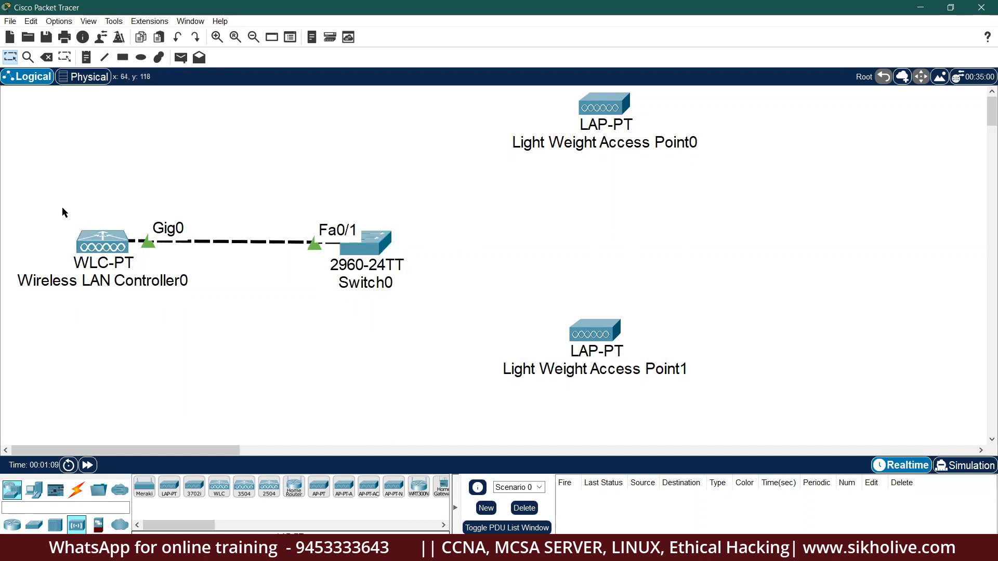
pyautogui.moveTo(488, 93); pyautogui.dragTo(741, 341)
pyautogui.click(742, 341)
# Cable Light Weight Access Point0's Gig0 to Switch0's Fa0/2.
pyautogui.click(77, 490)
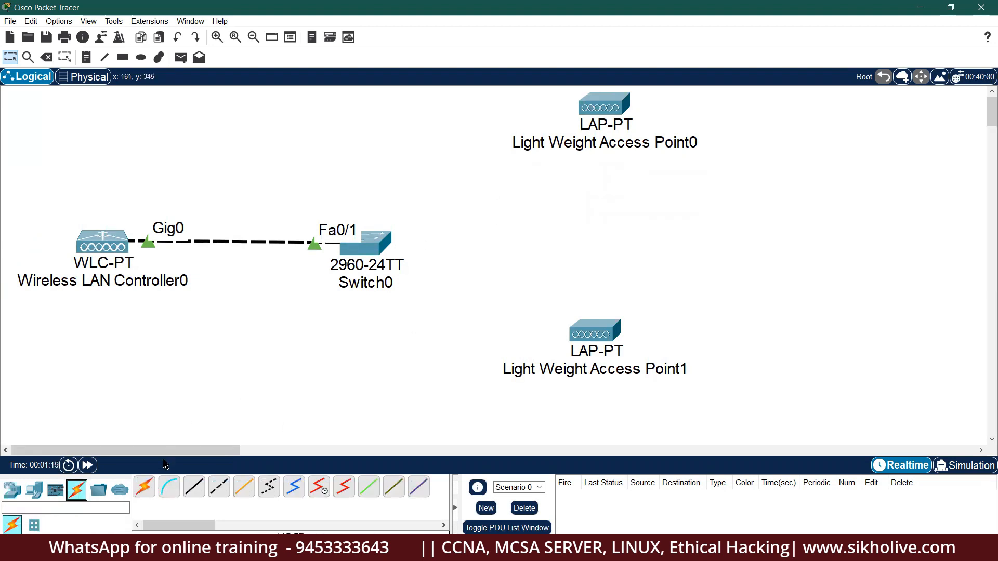
pyautogui.click(145, 486)
pyautogui.click(602, 105)
pyautogui.click(380, 264)
# Cable Switch0's Fa0/3 to Light Weight Access Point1 and shift that AP slightly.
pyautogui.click(144, 487)
pyautogui.click(365, 253)
pyautogui.click(591, 337)
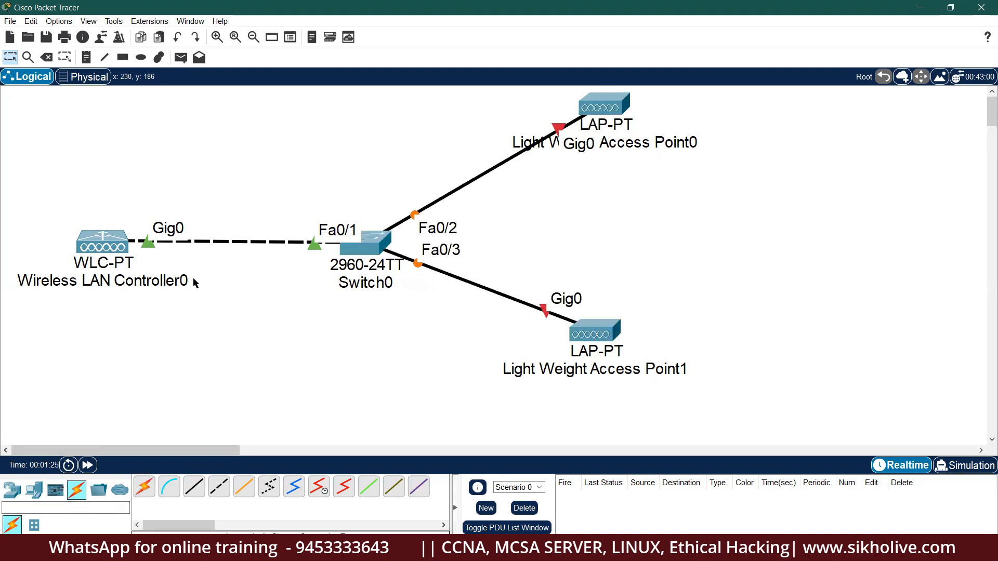
pyautogui.moveTo(593, 335)
pyautogui.mouseDown()
pyautogui.moveTo(629, 345)
pyautogui.moveTo(596, 336)
pyautogui.moveTo(590, 350)
pyautogui.mouseUp()
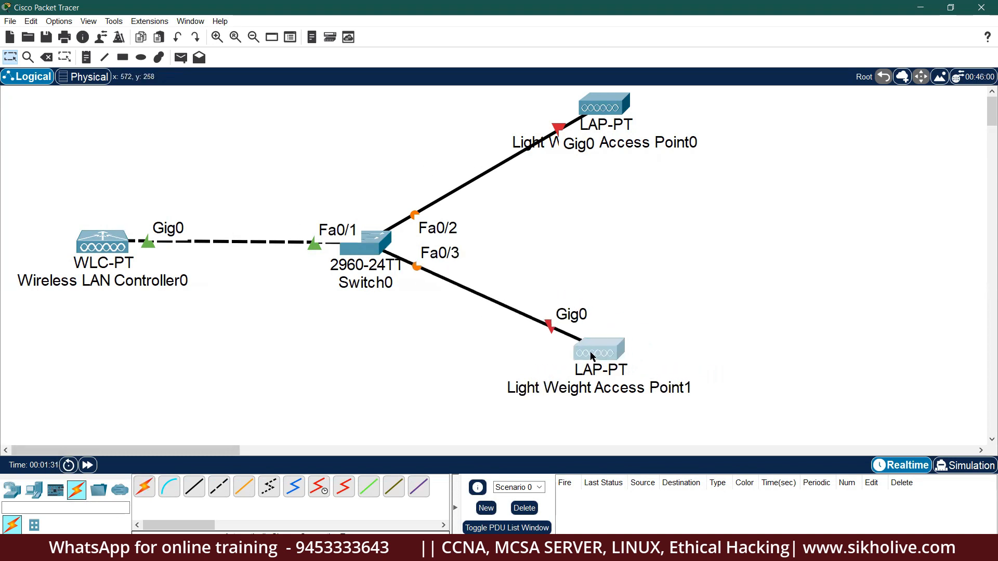
pyautogui.click(670, 294)
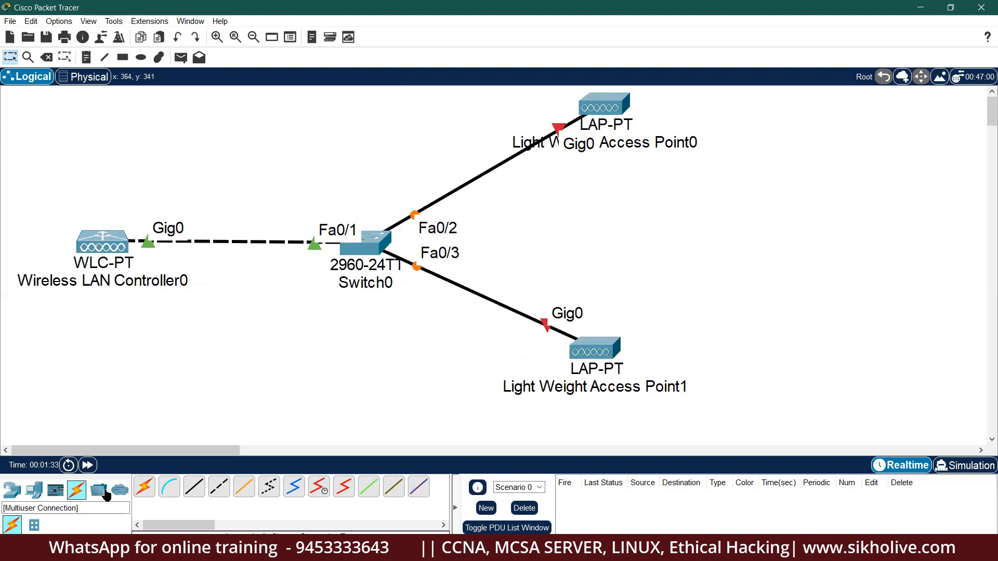
# Place smartphones Smartphone0 at the upper right and Smartphone1 at the lower right.
pyautogui.click(34, 489)
pyautogui.click(419, 487)
pyautogui.click(848, 157)
pyautogui.moveTo(848, 157); pyautogui.dragTo(845, 132)
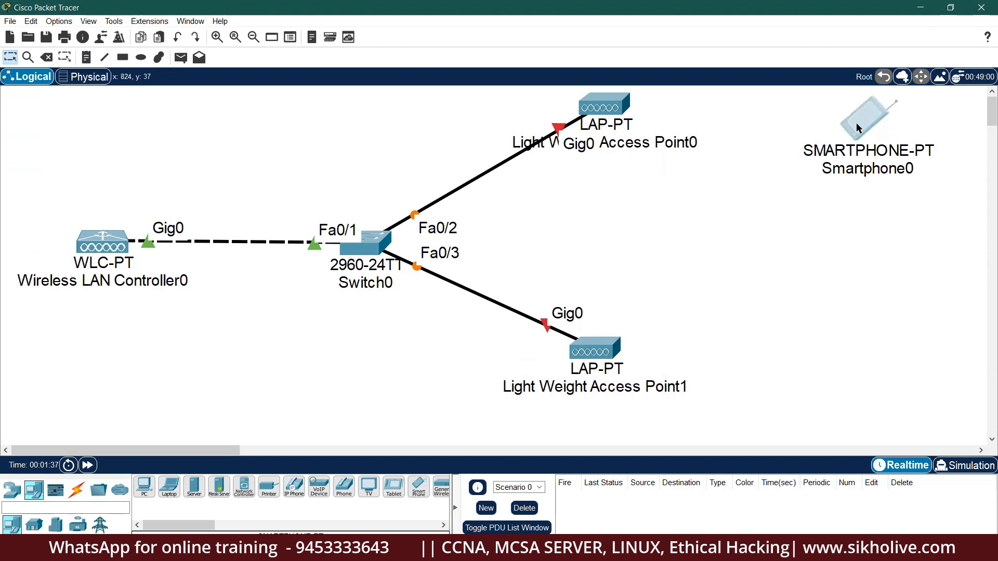
pyautogui.click(418, 487)
pyautogui.click(888, 369)
pyautogui.moveTo(887, 369); pyautogui.dragTo(838, 367)
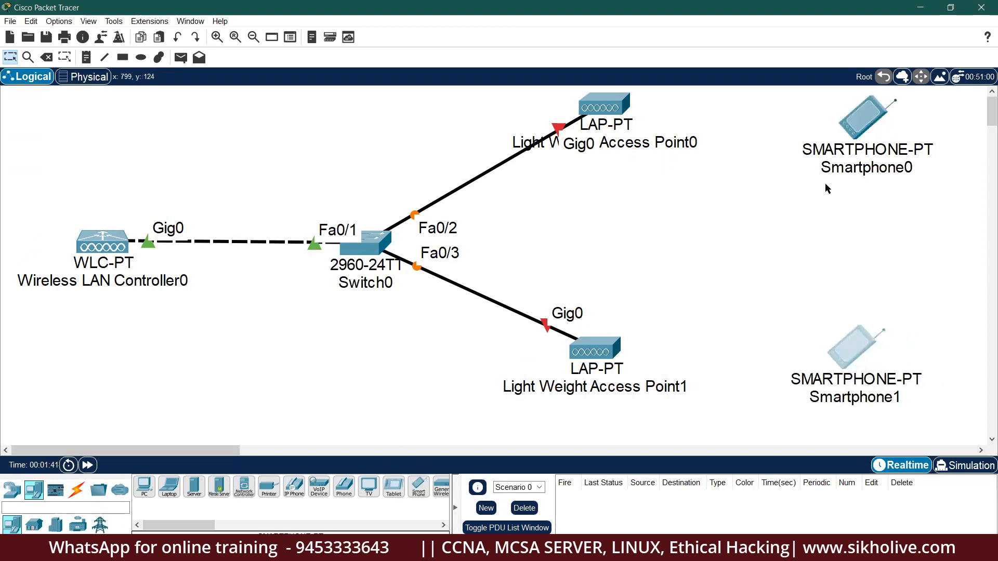
pyautogui.moveTo(861, 129); pyautogui.dragTo(860, 121)
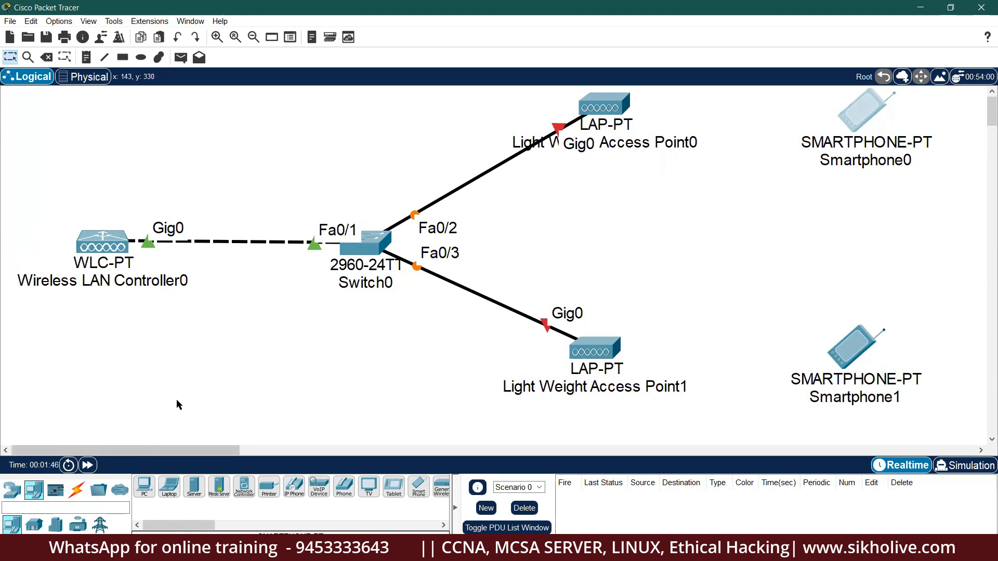
pyautogui.click(200, 375)
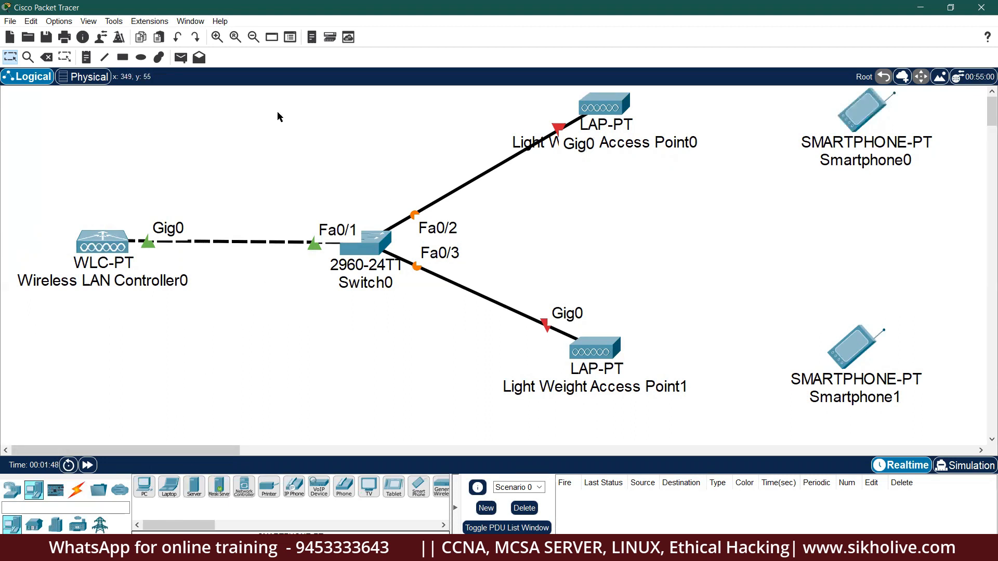
# Plug a power adapter into Light Weight Access Point0's power port.
pyautogui.click(88, 466)
pyautogui.click(600, 108)
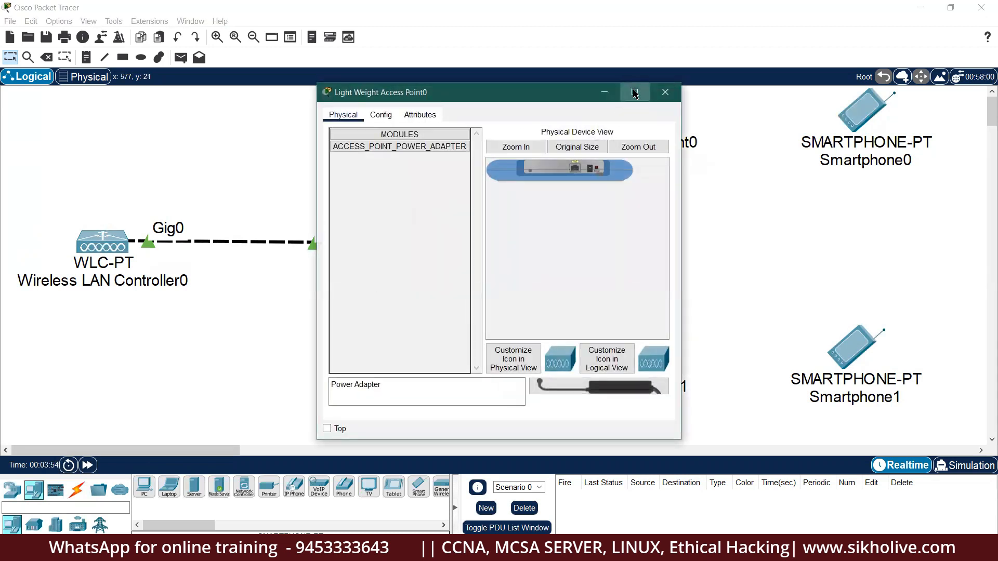
pyautogui.click(635, 92)
pyautogui.click(224, 60)
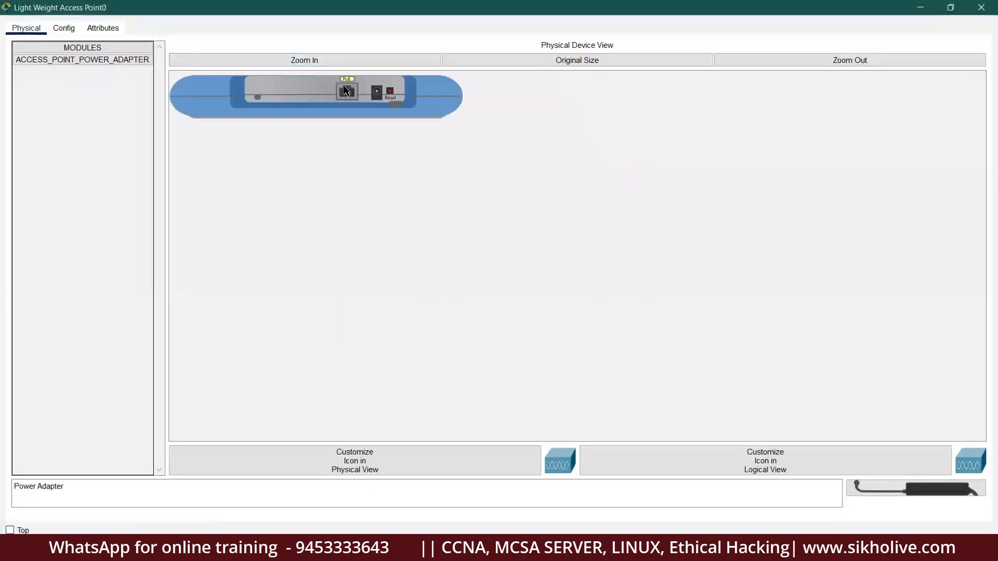
pyautogui.moveTo(908, 490); pyautogui.dragTo(377, 90)
pyautogui.click(981, 7)
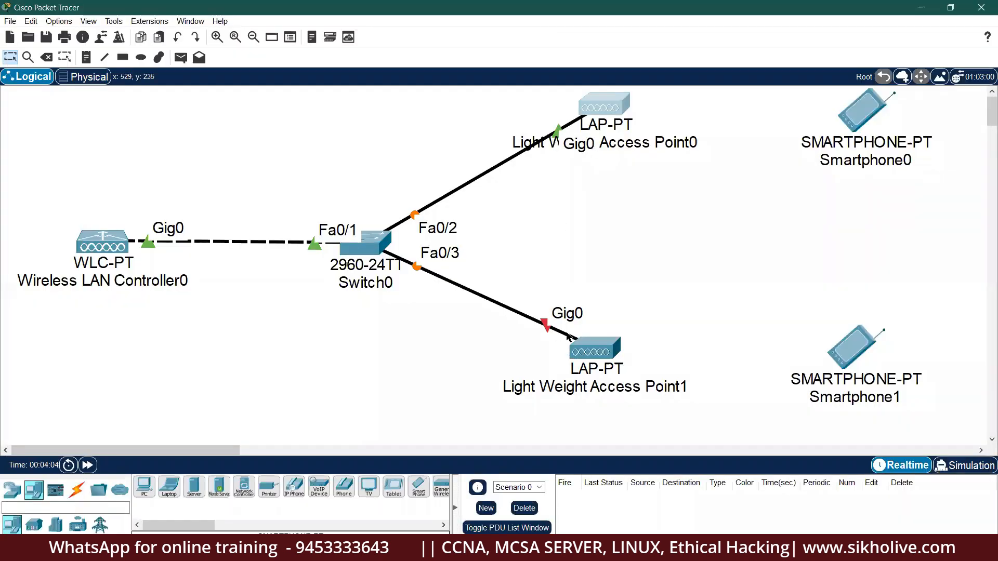
# Plug a power adapter into Light Weight Access Point1's power port.
pyautogui.click(589, 352)
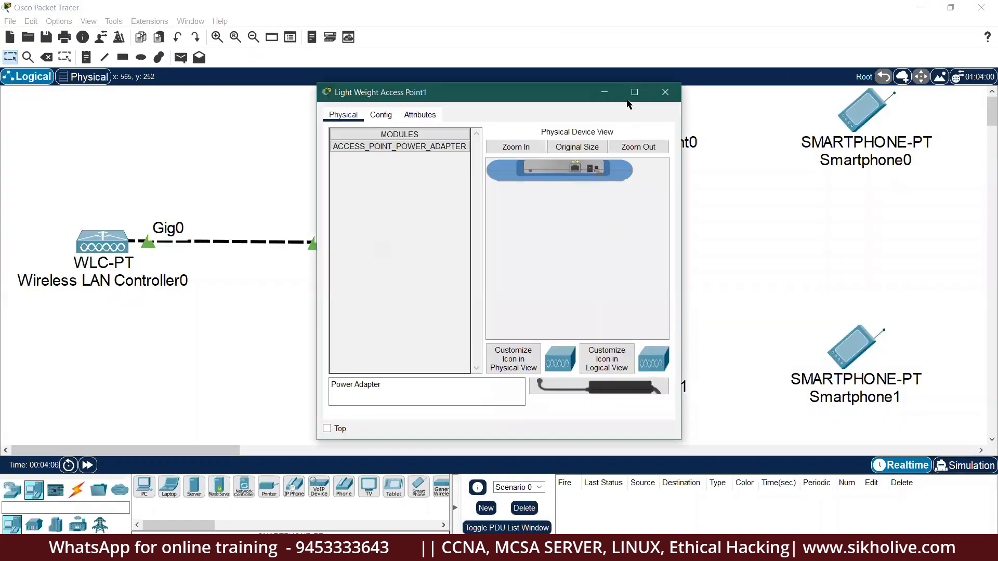
pyautogui.click(634, 92)
pyautogui.moveTo(852, 484); pyautogui.dragTo(273, 81)
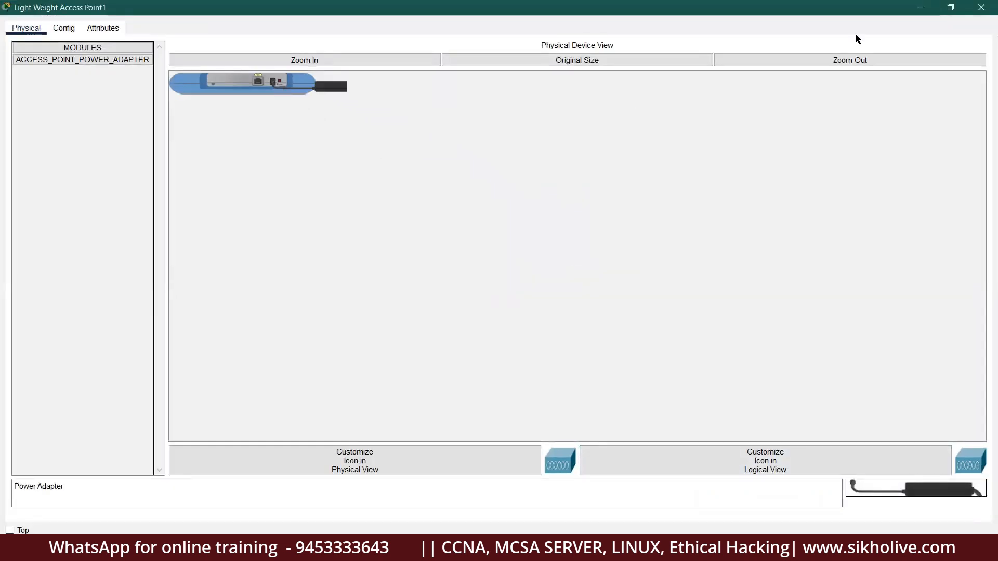
pyautogui.click(981, 7)
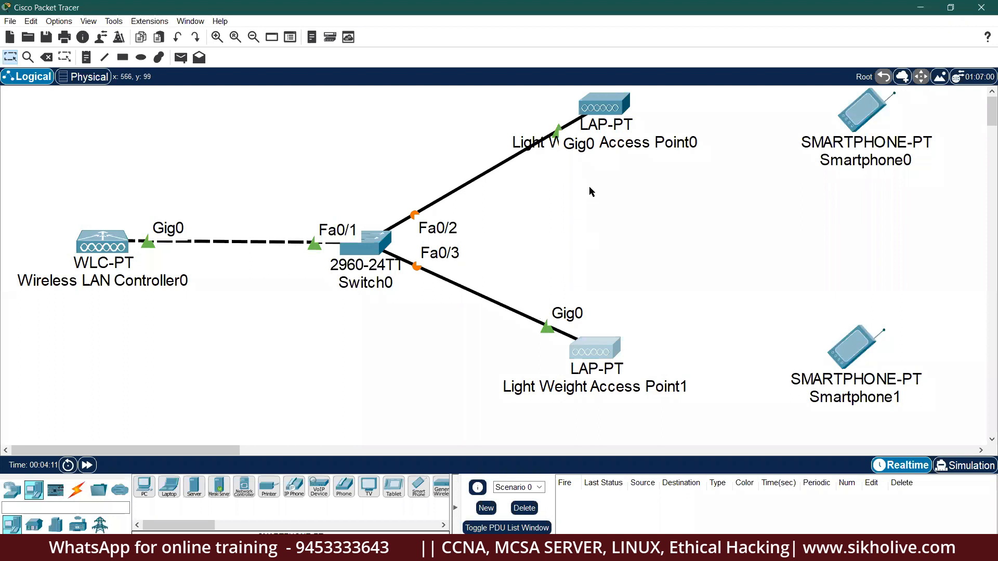
pyautogui.click(86, 57)
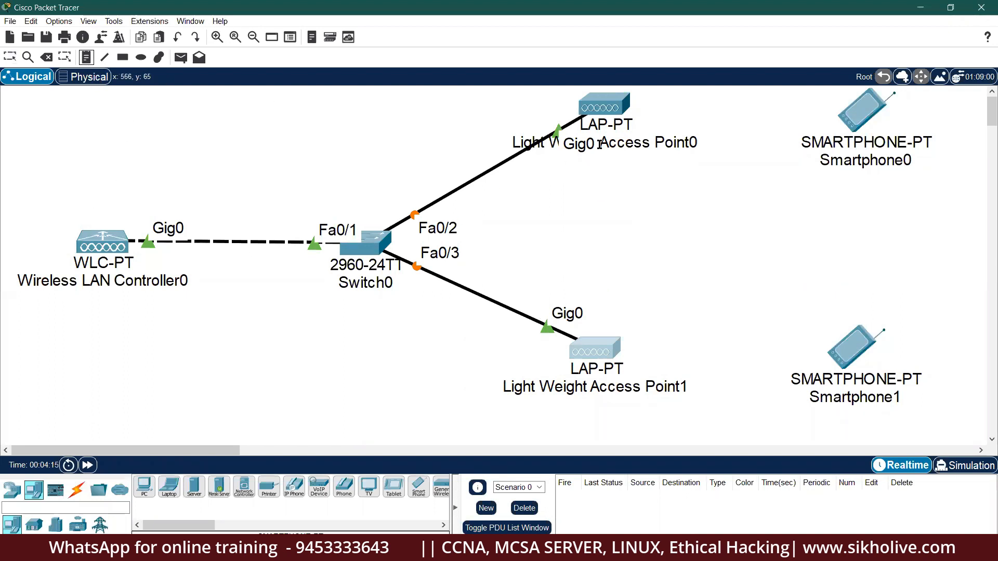
# Add a note listing 10.0.0.10, 10.0.0.1/GW and 10.0.0.5, and move it top left.
pyautogui.click(73, 196)
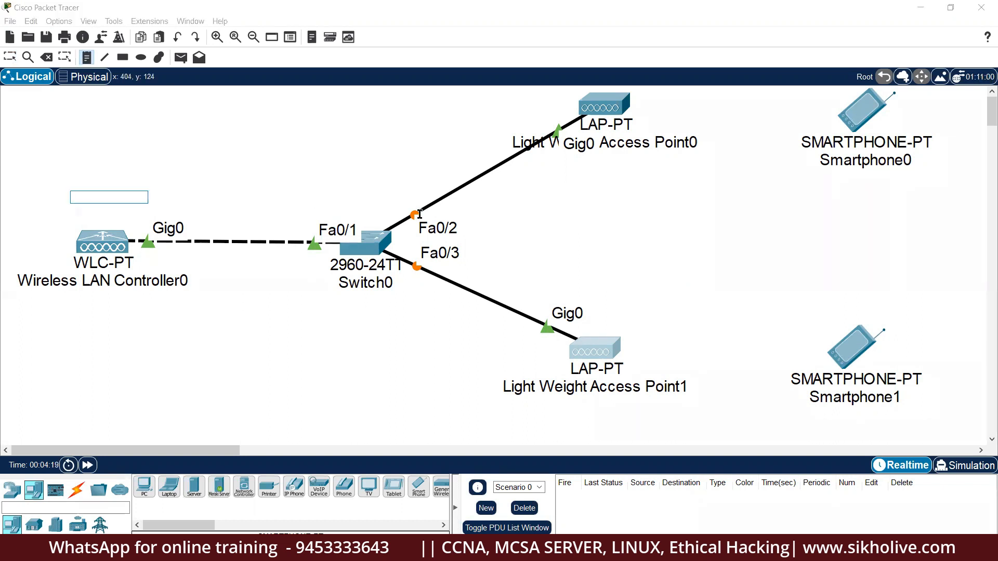
pyautogui.write('10.0.0.10')
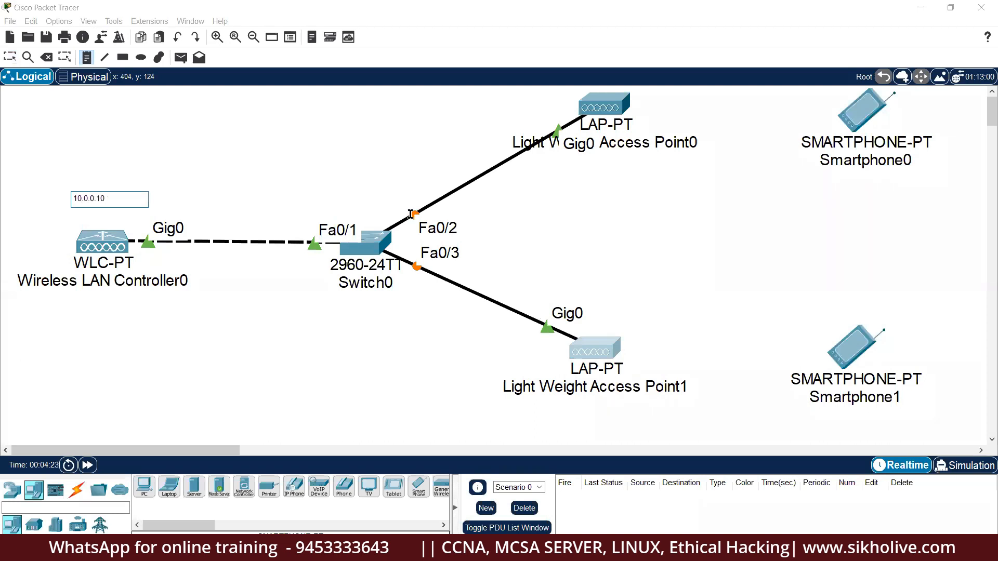
pyautogui.press('Return')
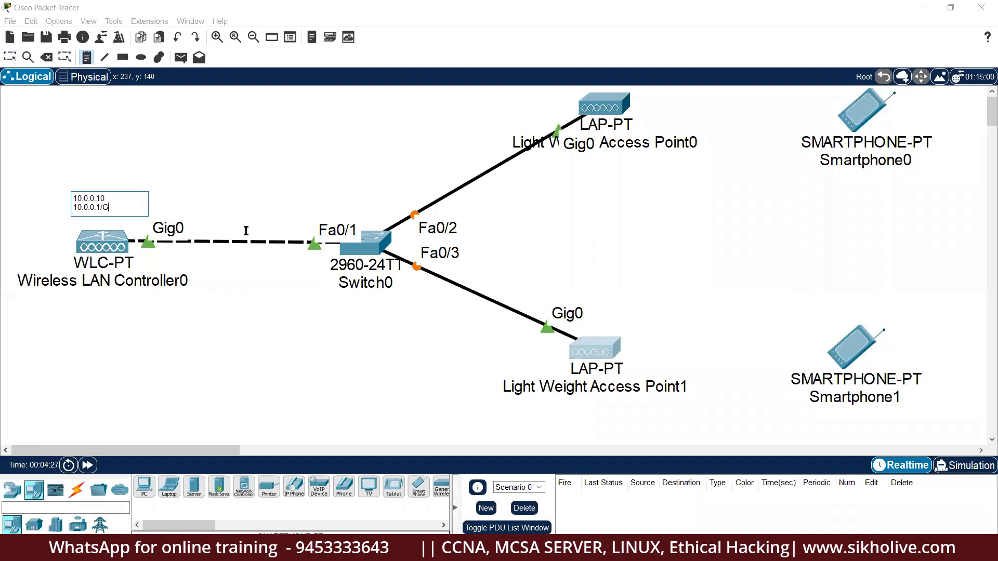
pyautogui.write('10.0.0.1/GW')
pyautogui.press('Return')
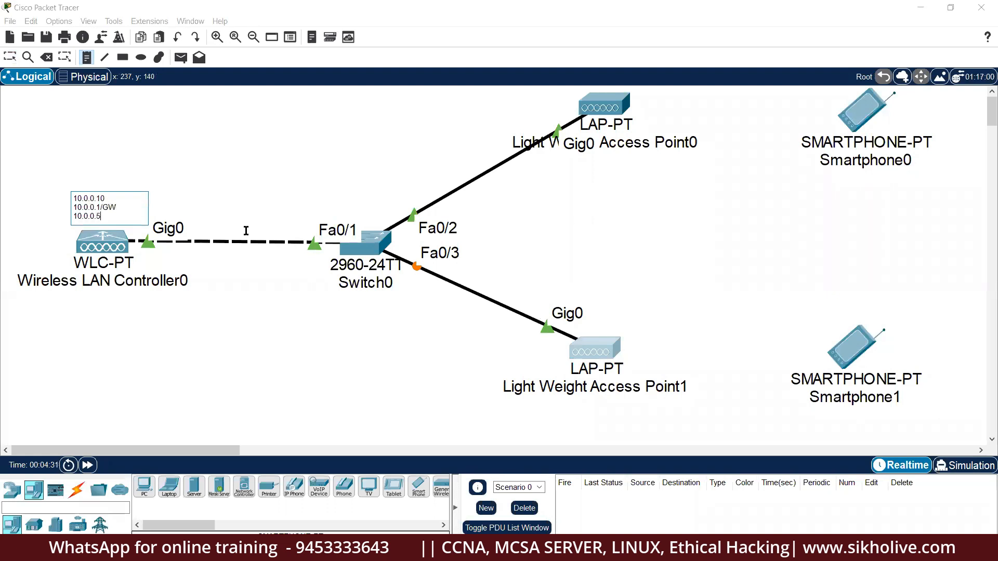
pyautogui.write('10.0.0.5')
pyautogui.press('Return')
pyautogui.click(10, 56)
pyautogui.moveTo(106, 221); pyautogui.dragTo(72, 136)
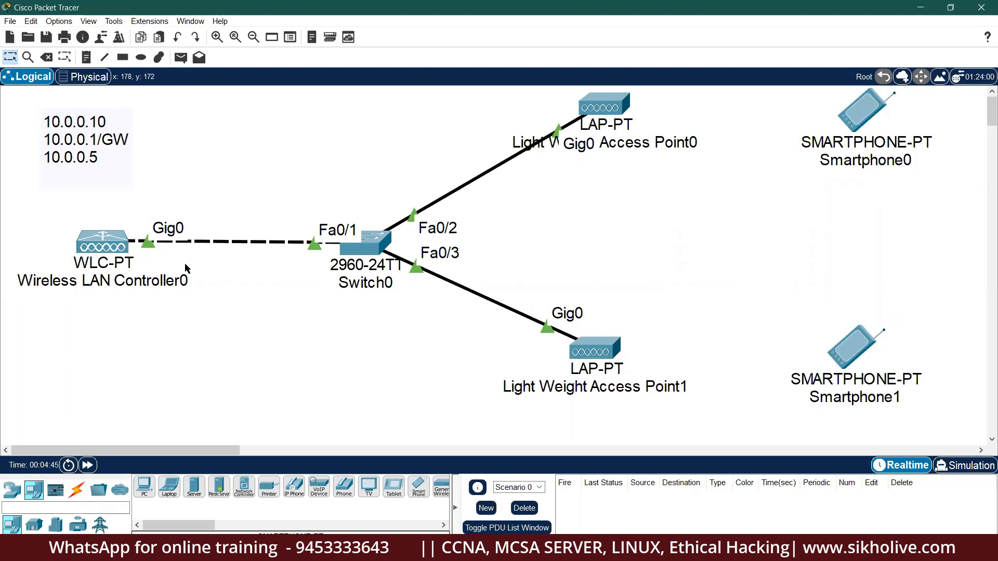
# Rename Light Weight Access Point0 to AP1 in Config > Settings.
pyautogui.click(608, 100)
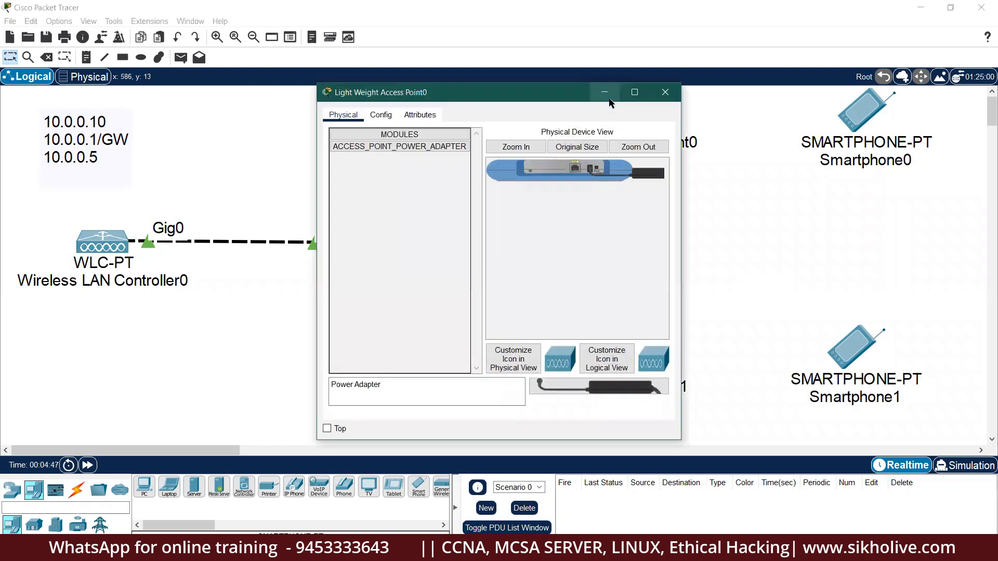
pyautogui.click(381, 115)
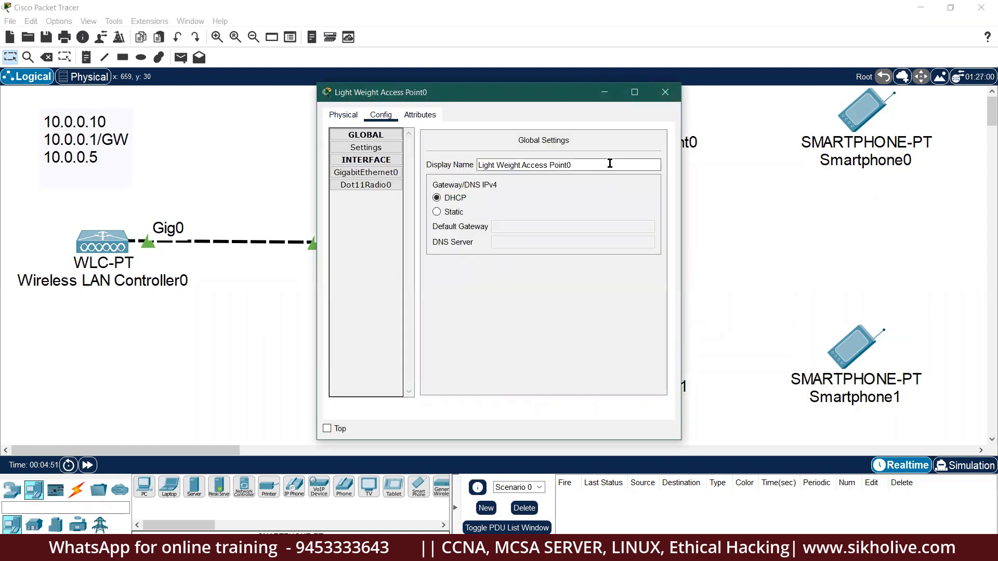
pyautogui.moveTo(608, 164); pyautogui.dragTo(477, 165)
pyautogui.write('AP1')
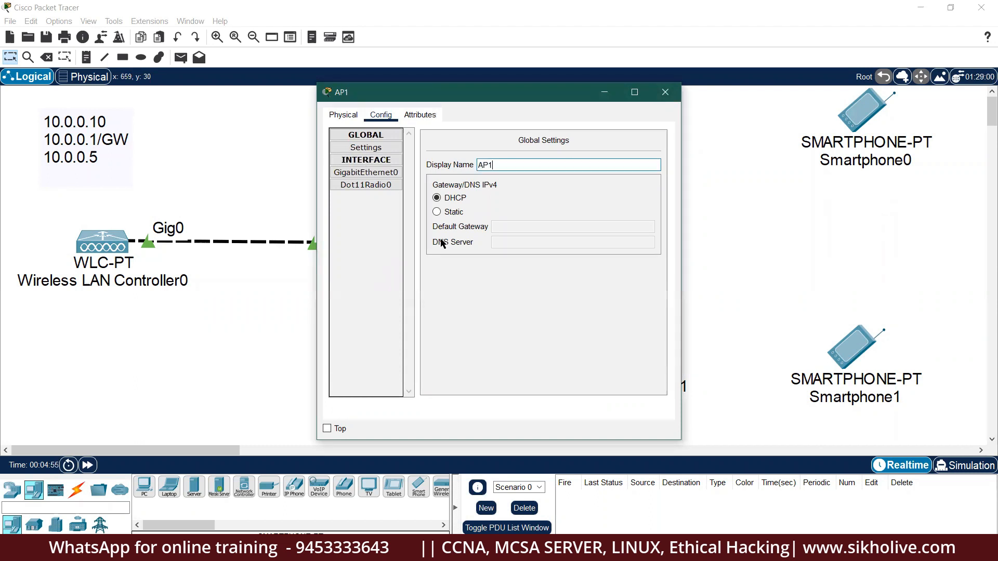
pyautogui.click(450, 202)
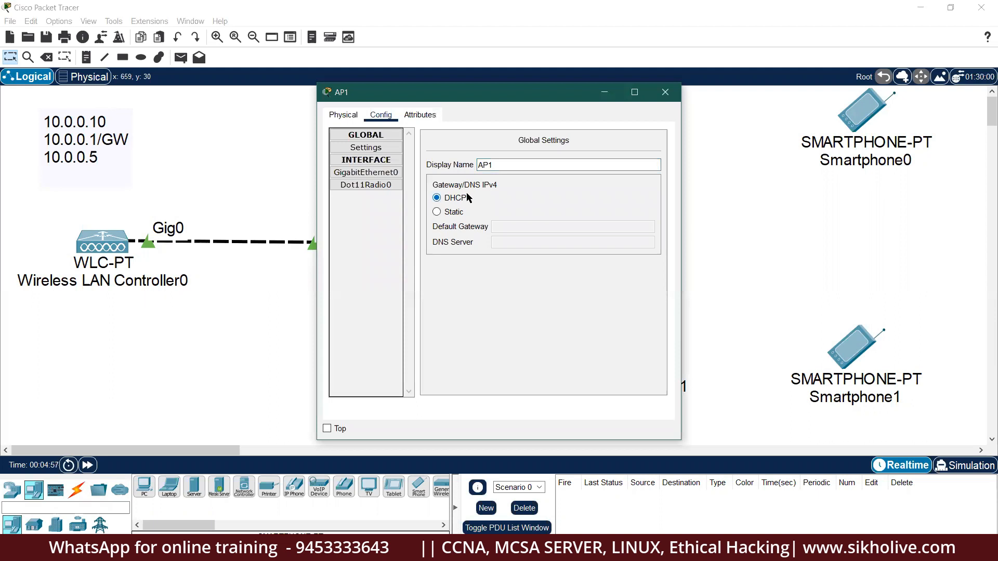
pyautogui.click(664, 92)
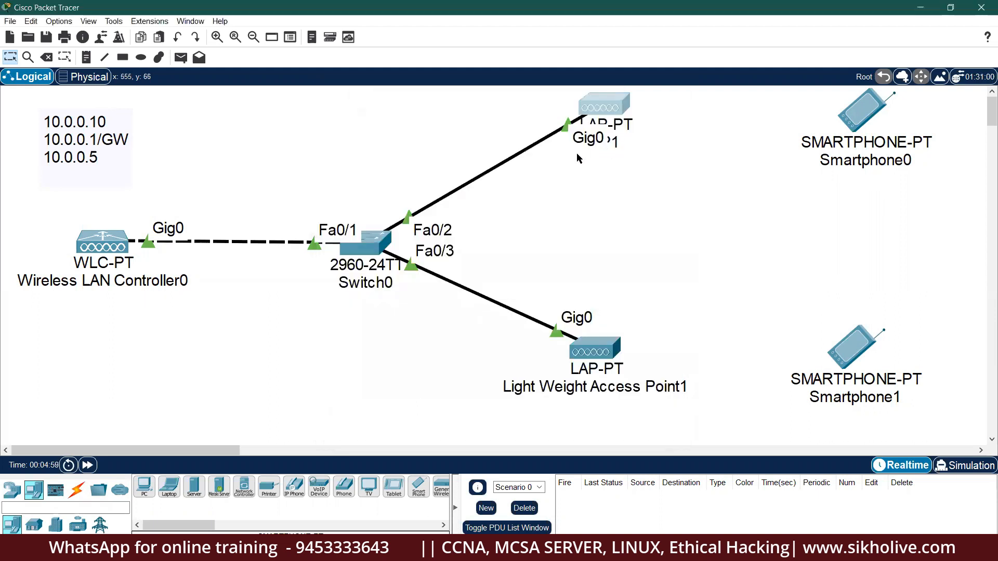
pyautogui.moveTo(607, 114)
pyautogui.mouseDown()
pyautogui.moveTo(610, 123)
pyautogui.moveTo(637, 106)
pyautogui.moveTo(658, 169)
pyautogui.moveTo(612, 193)
pyautogui.moveTo(559, 160)
pyautogui.moveTo(546, 115)
pyautogui.moveTo(627, 113)
pyautogui.mouseUp()
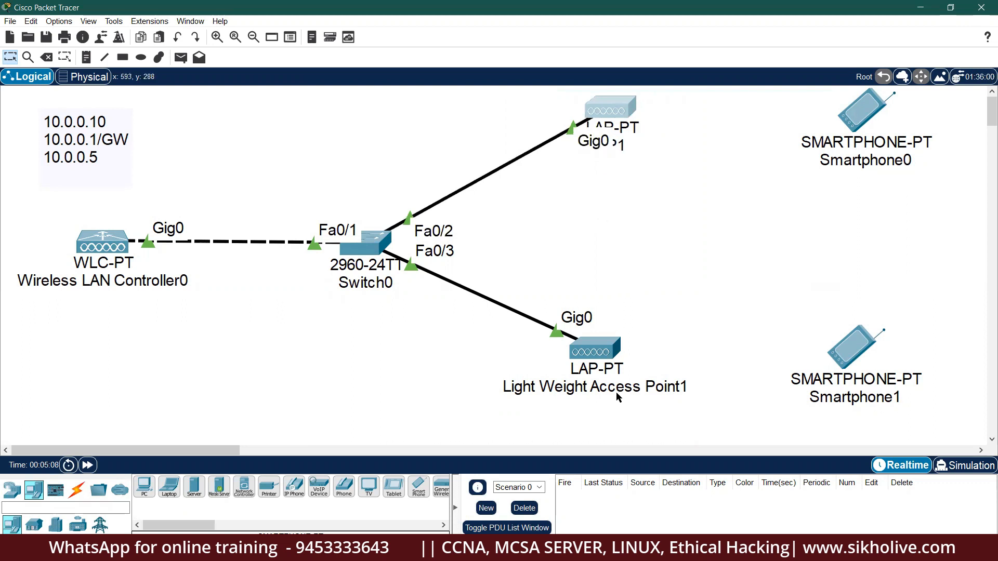
# Rename Light Weight Access Point1 to AP2.
pyautogui.click(602, 355)
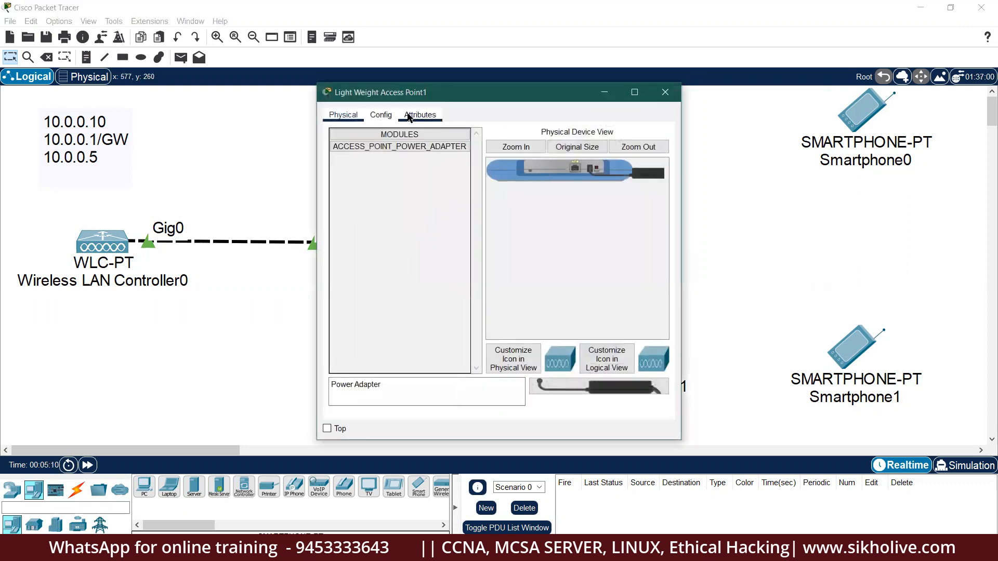
pyautogui.click(381, 115)
pyautogui.moveTo(592, 165); pyautogui.dragTo(353, 172)
pyautogui.write('AP2')
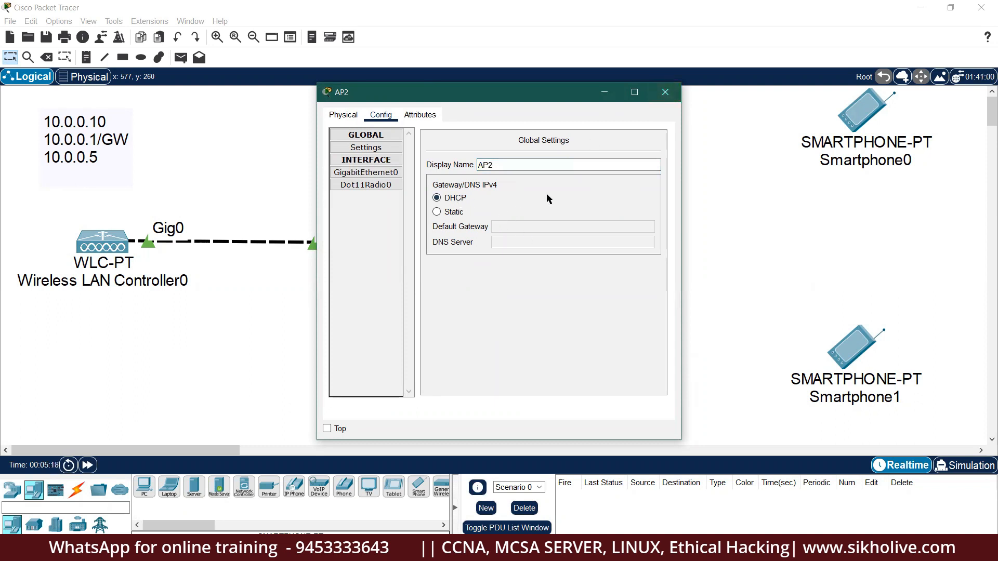
pyautogui.click(665, 93)
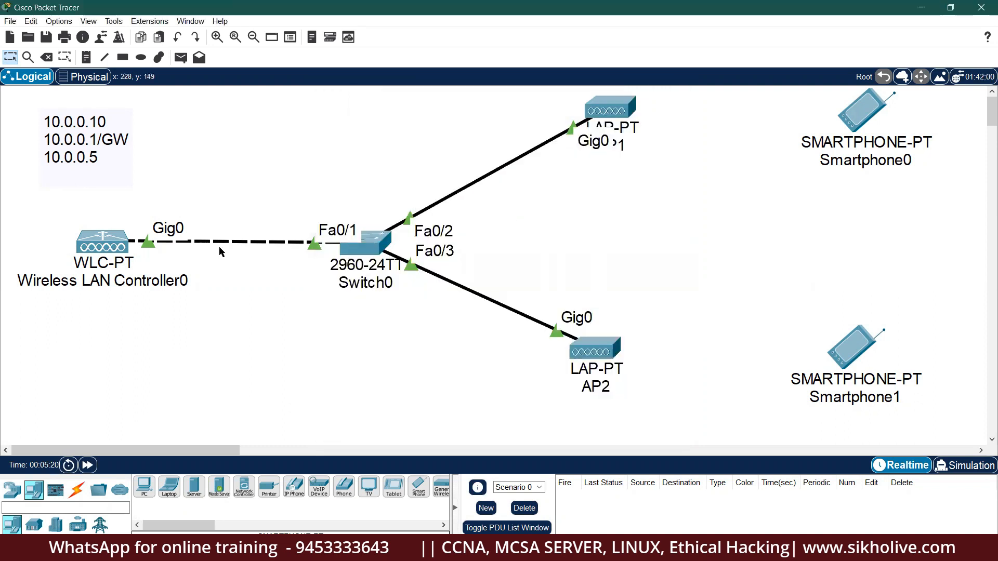
# Set the controller's management IP 10.0.0.10/255.0.0.0, gateway 10.0.0.1, DNS 10.0.0.5.
pyautogui.click(120, 248)
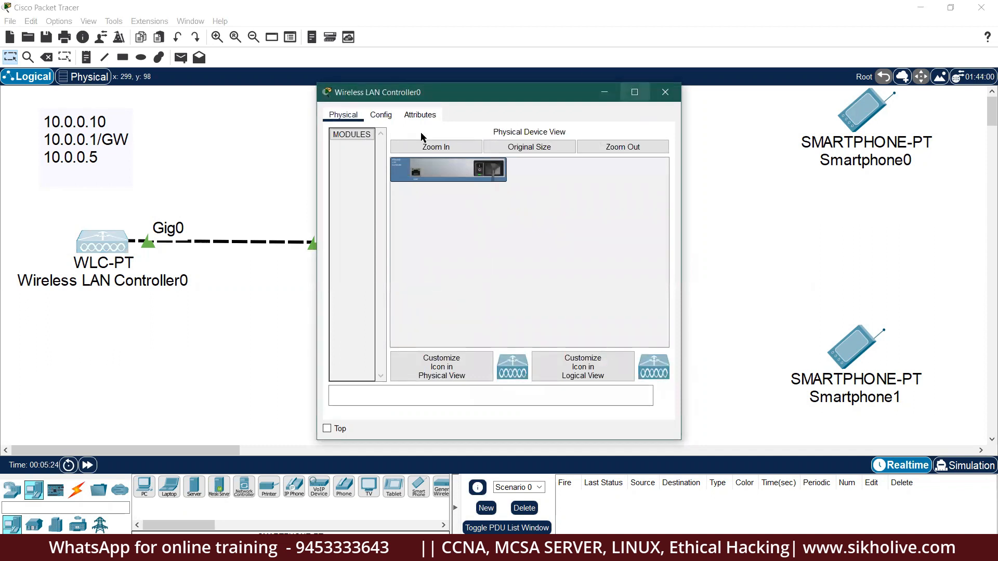
pyautogui.click(388, 118)
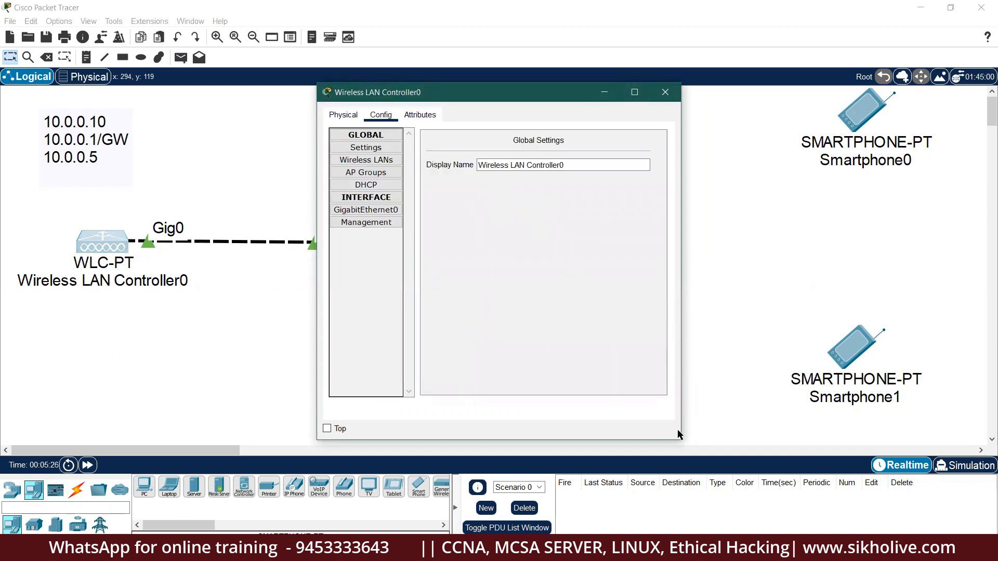
pyautogui.moveTo(679, 442); pyautogui.dragTo(933, 534)
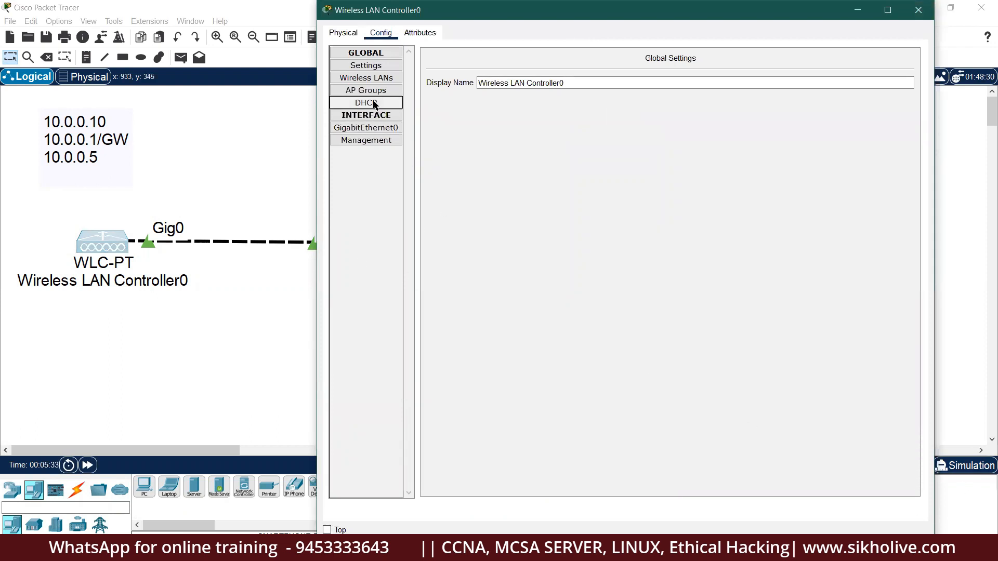
pyautogui.click(376, 142)
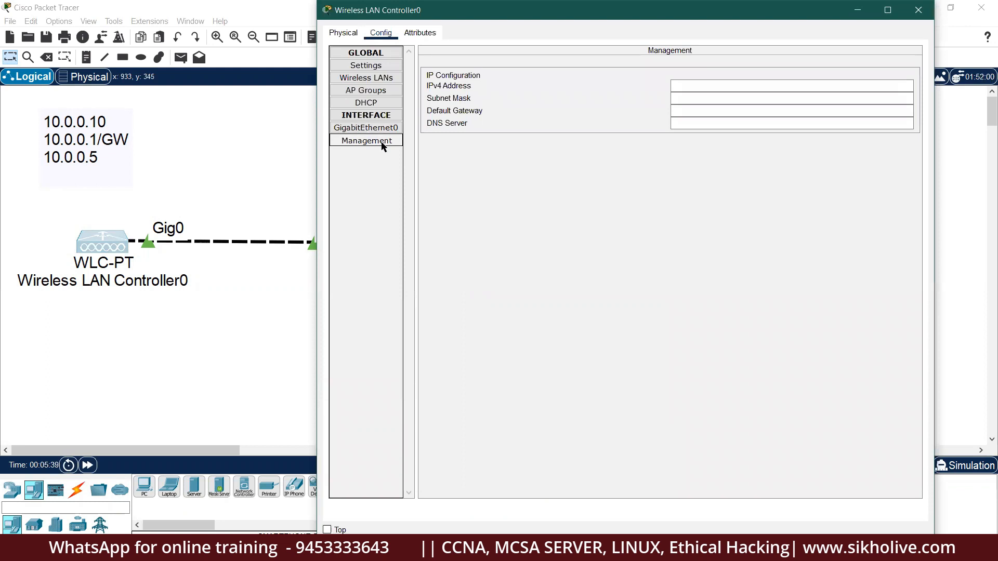
pyautogui.click(686, 86)
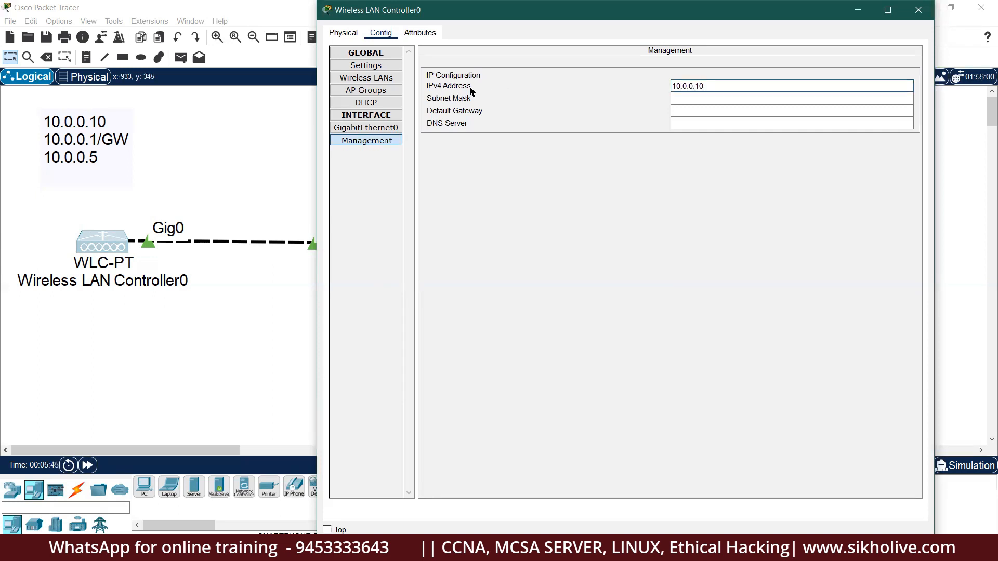
pyautogui.click(686, 99)
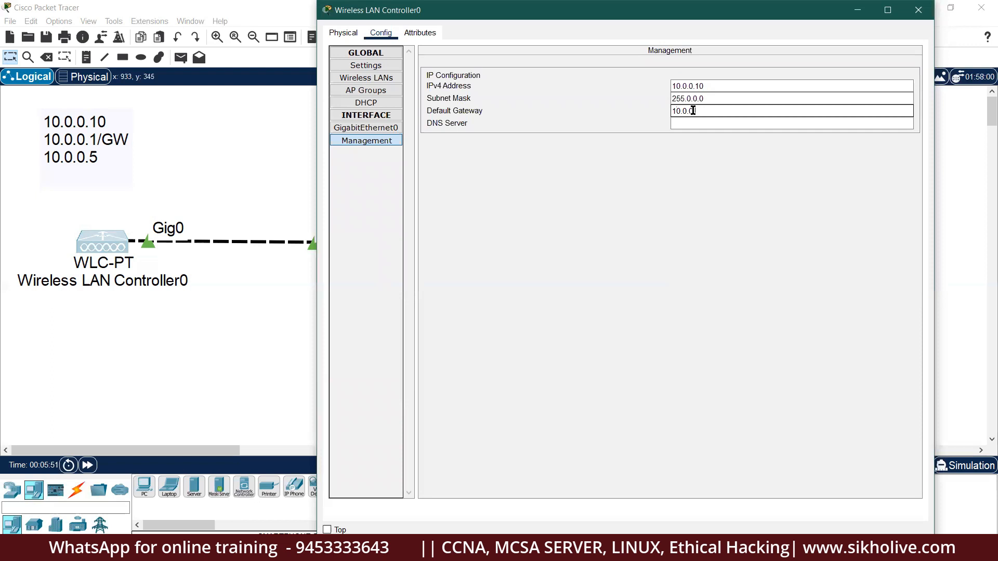
pyautogui.click(686, 125)
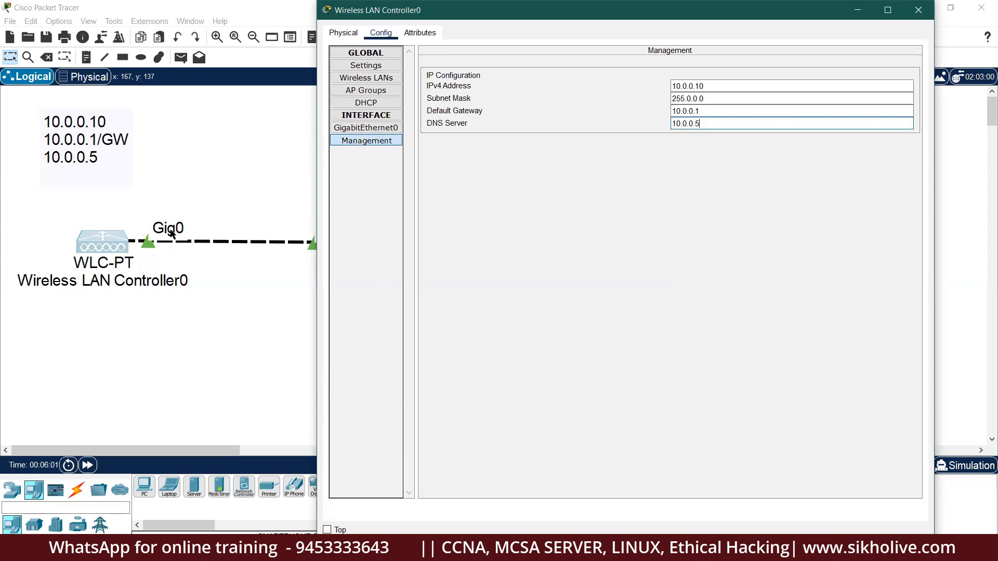
# Turn the controller's GigabitEthernet0 port off and back on, then select its display name.
pyautogui.click(370, 130)
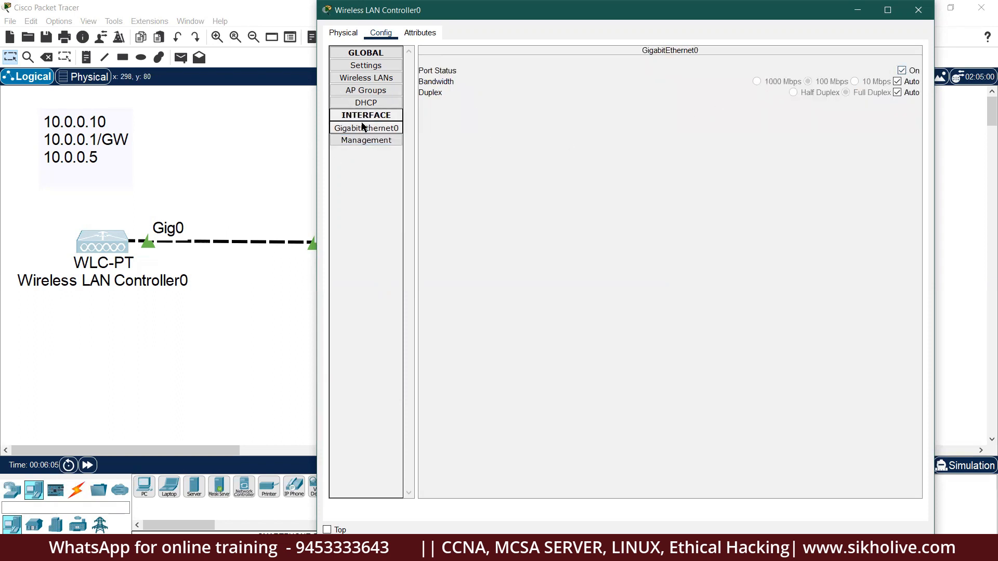
pyautogui.click(366, 140)
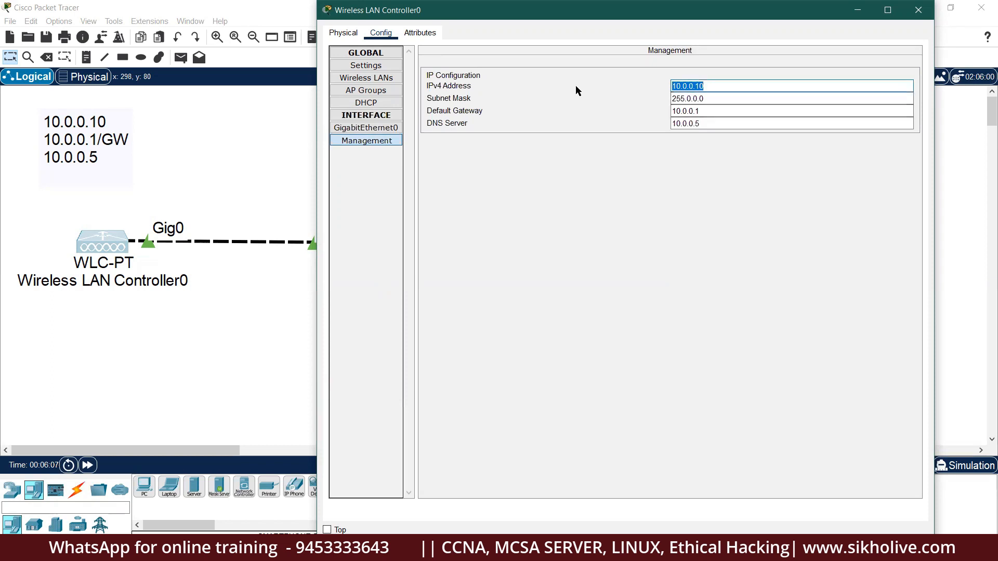
pyautogui.click(384, 130)
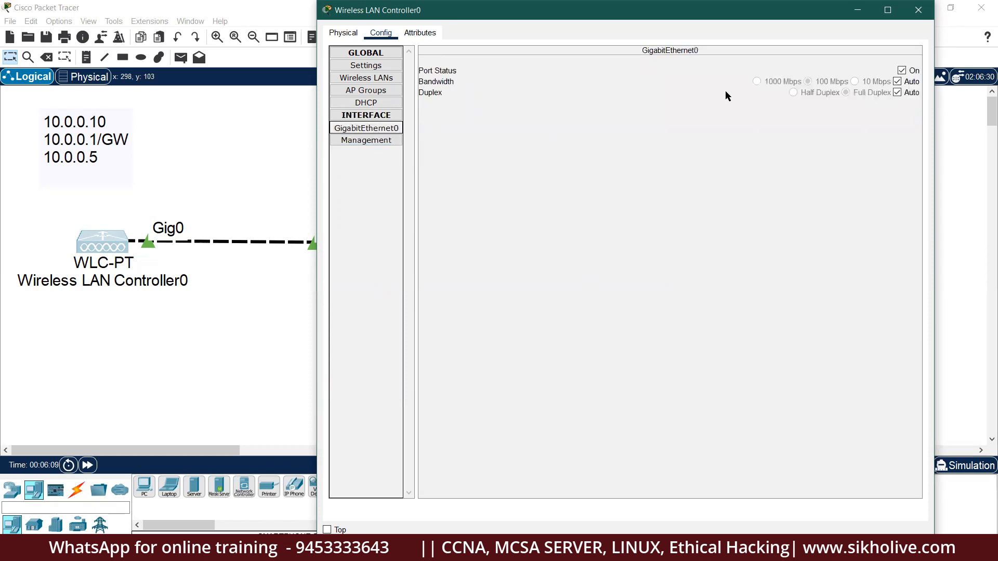
pyautogui.click(901, 70)
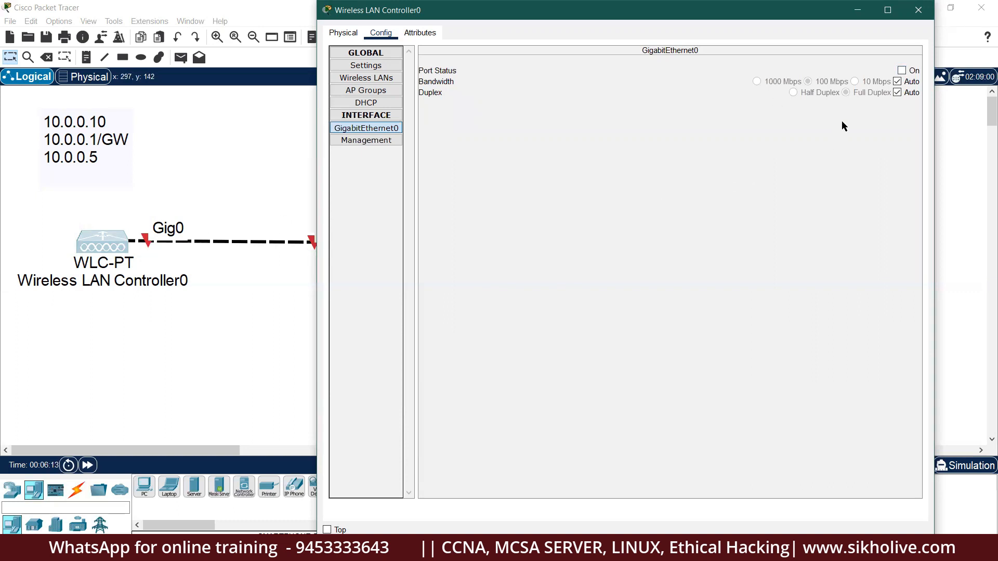
pyautogui.click(902, 70)
pyautogui.click(376, 68)
pyautogui.tripleClick(583, 87)
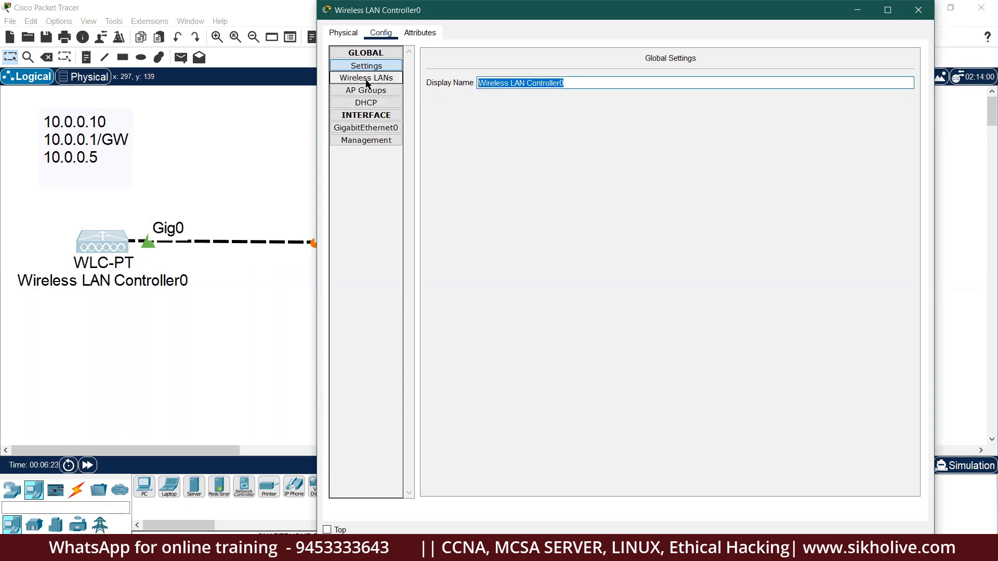
# Name DHCP pool1 with default gateway 10.0.0.1 and DNS server 10.0.0.5.
pyautogui.click(366, 78)
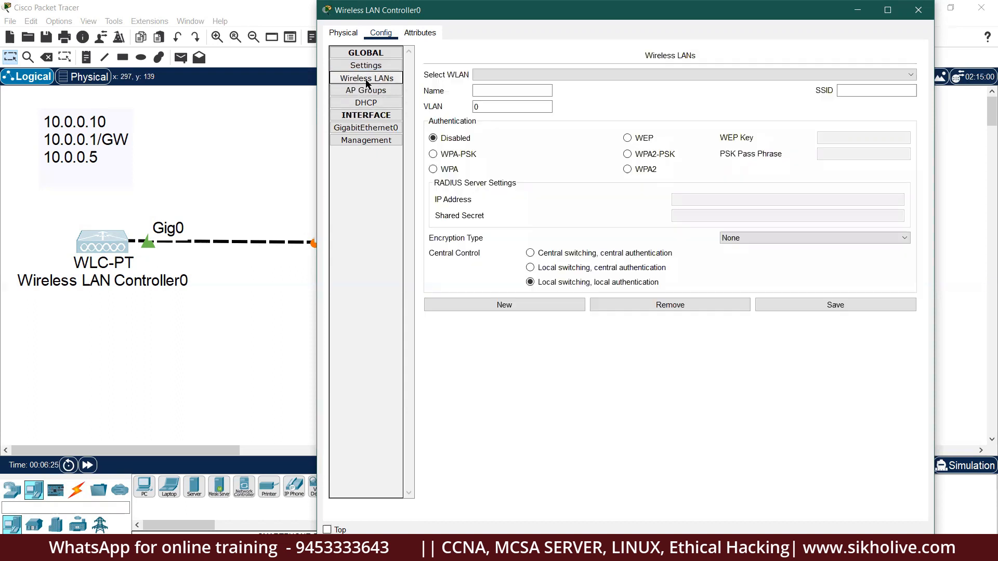
pyautogui.click(488, 92)
pyautogui.click(365, 102)
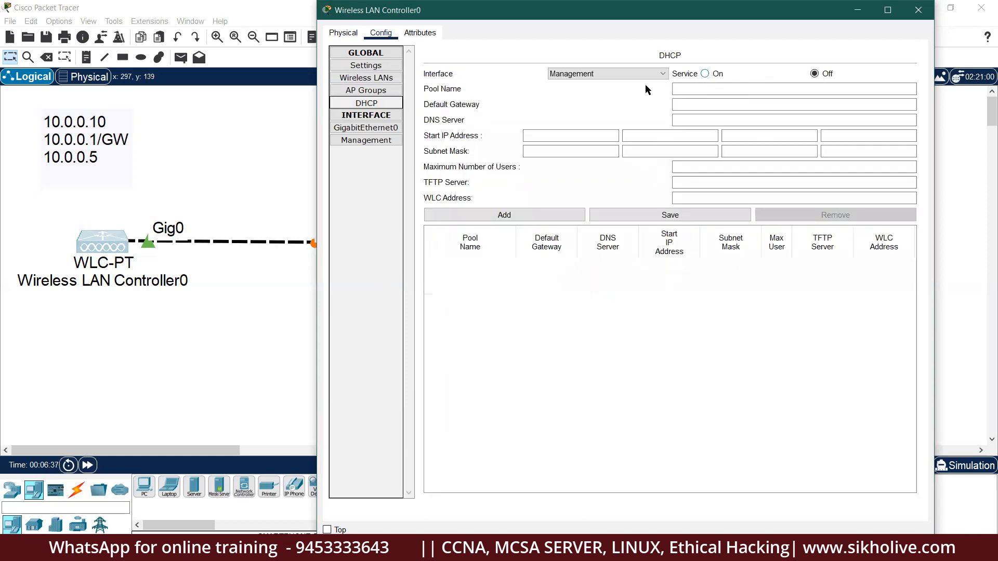
pyautogui.click(693, 89)
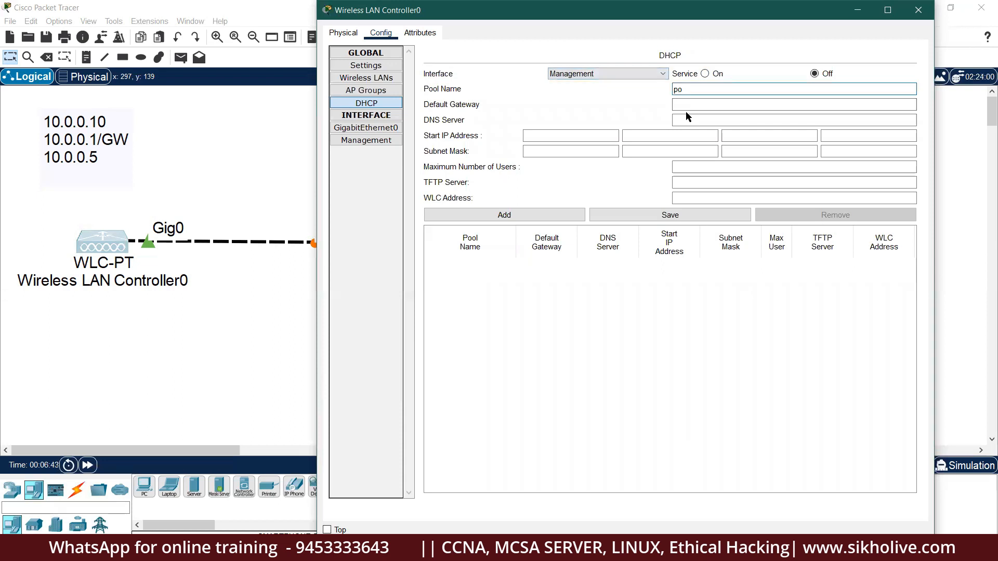
pyautogui.click(683, 105)
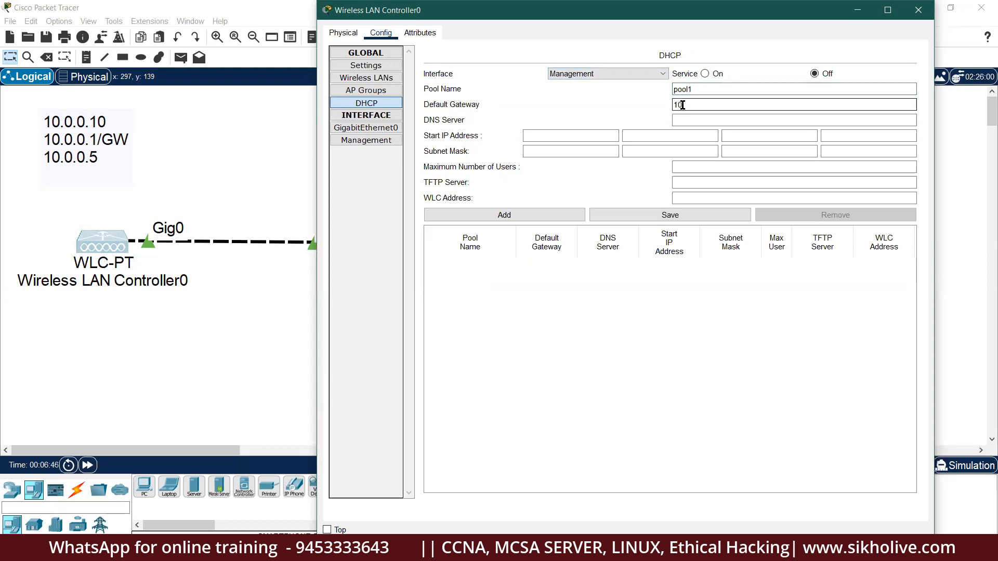
pyautogui.click(720, 118)
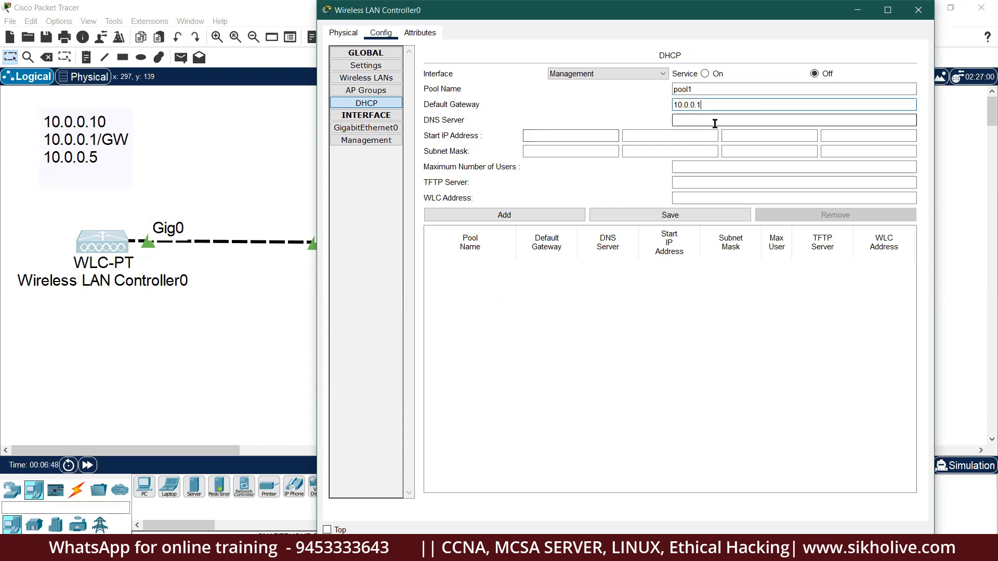
pyautogui.write('10.0.0.5')
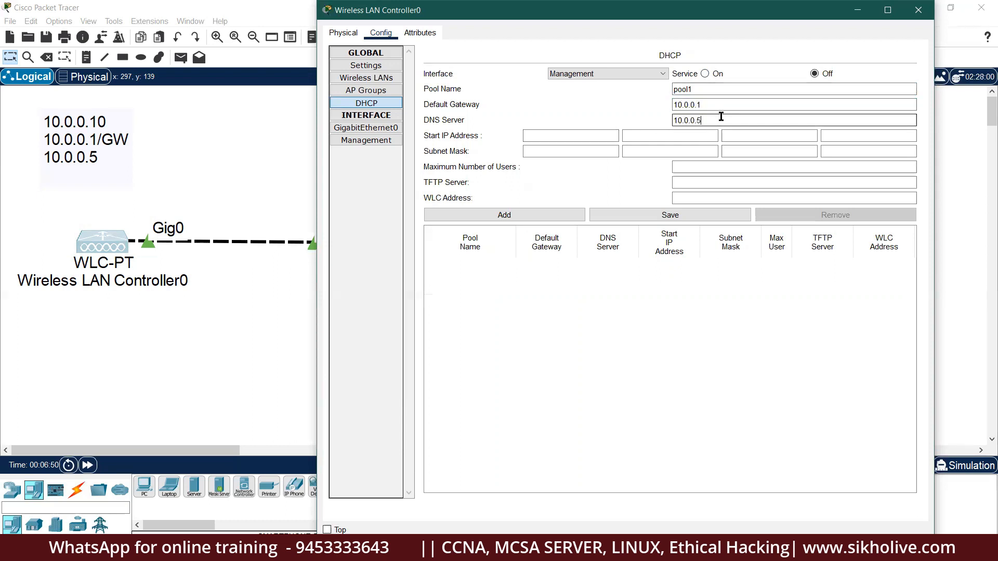
# Give pool1 start IP 10.0.0.100, mask 255.0.0.0, 20 users and WLC address 10.0.0.10.
pyautogui.click(571, 137)
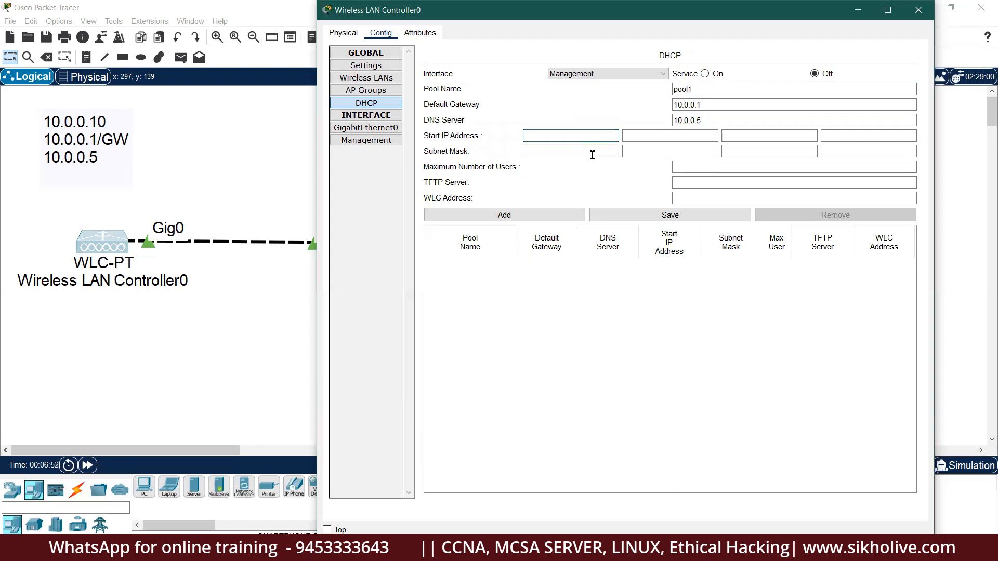
pyautogui.write('10.0.0.100')
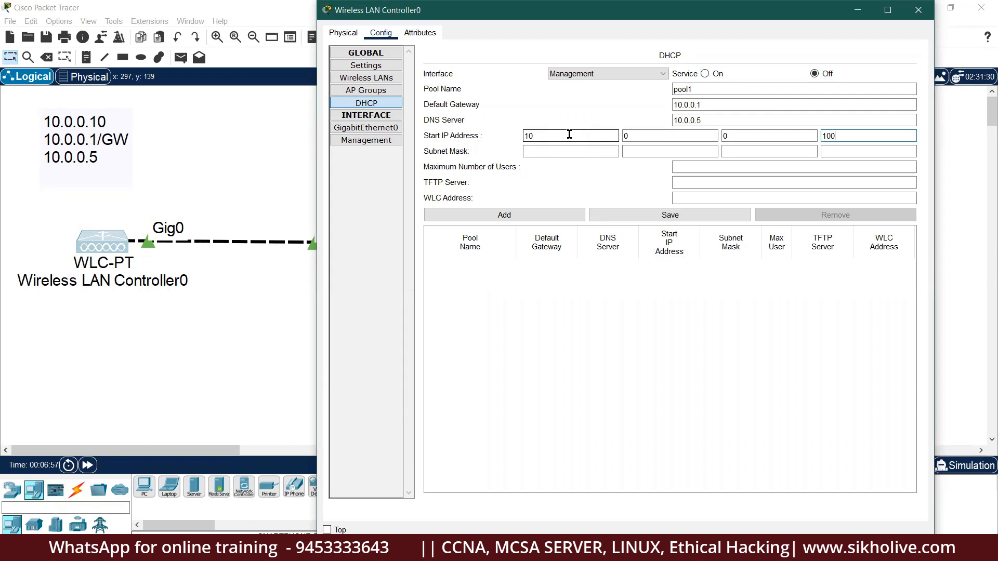
pyautogui.press('Tab')
pyautogui.write('255.0.0.0')
pyautogui.press('Tab')
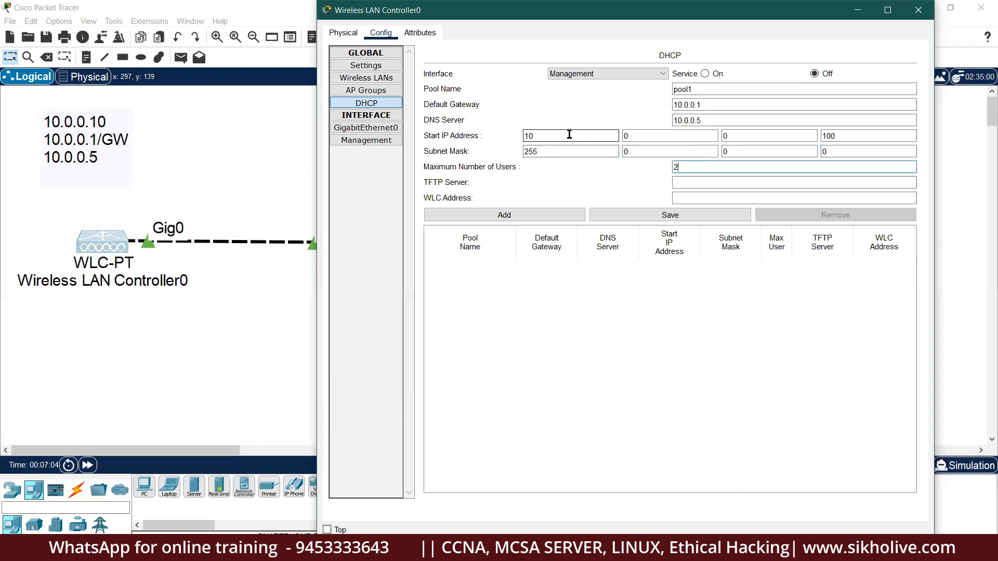
pyautogui.press('Tab')
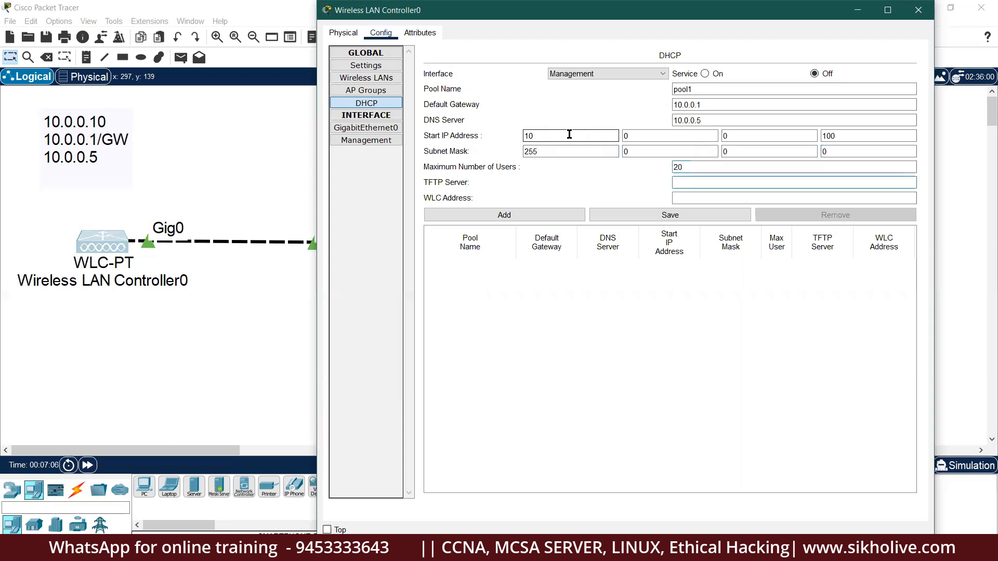
pyautogui.write('10.0.0.10')
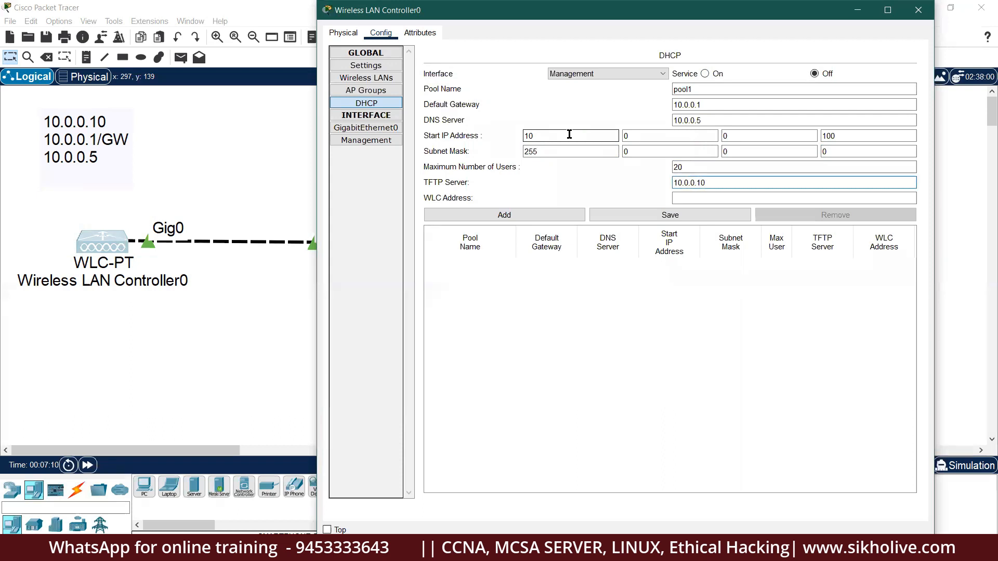
pyautogui.press('BackSpace')
pyautogui.press('BackSpace')
pyautogui.press('BackSpace')
pyautogui.press('BackSpace')
pyautogui.press('BackSpace')
pyautogui.press('BackSpace')
pyautogui.press('BackSpace')
pyautogui.press('Tab')
pyautogui.write('10.0.0.')
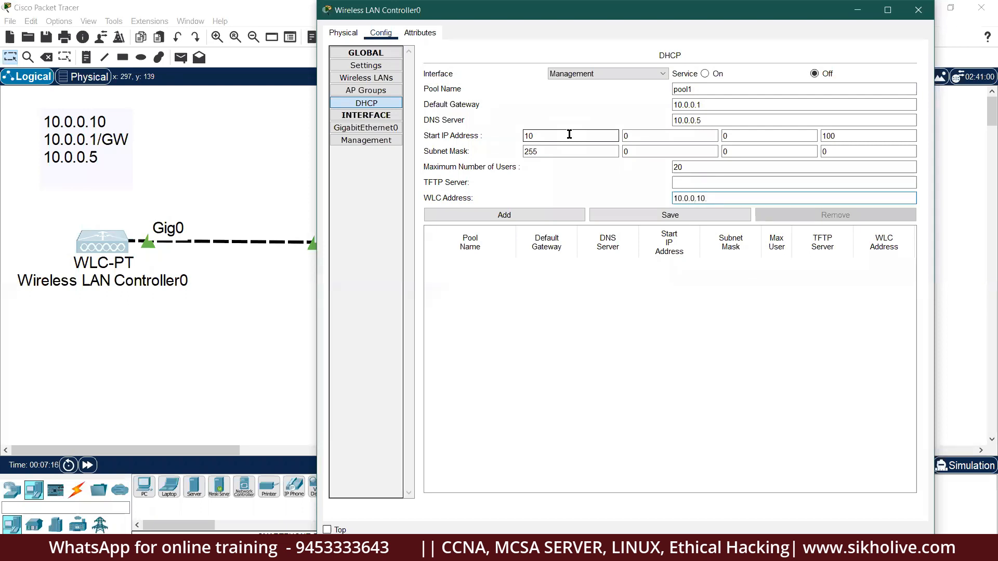
# Add and save pool1, turn the DHCP service on, and close the controller window.
pyautogui.click(517, 215)
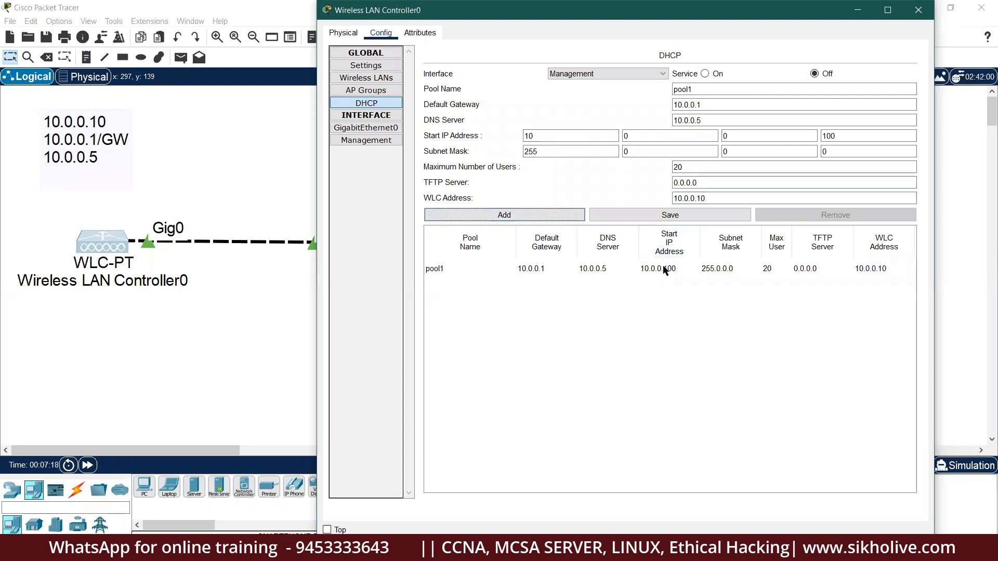
pyautogui.click(671, 218)
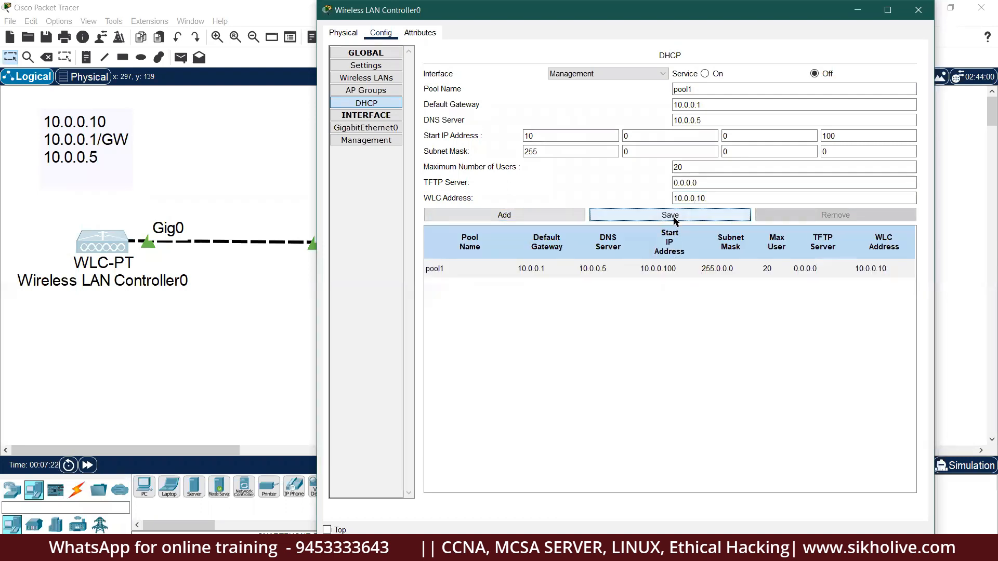
pyautogui.click(704, 74)
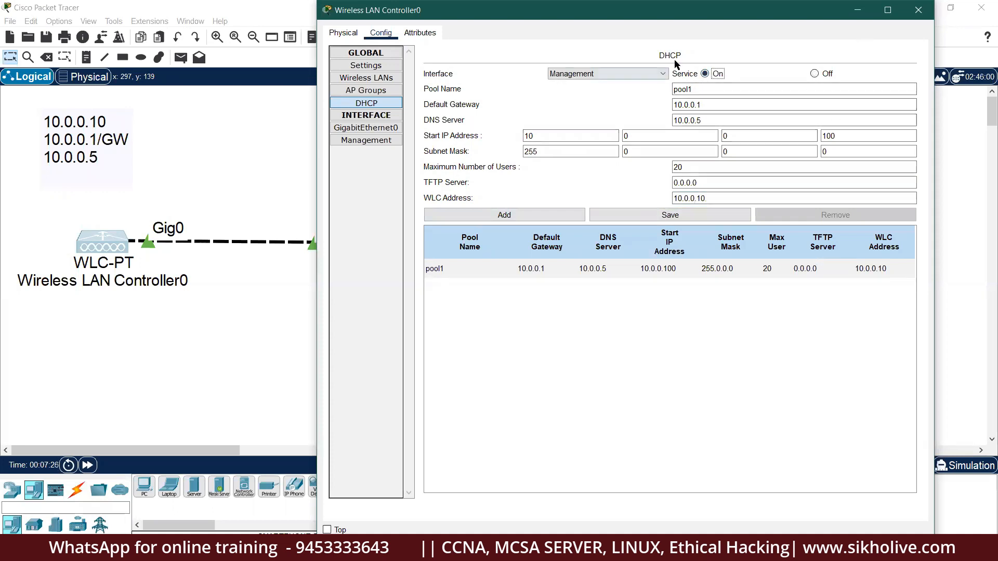
pyautogui.click(925, 14)
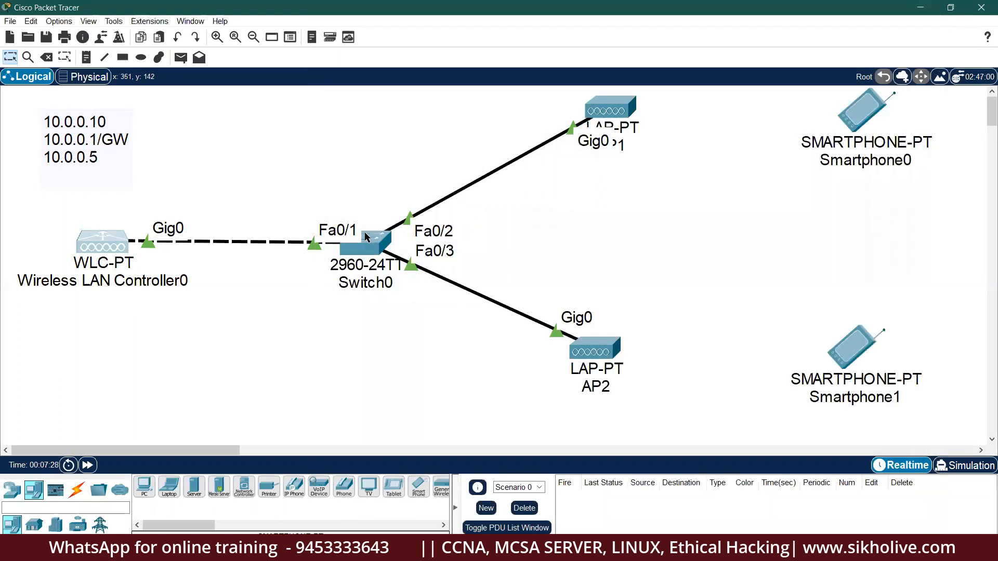
pyautogui.click(601, 110)
pyautogui.click(446, 212)
pyautogui.click(444, 198)
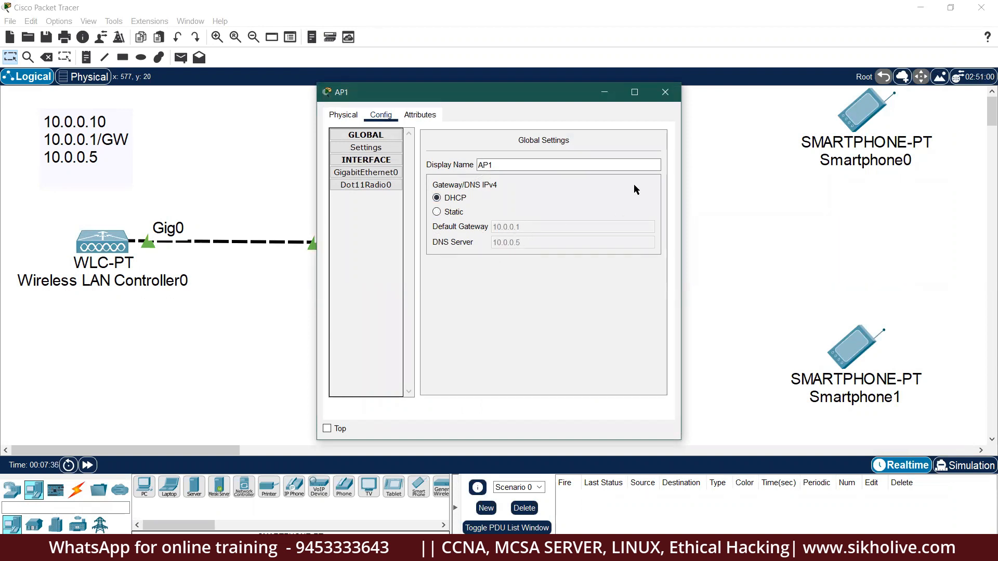
pyautogui.click(666, 92)
pyautogui.click(583, 345)
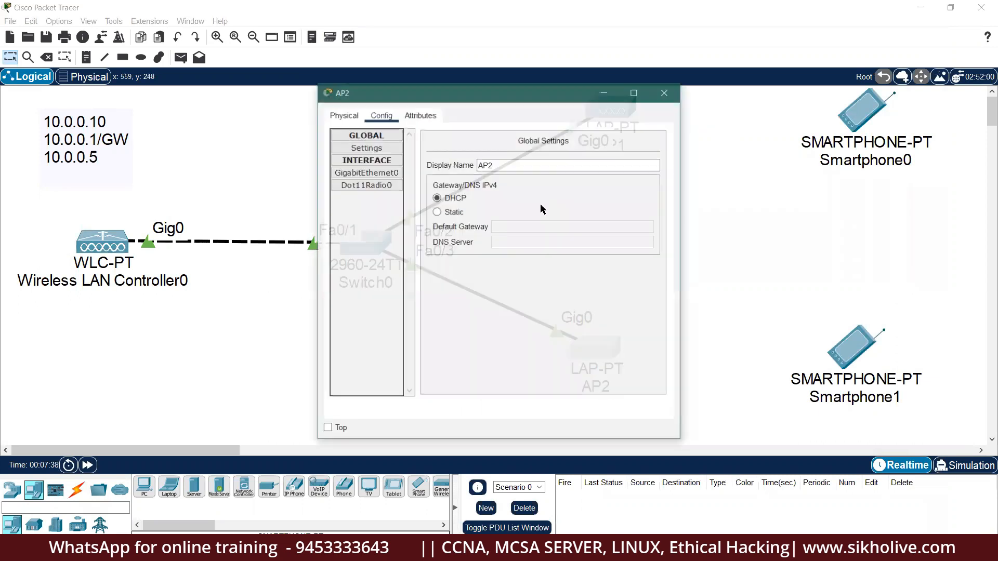
pyautogui.click(450, 211)
pyautogui.click(453, 198)
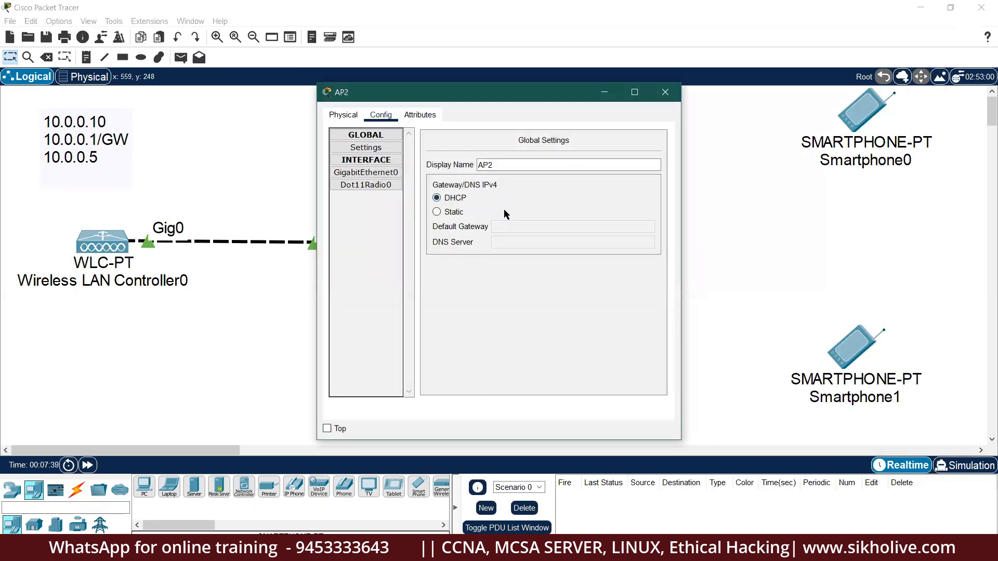
pyautogui.click(665, 93)
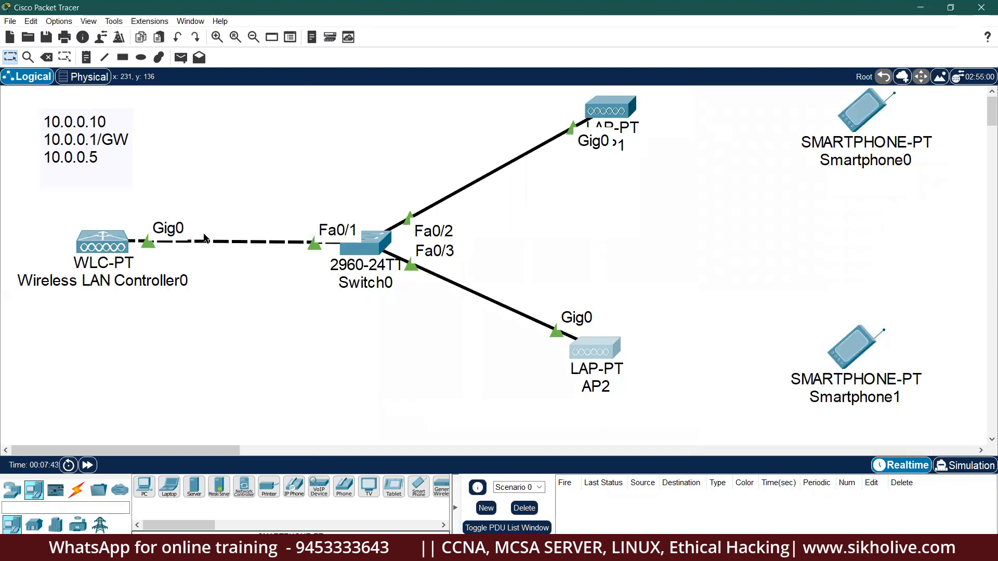
pyautogui.click(110, 245)
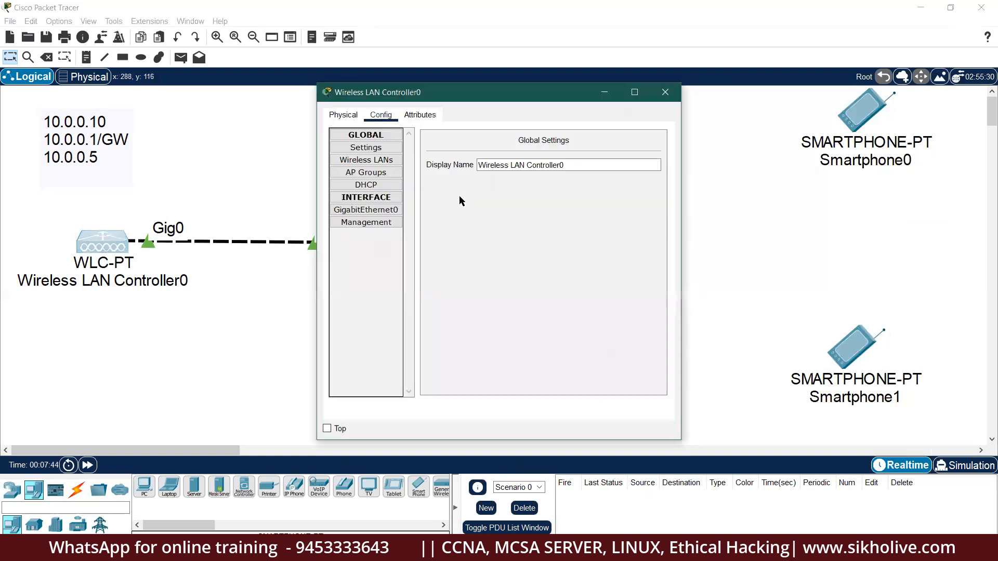
pyautogui.click(368, 185)
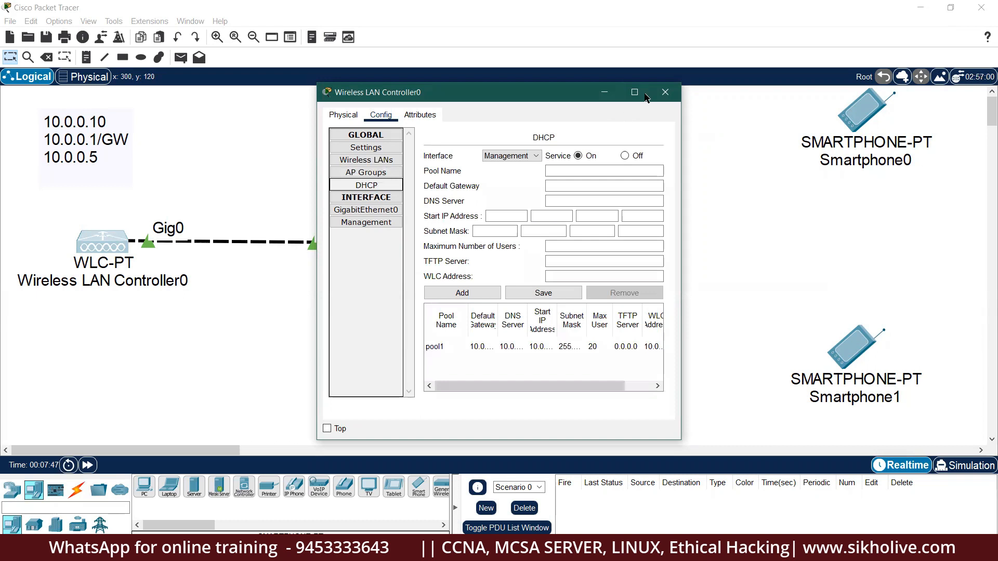
pyautogui.click(635, 93)
pyautogui.click(49, 86)
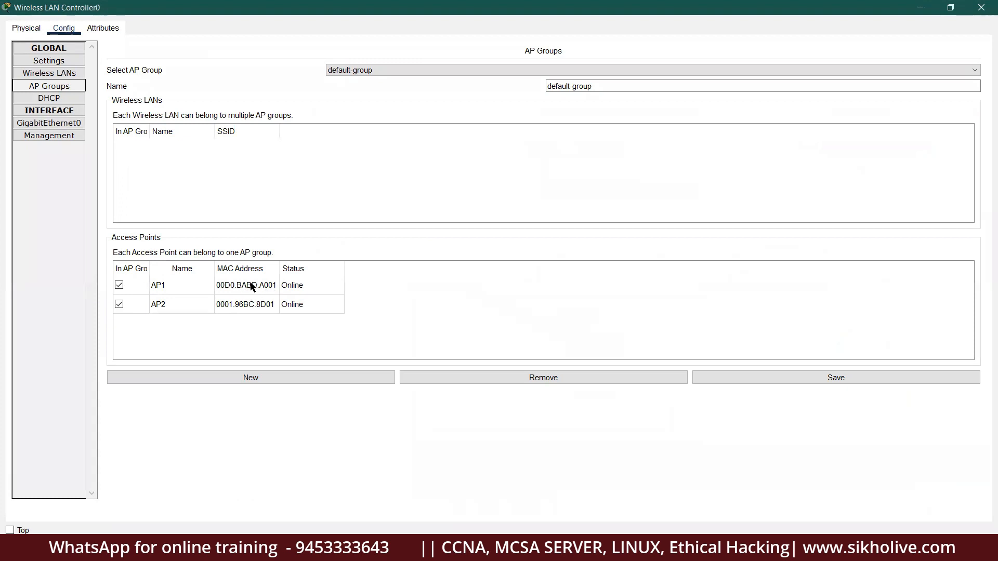
pyautogui.click(981, 7)
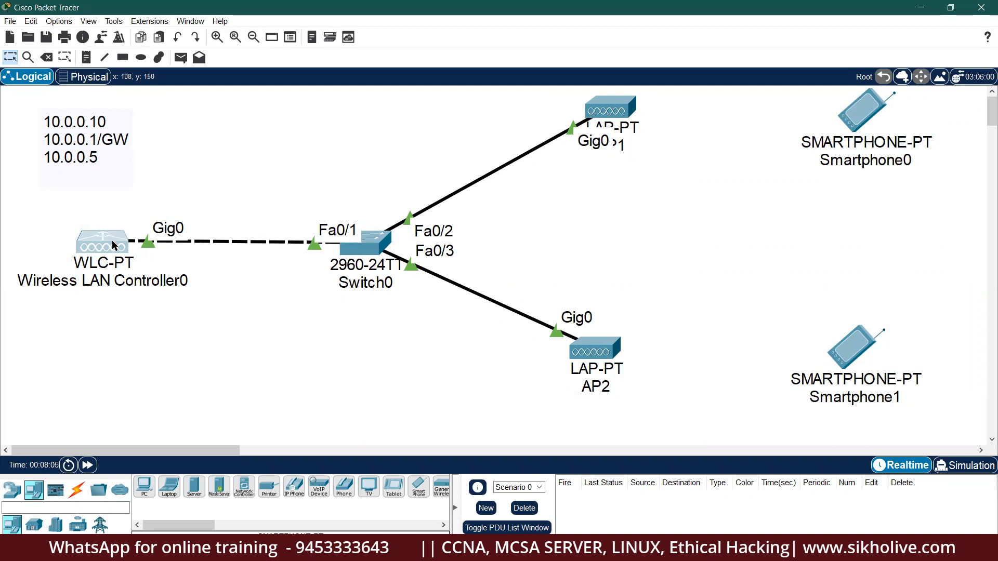
# In Wireless LAN Controller0's Wireless LANs settings, enter AP1 as the WLAN name and SSID.
pyautogui.click(113, 245)
pyautogui.click(635, 92)
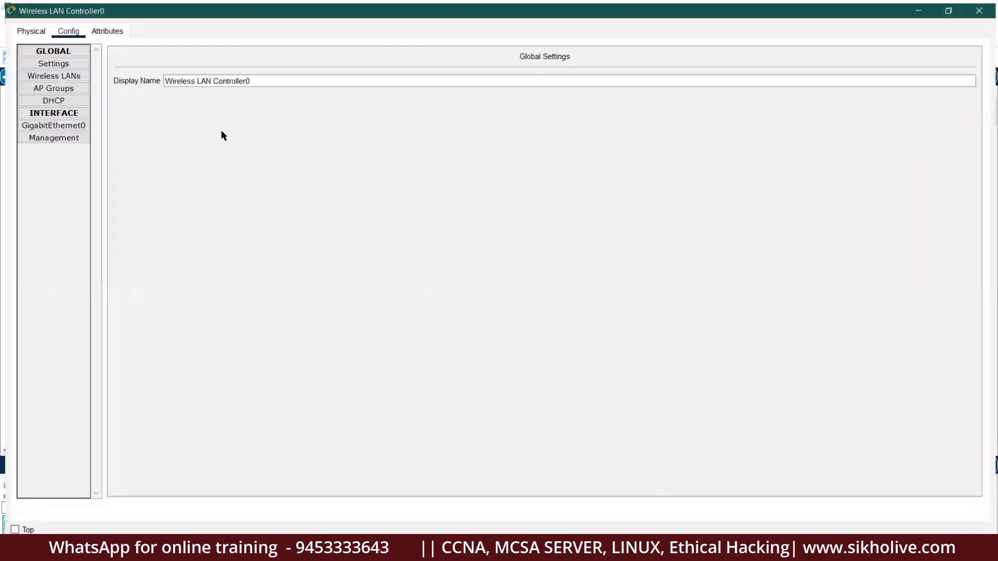
pyautogui.click(59, 74)
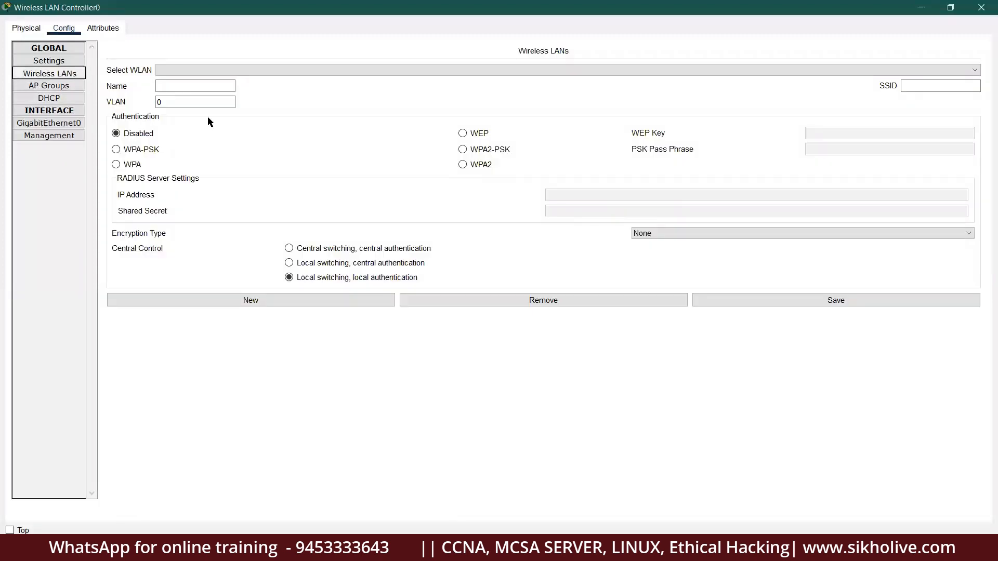
pyautogui.click(187, 85)
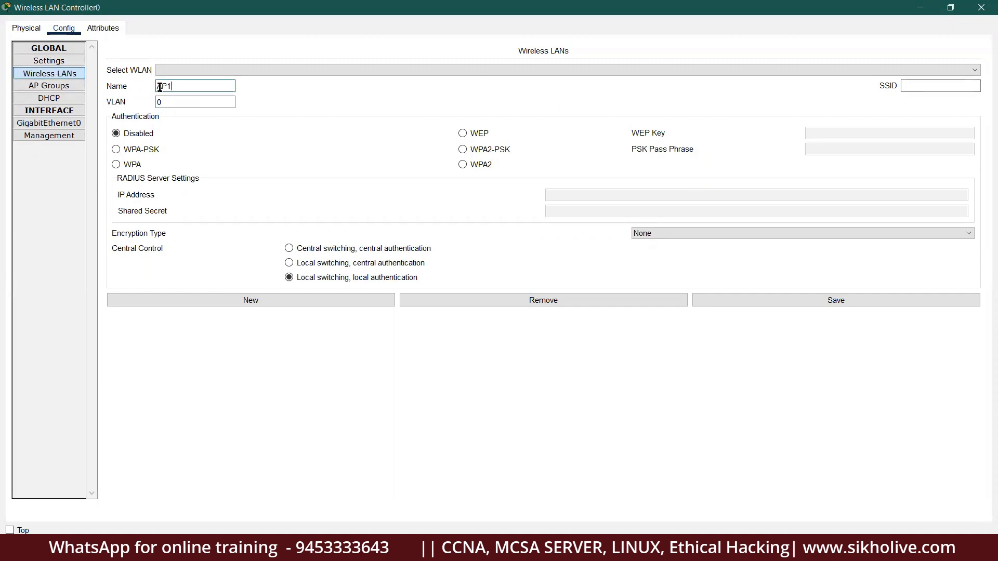
pyautogui.moveTo(185, 84); pyautogui.dragTo(136, 83)
pyautogui.hotkey('ctrl', 'c')
pyautogui.click(919, 81)
pyautogui.hotkey('ctrl', 'v')
pyautogui.hotkey('ctrl', 'a')
pyautogui.doubleClick(203, 106)
pyautogui.click(478, 167)
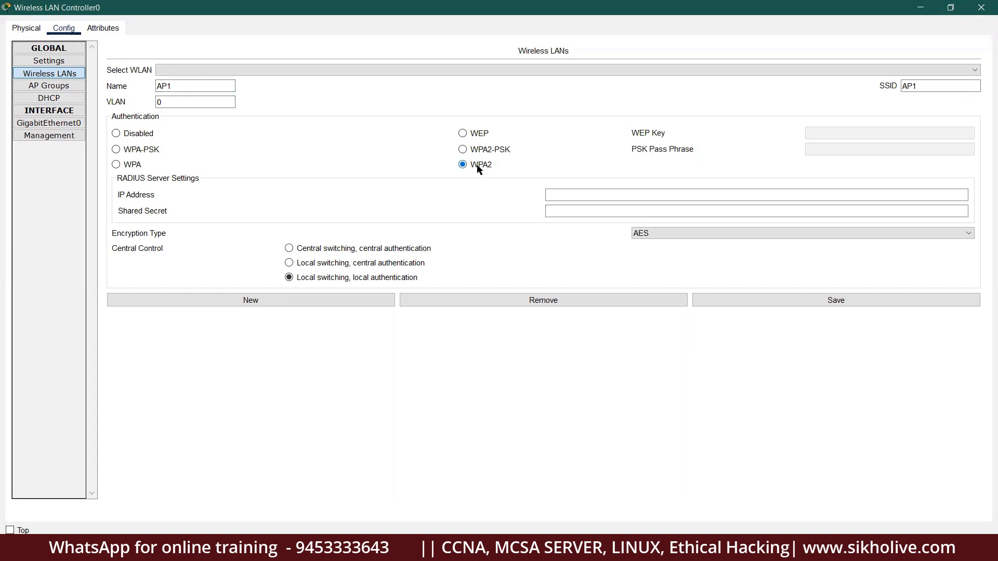
pyautogui.click(476, 135)
pyautogui.click(829, 131)
pyautogui.write('123')
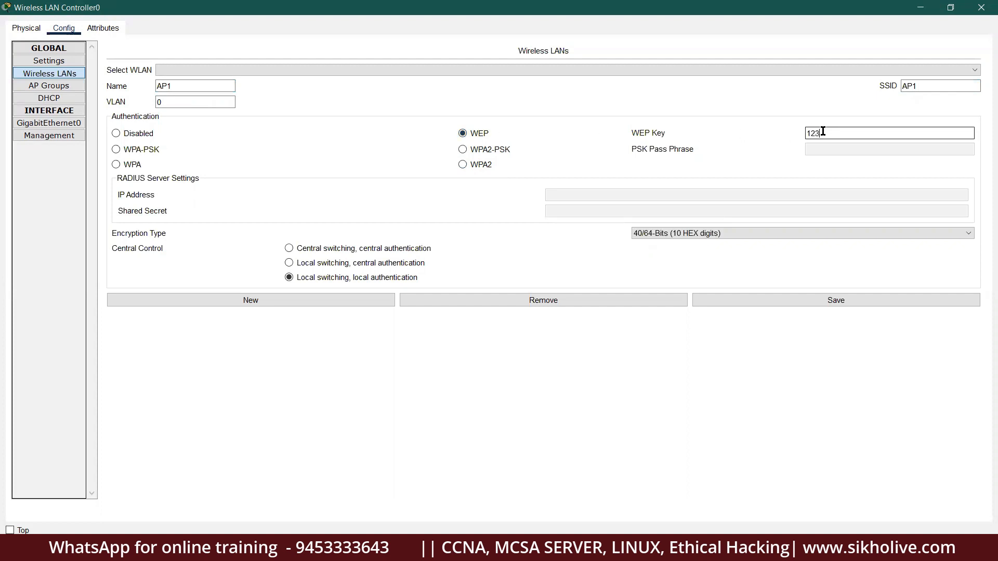
pyautogui.write('4567890')
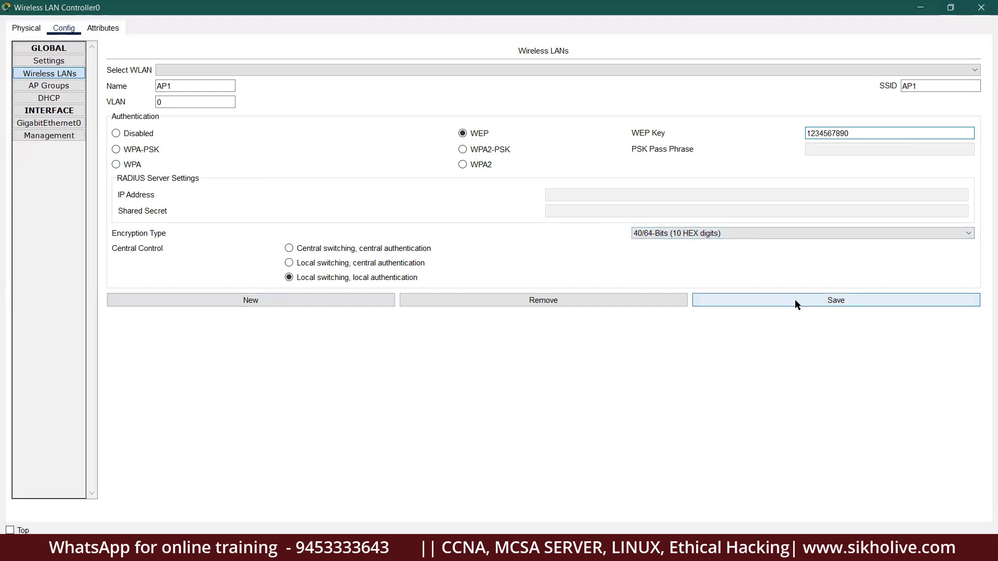
pyautogui.moveTo(924, 84); pyautogui.dragTo(886, 84)
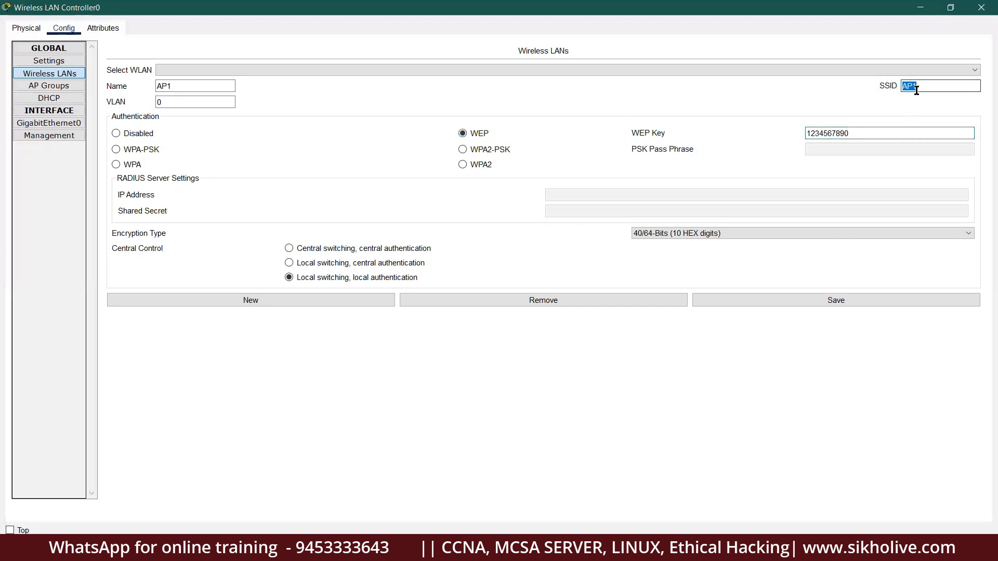
pyautogui.moveTo(852, 133); pyautogui.dragTo(750, 132)
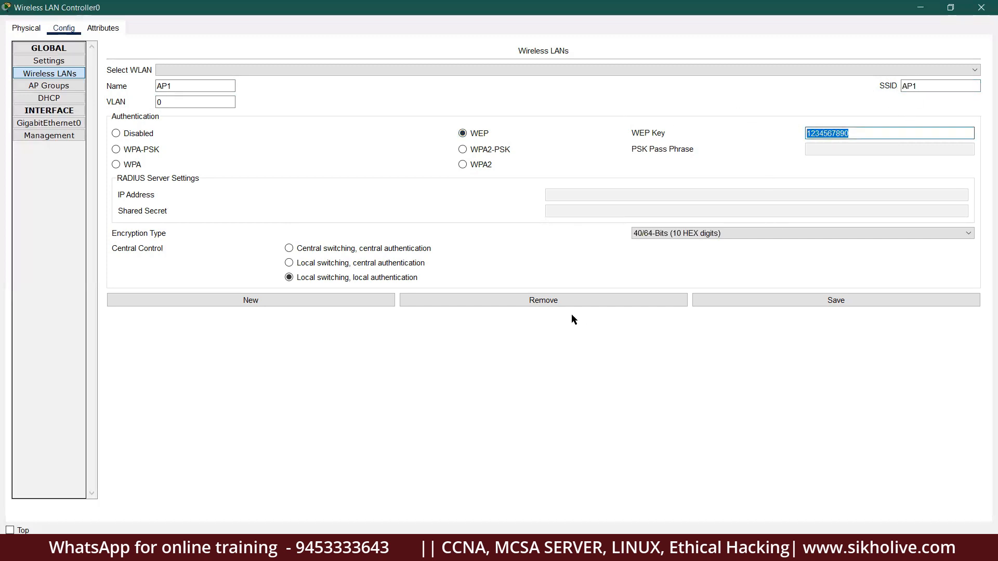
pyautogui.click(788, 301)
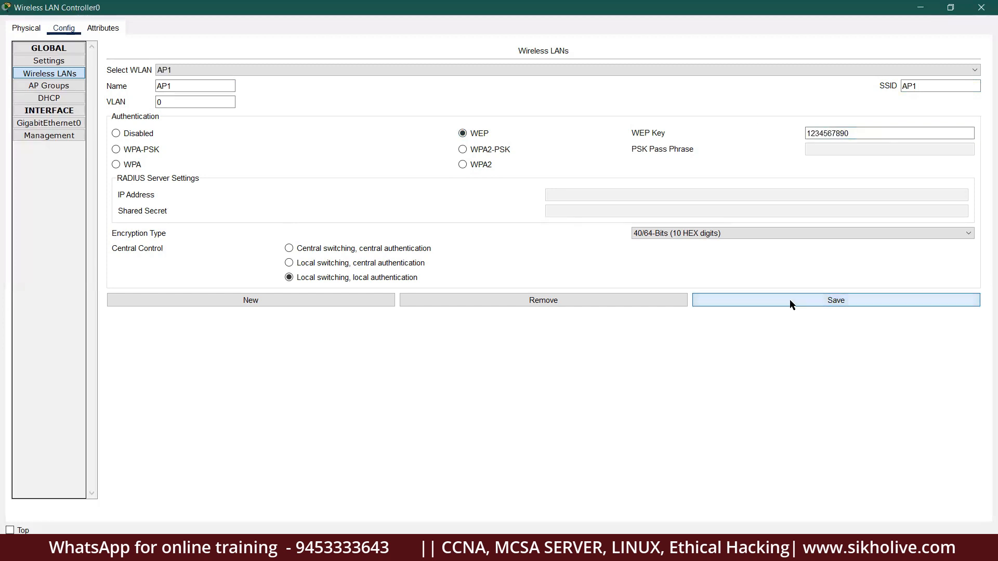
pyautogui.click(173, 66)
pyautogui.click(226, 300)
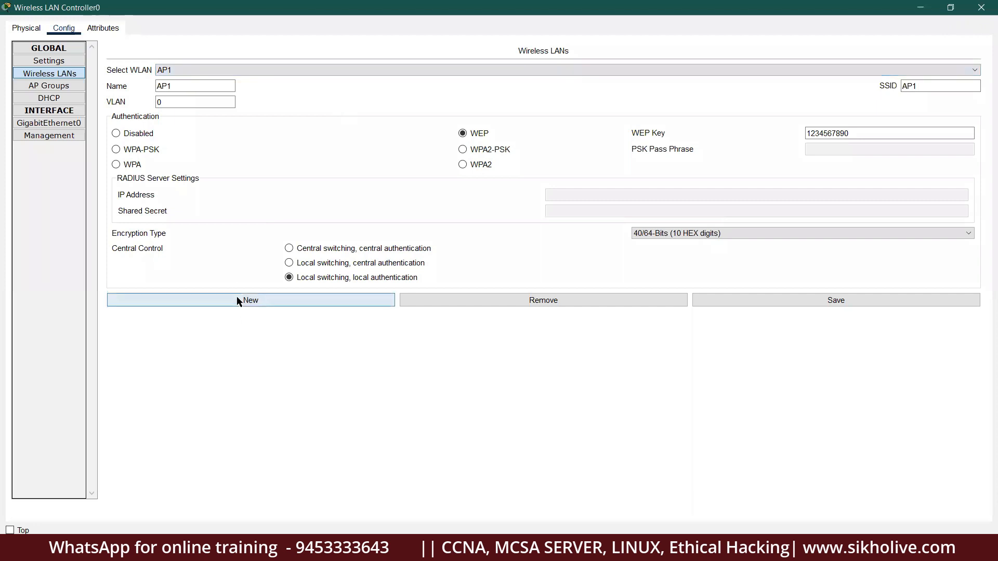
pyautogui.click(238, 301)
pyautogui.click(172, 85)
pyautogui.write('A')
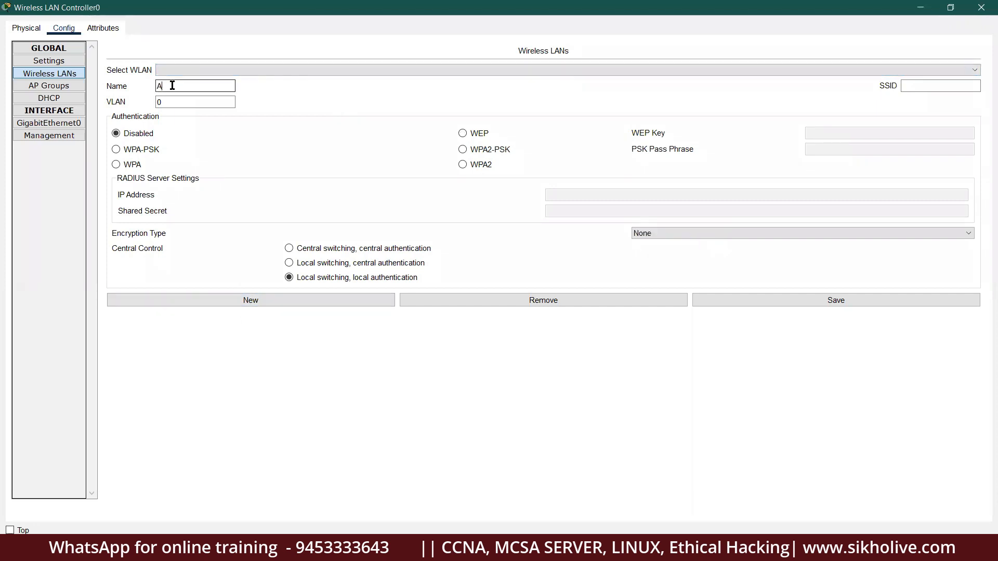
pyautogui.write('P2')
pyautogui.doubleClick(179, 84)
pyautogui.hotkey('ctrl', 'c')
pyautogui.click(914, 87)
pyautogui.hotkey('ctrl', 'v')
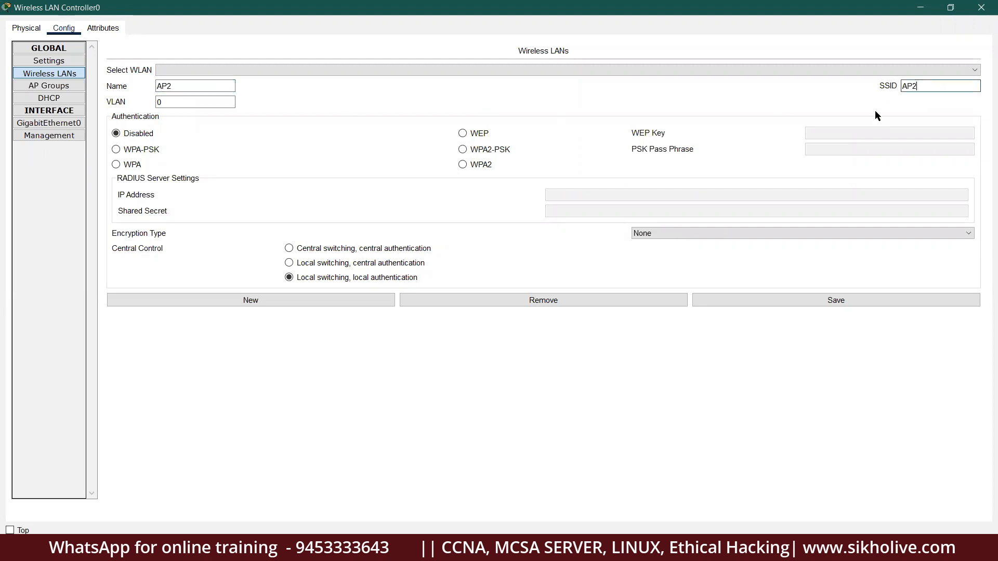
pyautogui.click(462, 134)
pyautogui.click(824, 132)
pyautogui.write('1234567890')
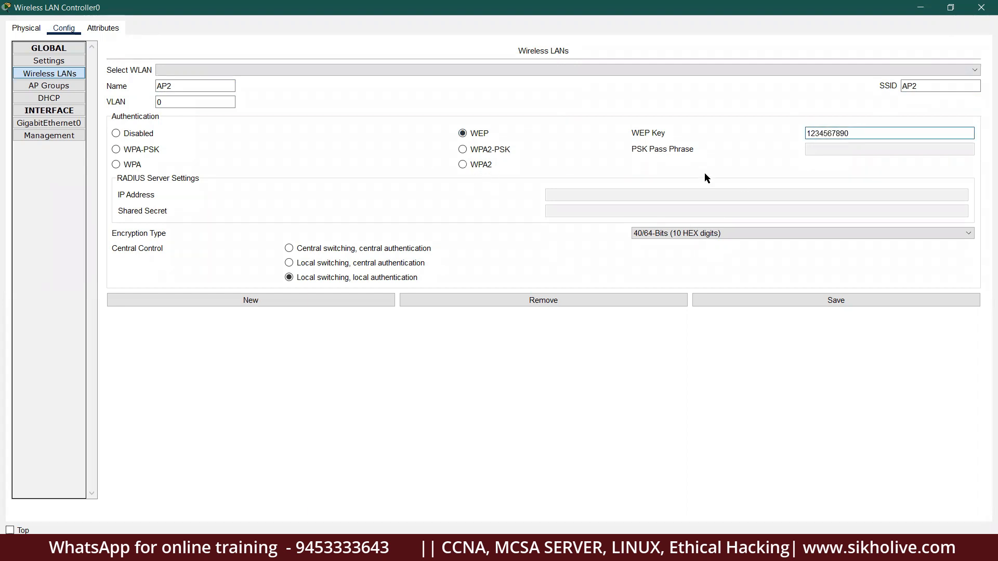
pyautogui.click(806, 299)
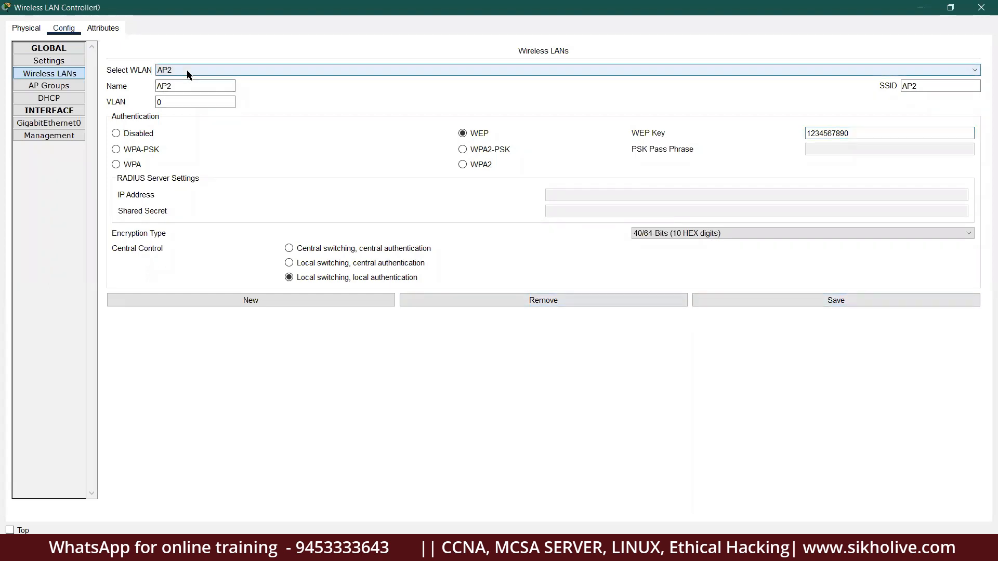
# Verify AP2's settings, confirm both WLANs in the default AP group, and close the controller window.
pyautogui.doubleClick(176, 86)
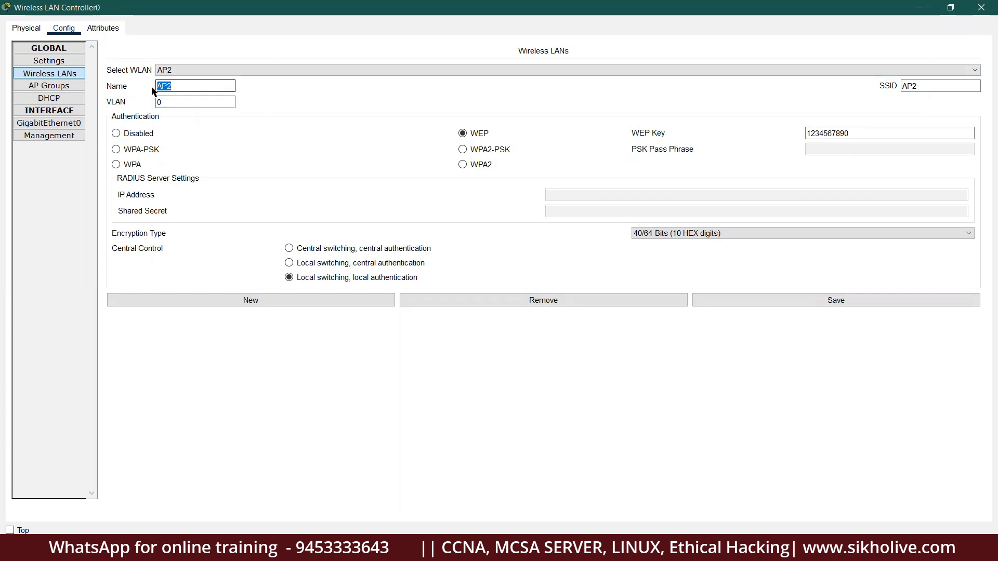
pyautogui.click(922, 85)
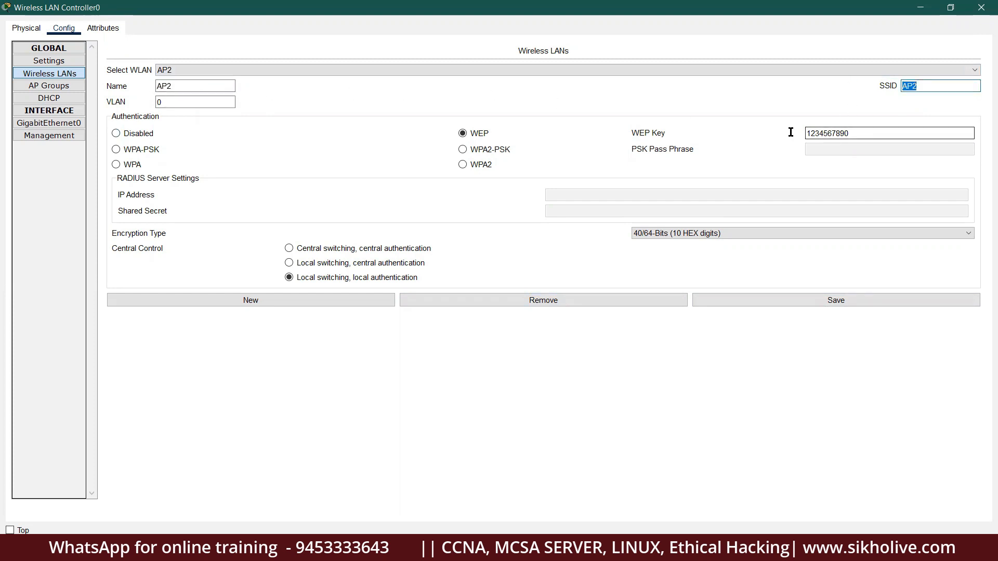
pyautogui.press('Tab')
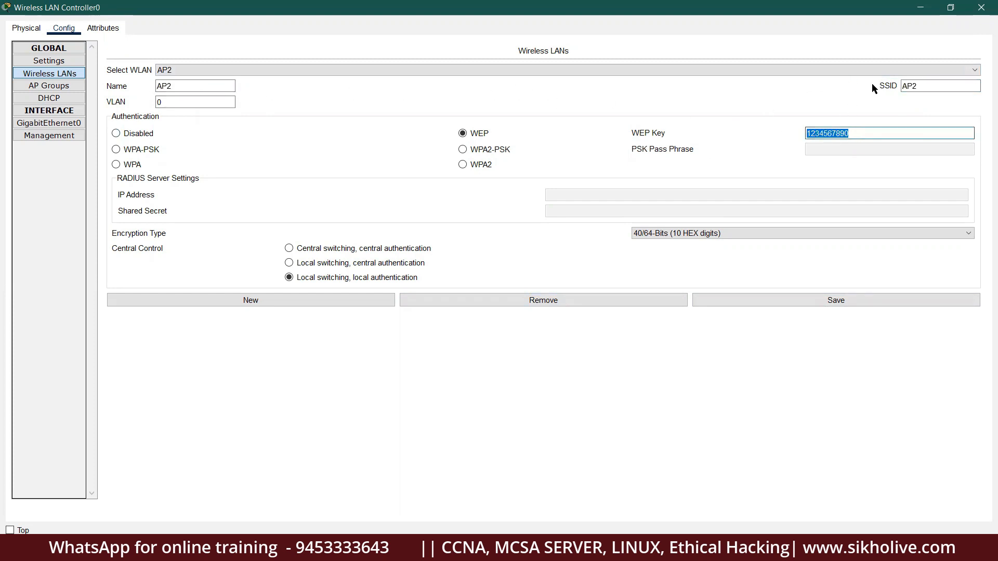
pyautogui.moveTo(927, 86); pyautogui.dragTo(855, 87)
pyautogui.moveTo(857, 133); pyautogui.dragTo(783, 133)
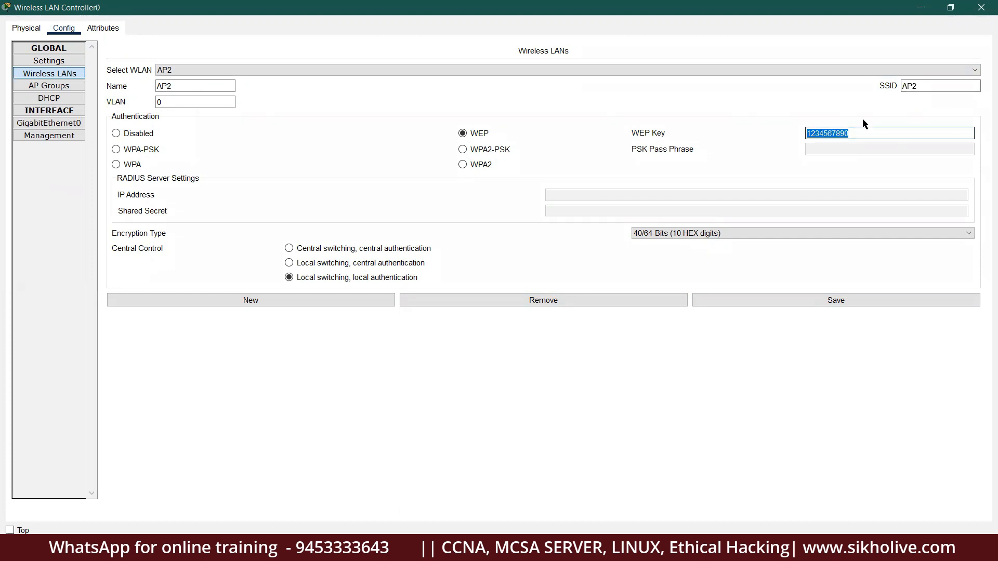
pyautogui.moveTo(865, 136); pyautogui.dragTo(778, 134)
pyautogui.click(858, 133)
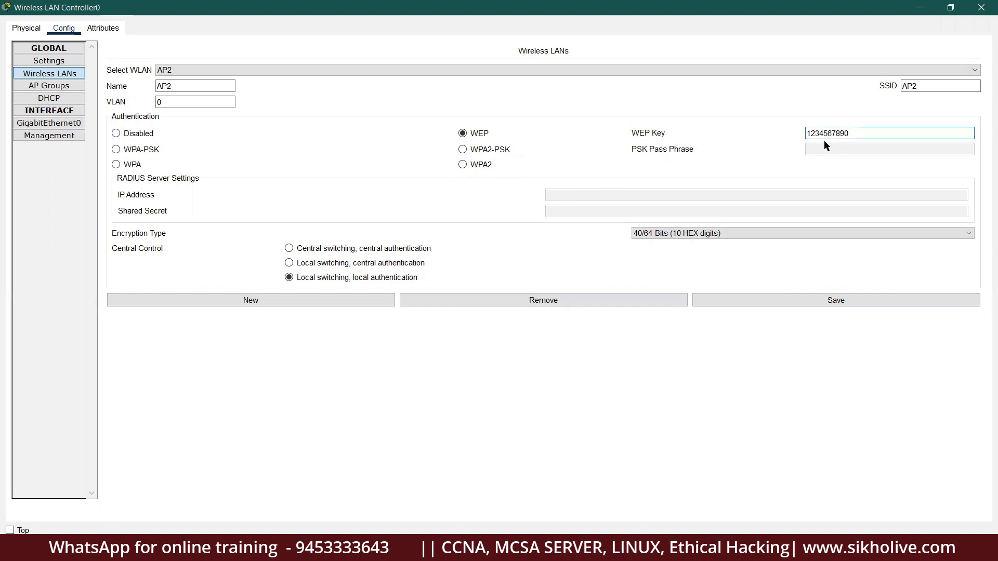
pyautogui.click(205, 70)
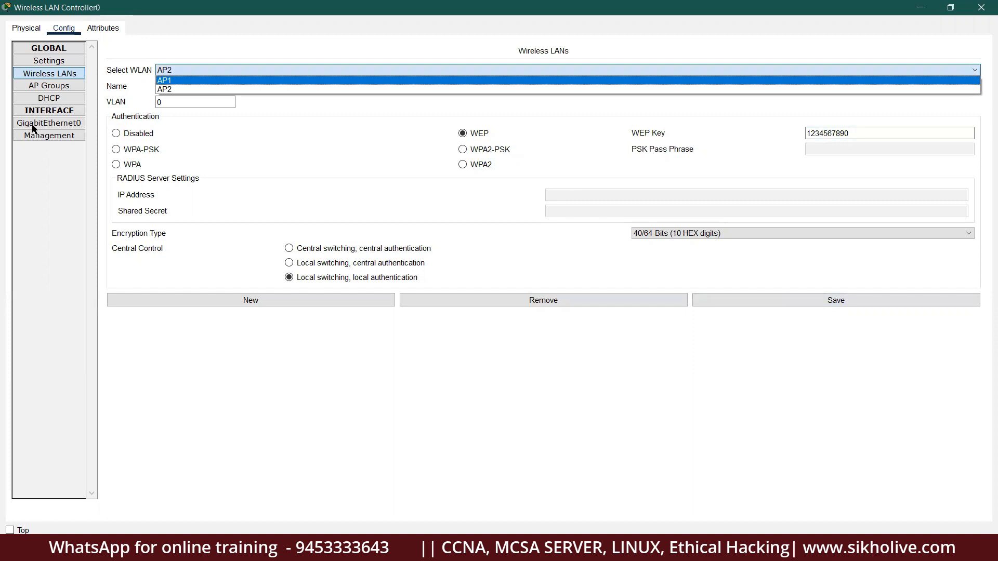
pyautogui.click(54, 87)
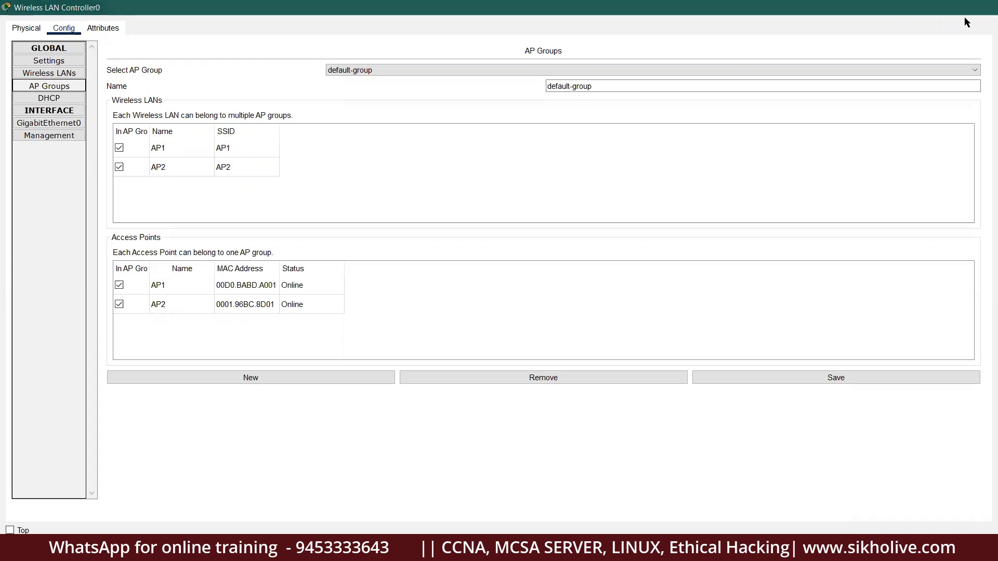
pyautogui.click(981, 8)
# Open Smartphone0's Wireless0 configuration and widen the settings window.
pyautogui.click(858, 122)
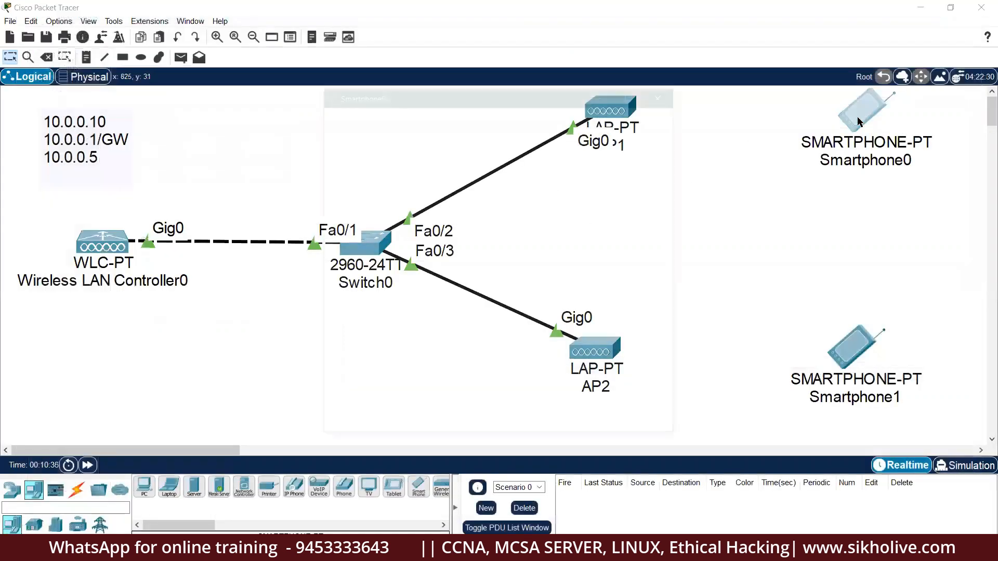
pyautogui.click(418, 115)
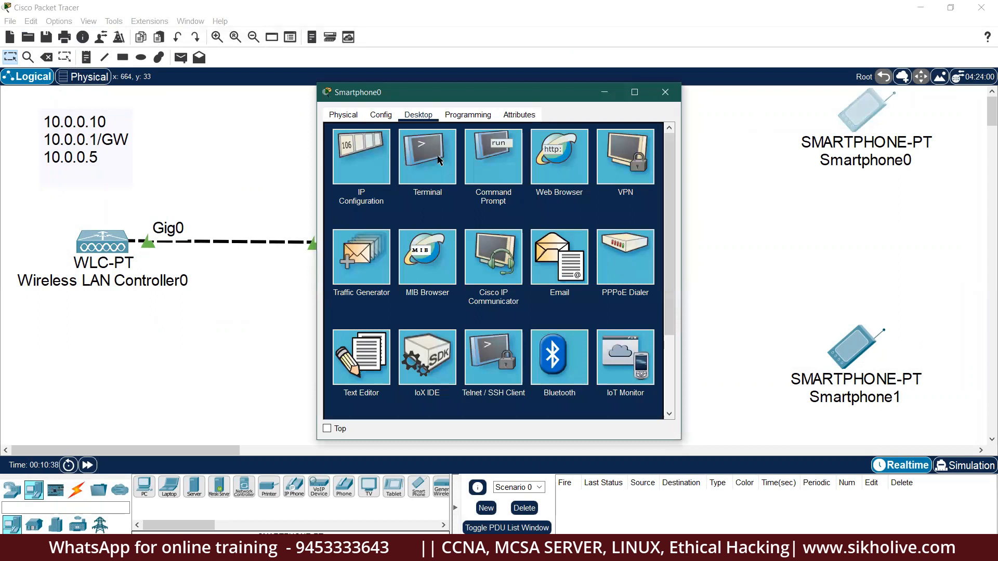
pyautogui.click(385, 118)
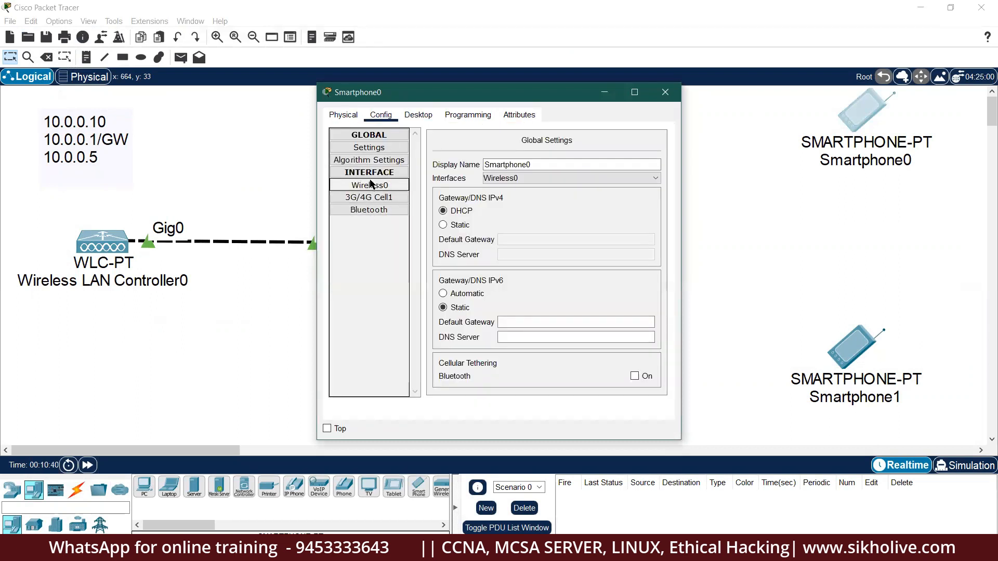
pyautogui.click(370, 185)
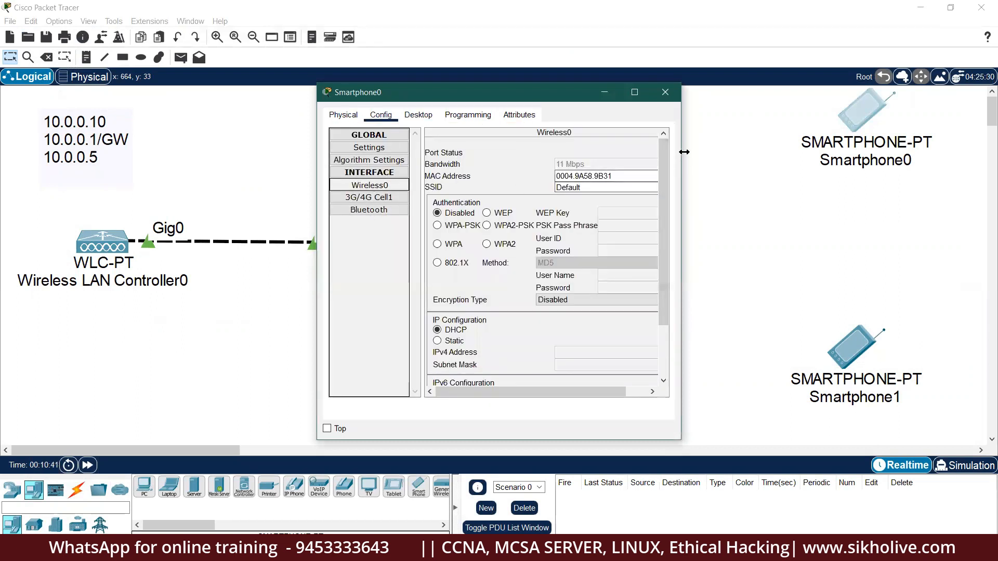
pyautogui.moveTo(683, 151); pyautogui.dragTo(923, 151)
pyautogui.moveTo(612, 97); pyautogui.dragTo(370, 104)
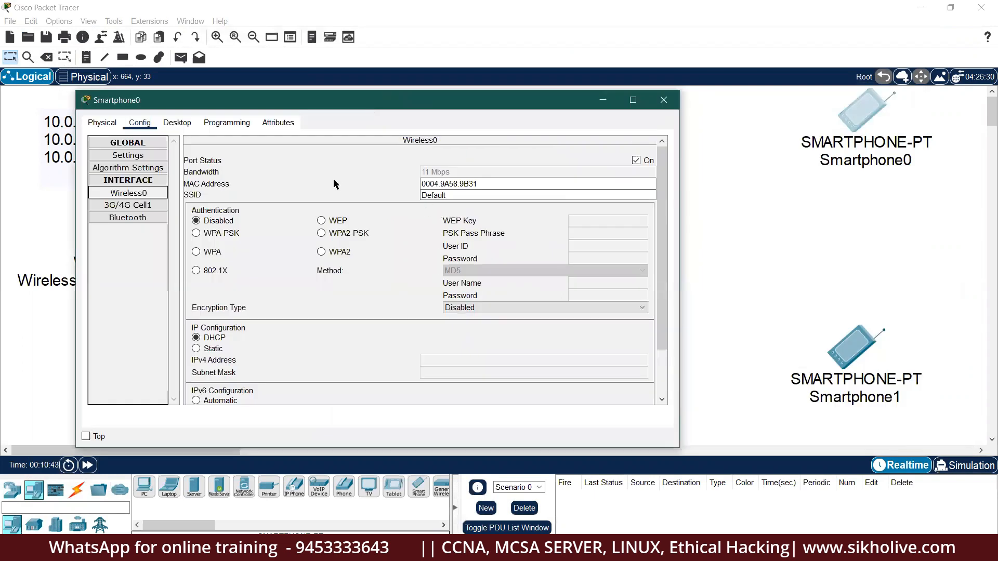
pyautogui.doubleClick(442, 194)
pyautogui.write('AP1')
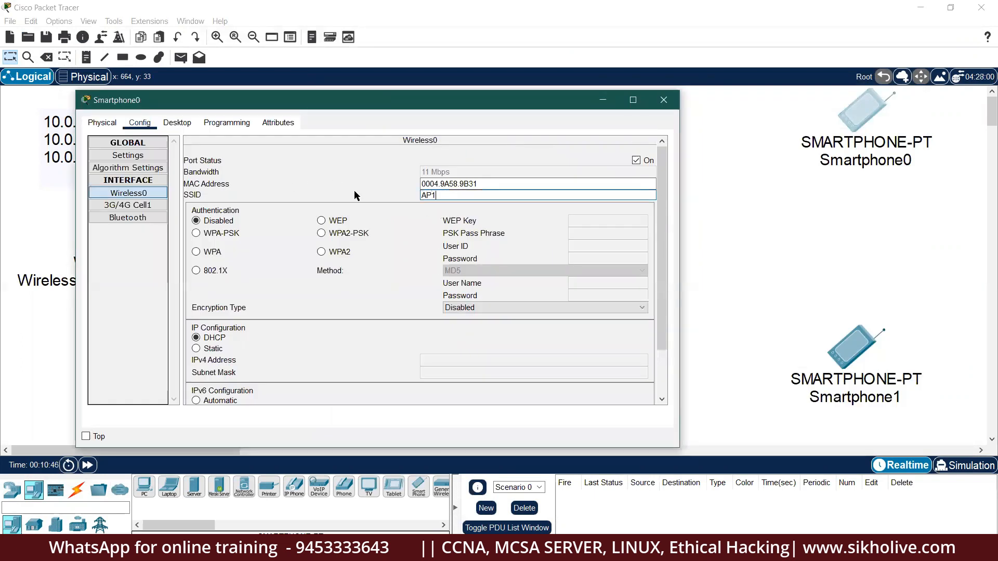
pyautogui.click(336, 221)
pyautogui.click(580, 221)
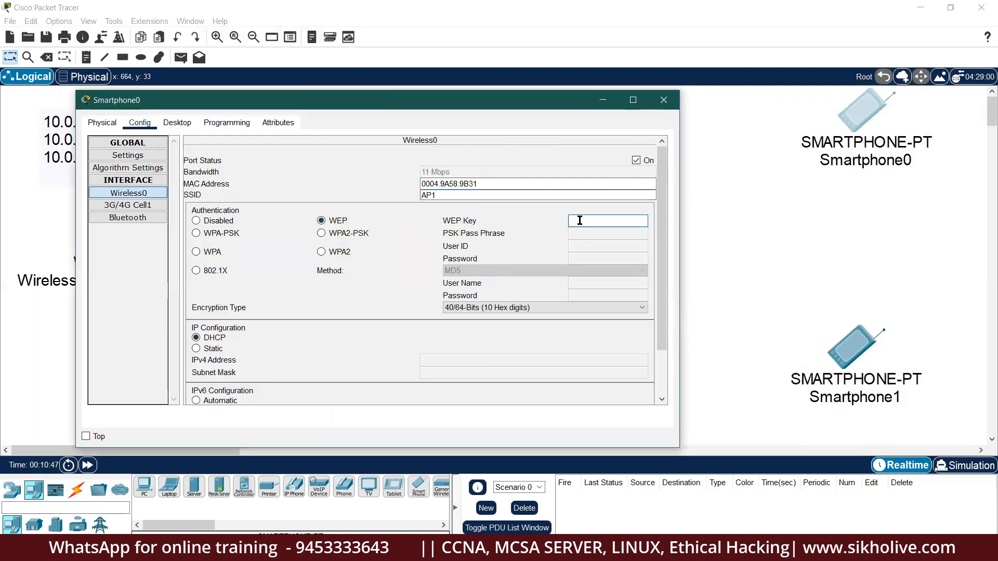
pyautogui.write('1234567890')
pyautogui.doubleClick(637, 161)
pyautogui.moveTo(548, 110); pyautogui.dragTo(288, 204)
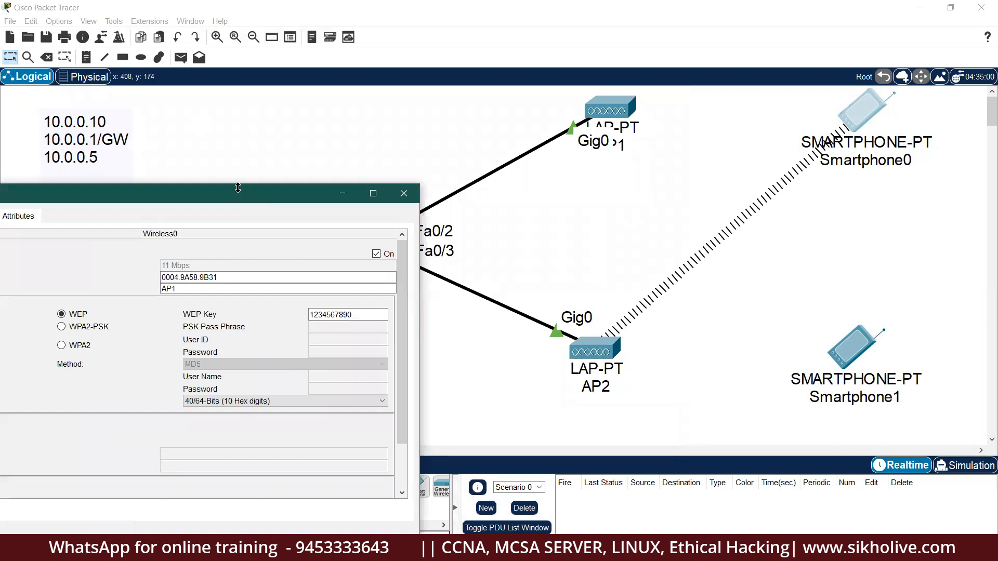
pyautogui.moveTo(224, 200); pyautogui.dragTo(314, 102)
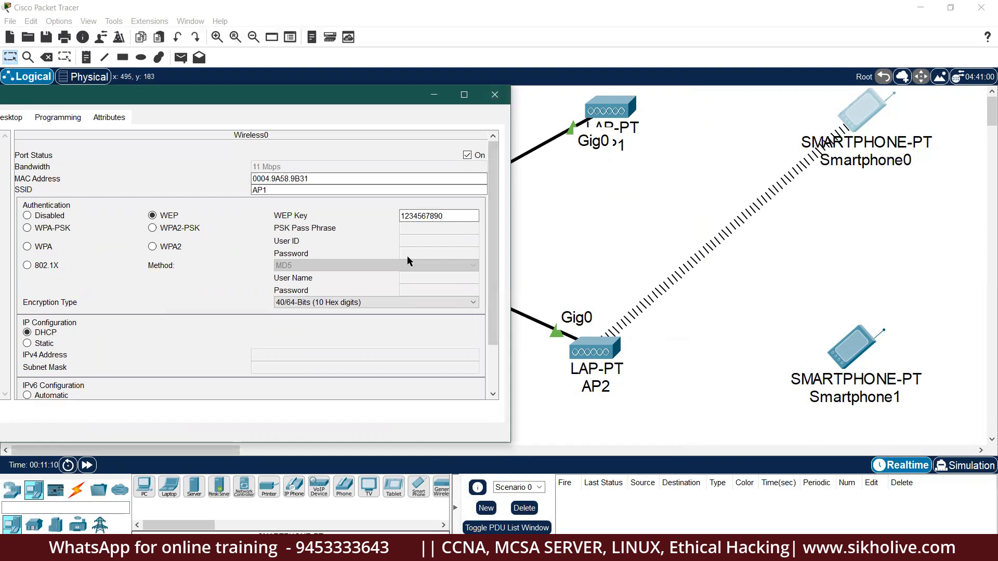
pyautogui.click(277, 190)
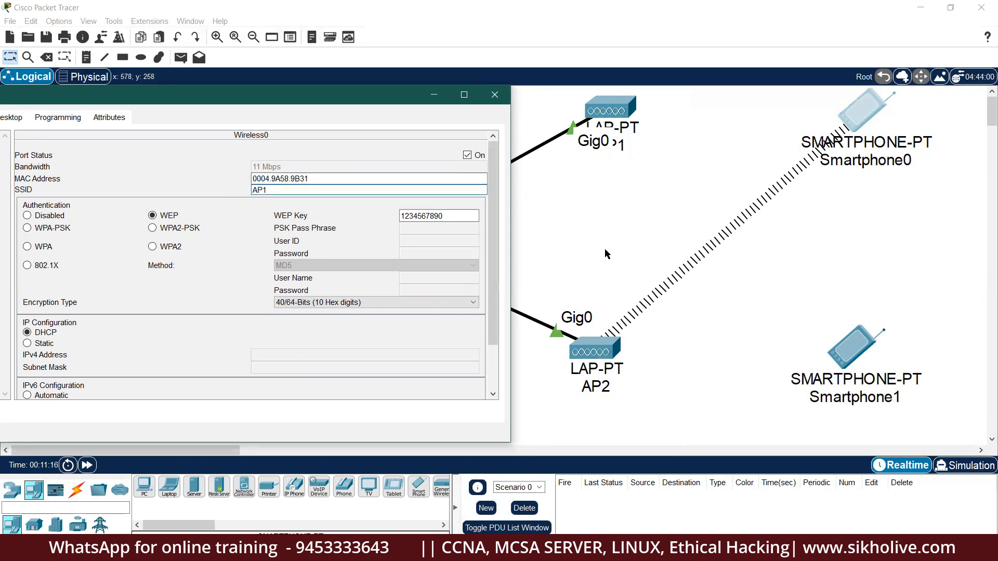
pyautogui.click(494, 94)
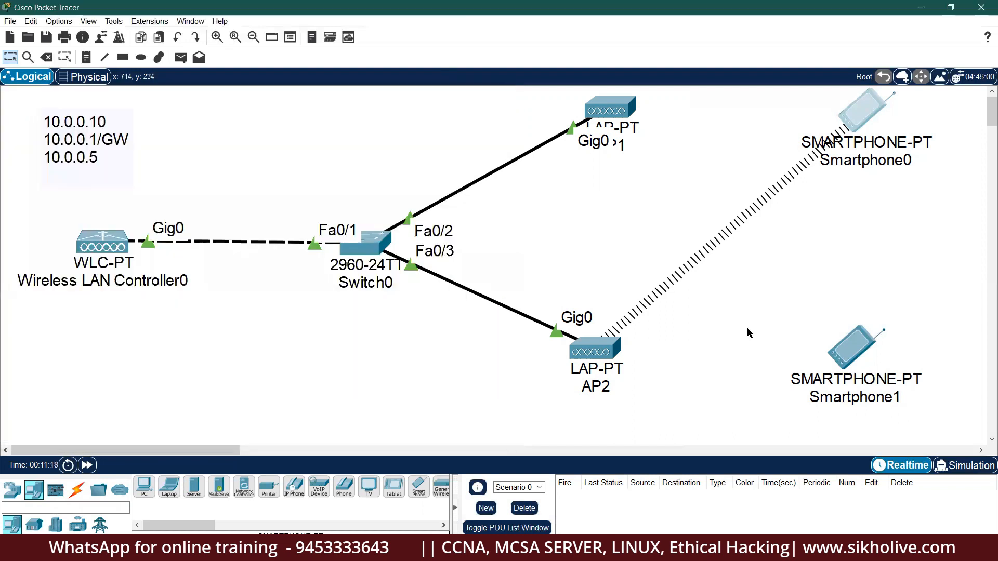
pyautogui.click(855, 345)
pyautogui.click(418, 115)
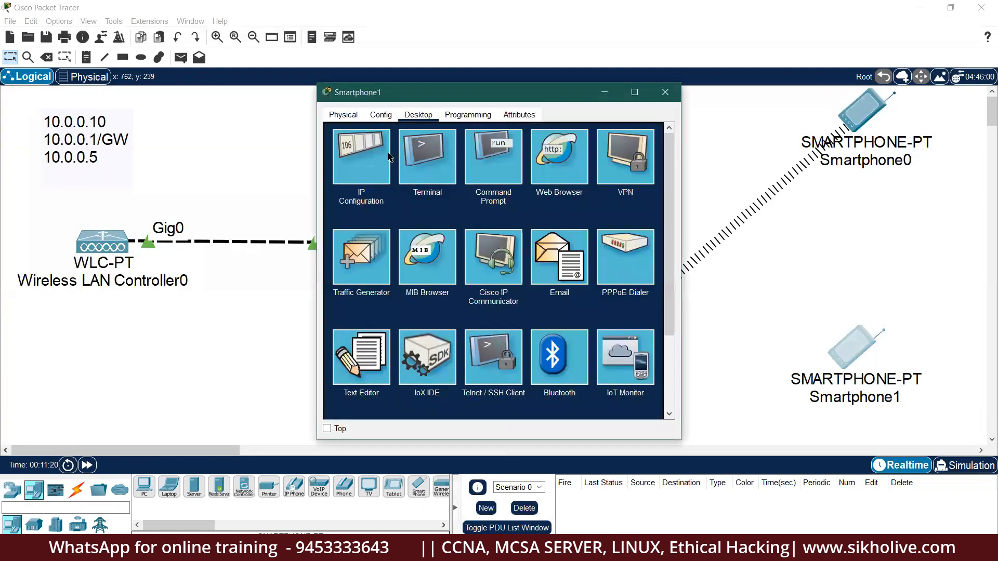
pyautogui.click(378, 118)
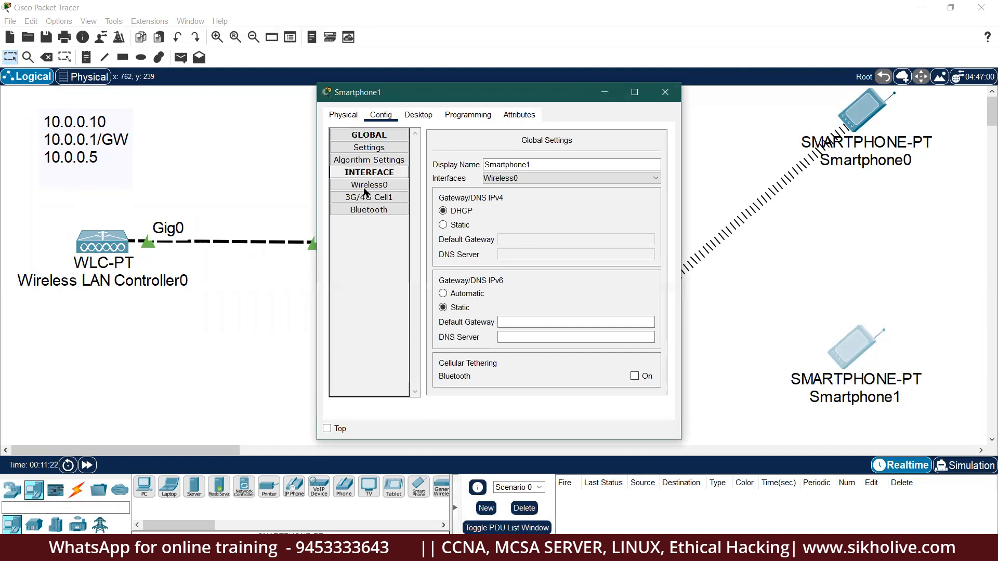
pyautogui.click(372, 185)
pyautogui.hotkey('ctrl', 'a')
pyautogui.write('AP2')
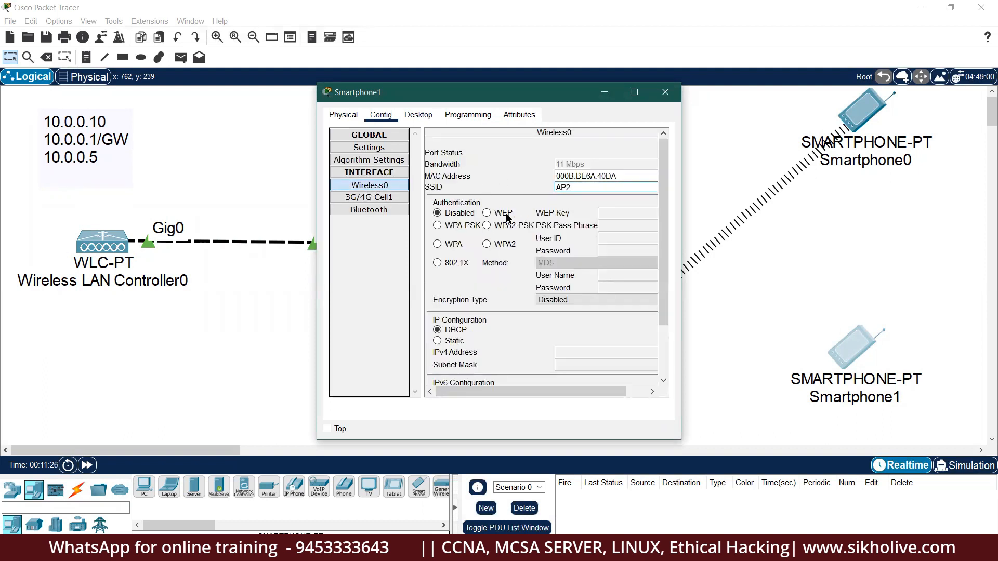
pyautogui.click(506, 214)
pyautogui.click(611, 211)
pyautogui.write('1234567890')
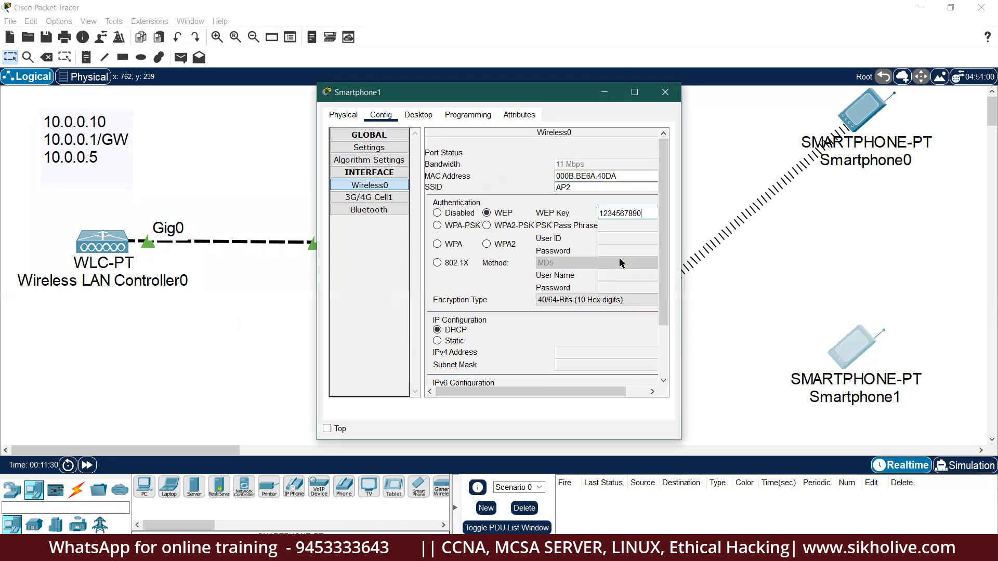
pyautogui.moveTo(681, 115); pyautogui.dragTo(902, 116)
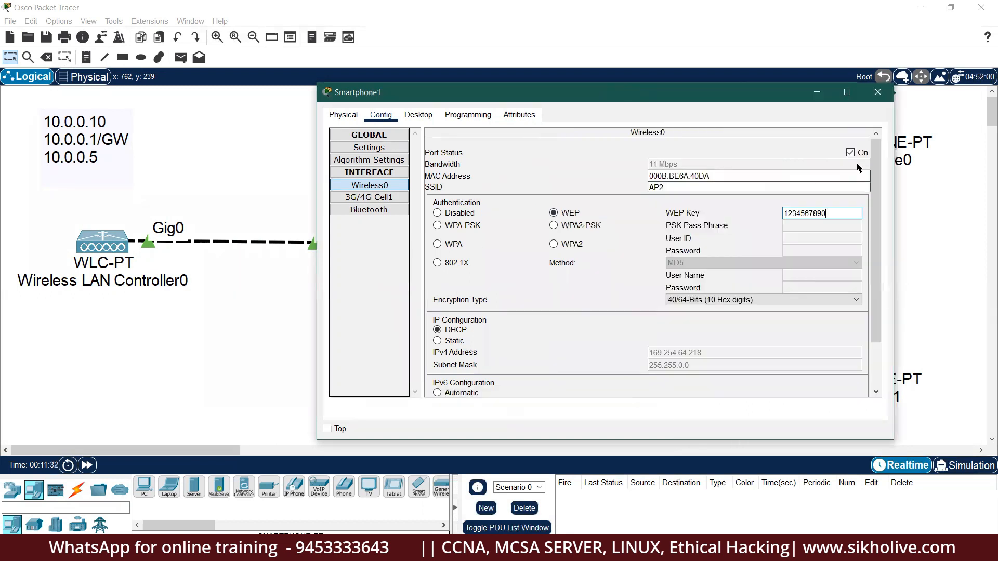
pyautogui.click(885, 92)
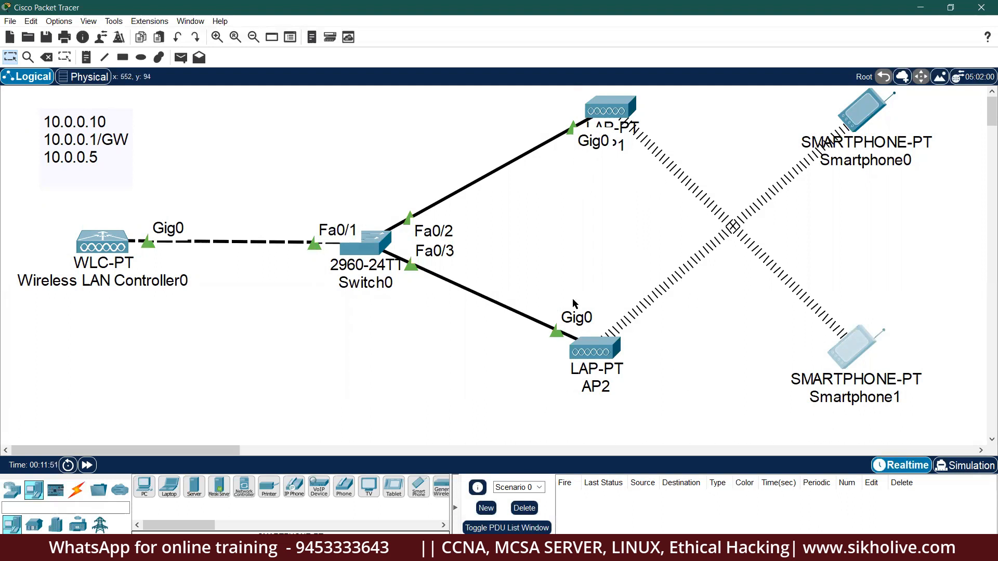
pyautogui.moveTo(49, 202); pyautogui.dragTo(165, 288)
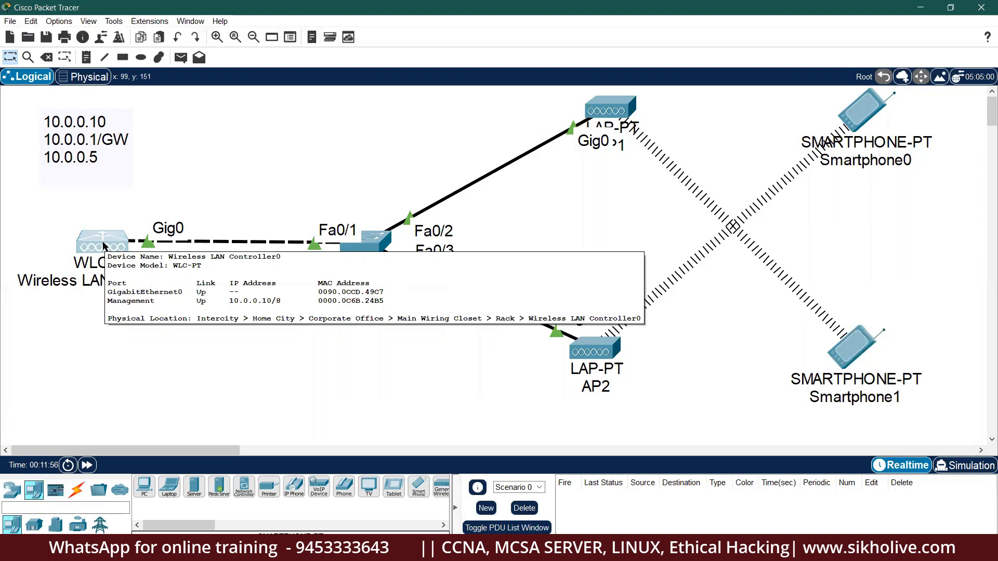
pyautogui.click(104, 248)
pyautogui.click(382, 173)
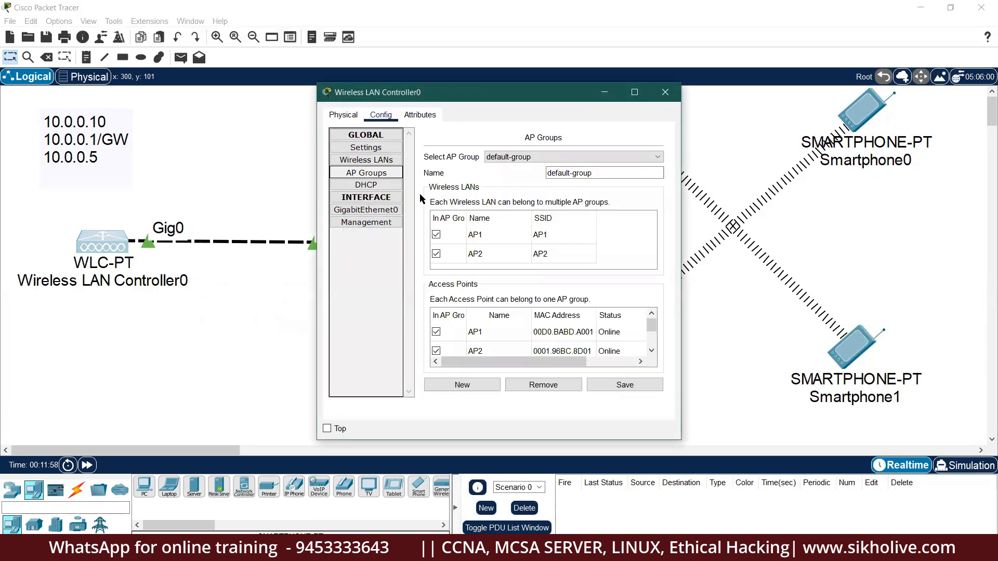
pyautogui.scroll(-1, 477, 335)
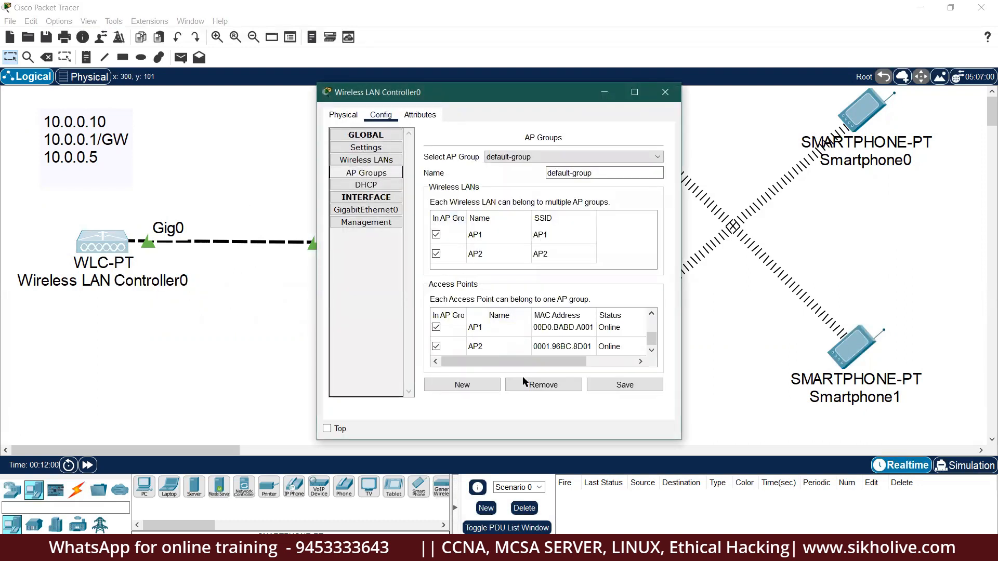
pyautogui.click(664, 92)
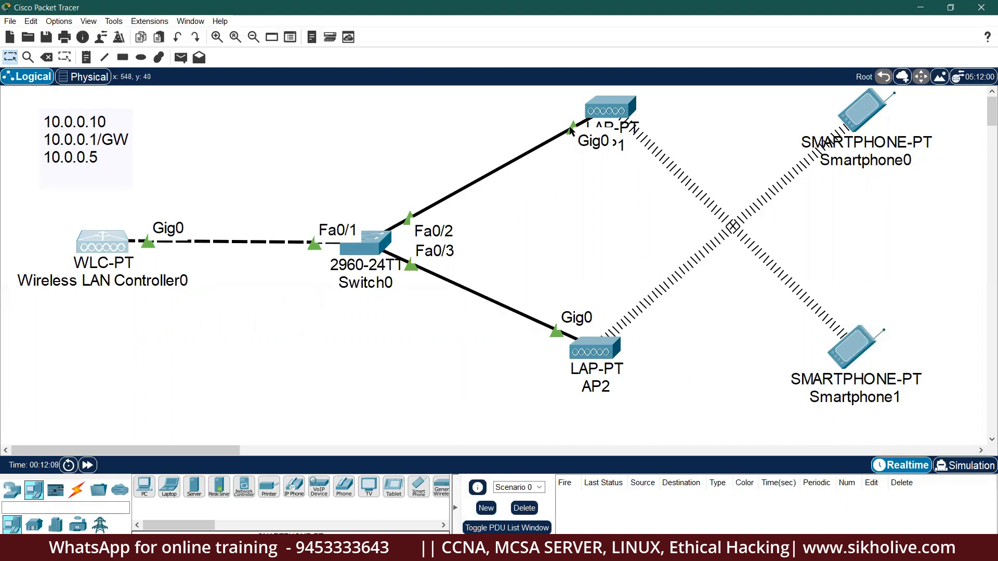
# Delete the Switch0–AP1 cable, keeping the wireless LAN controller, then return to the Select tool.
pyautogui.click(46, 57)
pyautogui.click(582, 297)
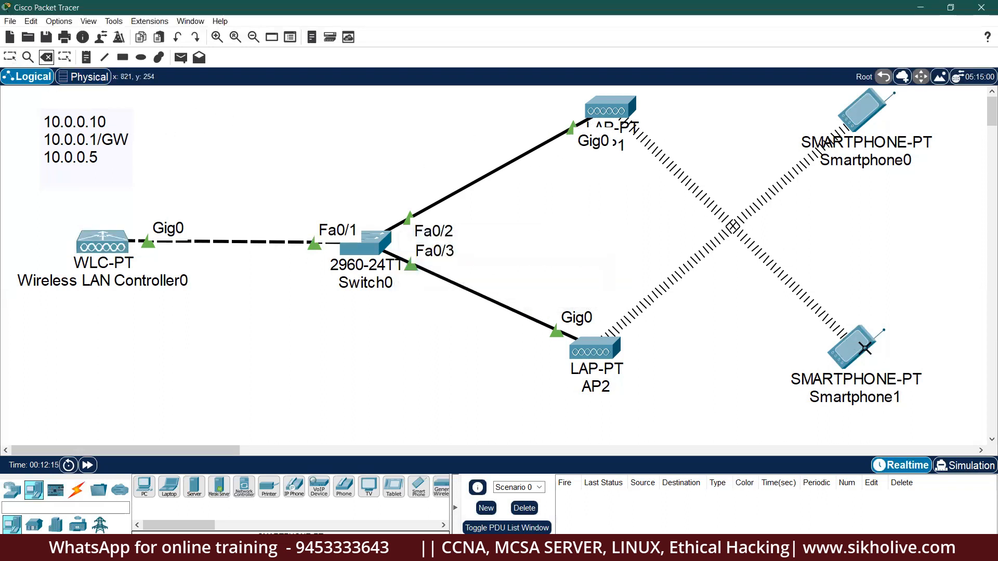
pyautogui.click(549, 140)
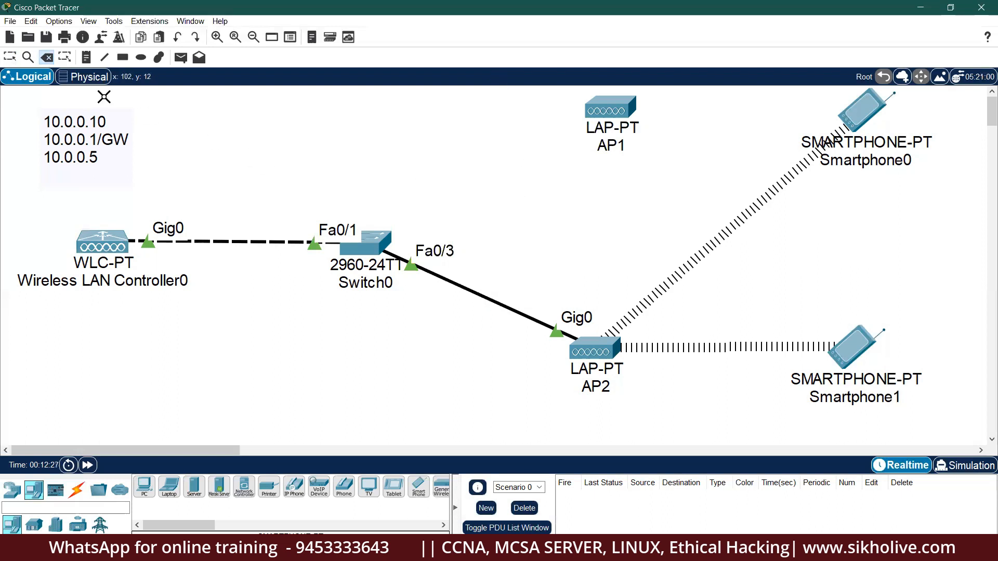
pyautogui.click(10, 57)
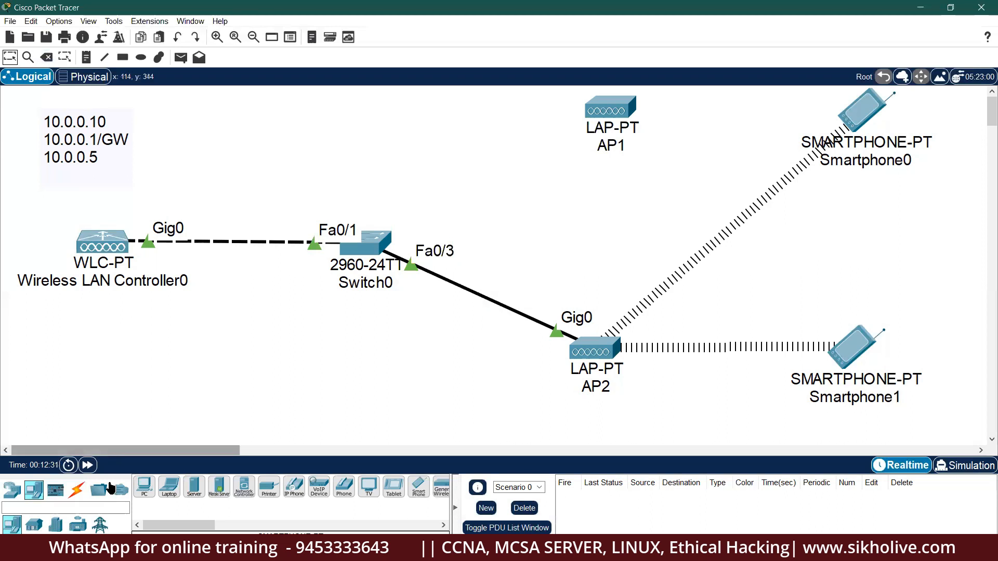
# Connect Switch0 Fa0/2 to AP1 Gig0 with a straight-through cable.
pyautogui.click(76, 489)
pyautogui.click(368, 248)
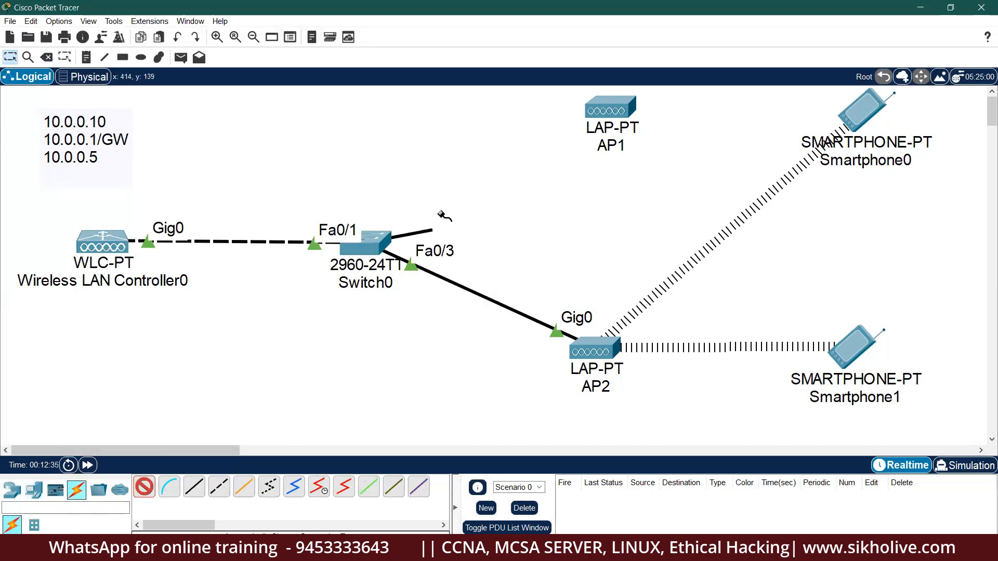
pyautogui.click(598, 111)
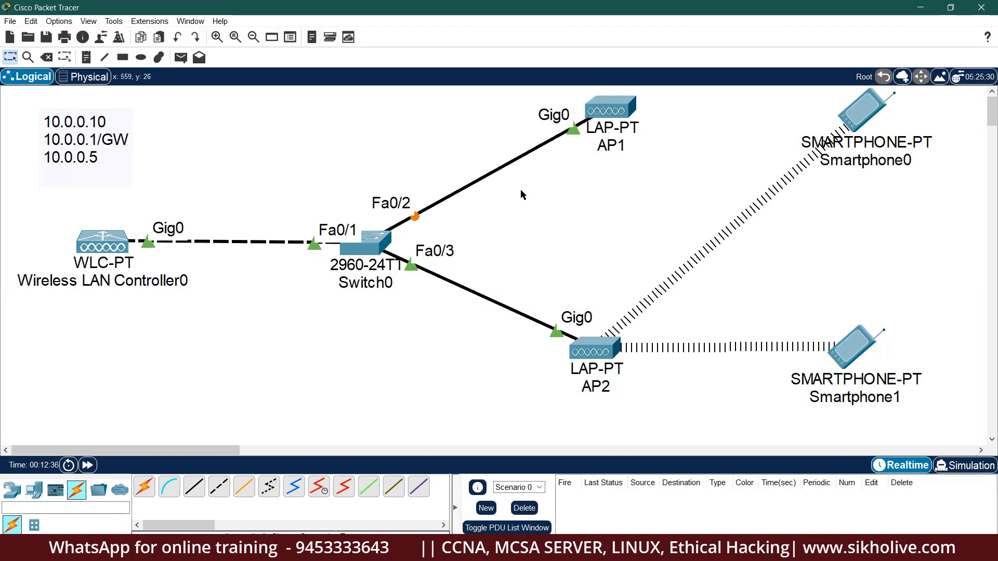
# Delete the cable between Switch0 and AP2, then return to the Select tool.
pyautogui.click(46, 57)
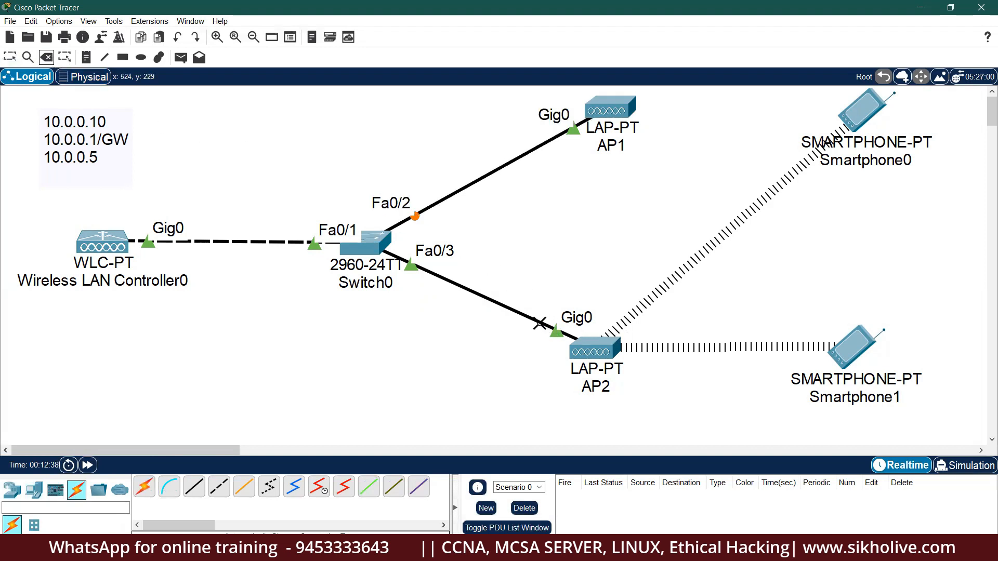
pyautogui.click(533, 322)
pyautogui.click(10, 57)
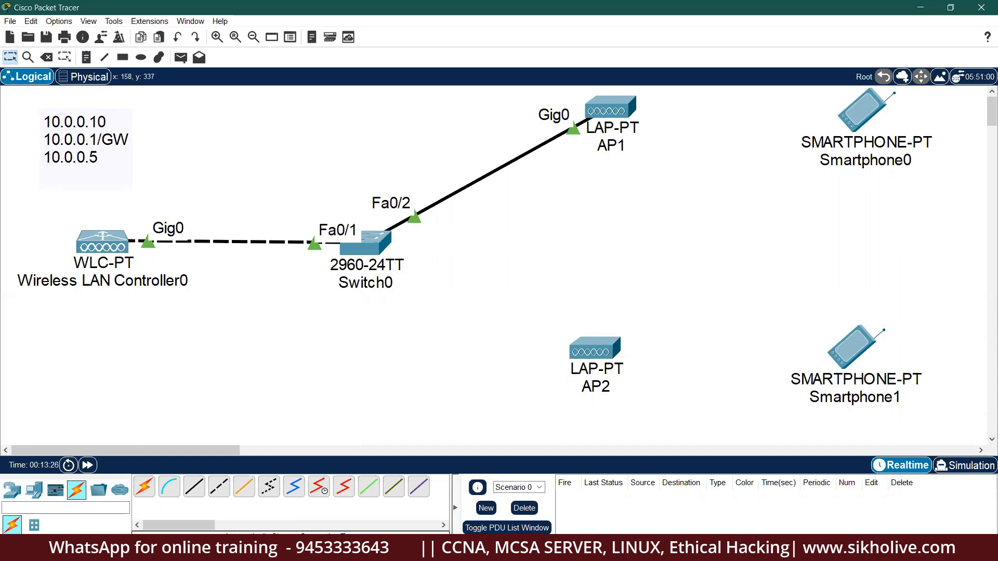
# Fast-forward simulation time so the smartphones reconnect, then inspect AP1.
pyautogui.click(91, 467)
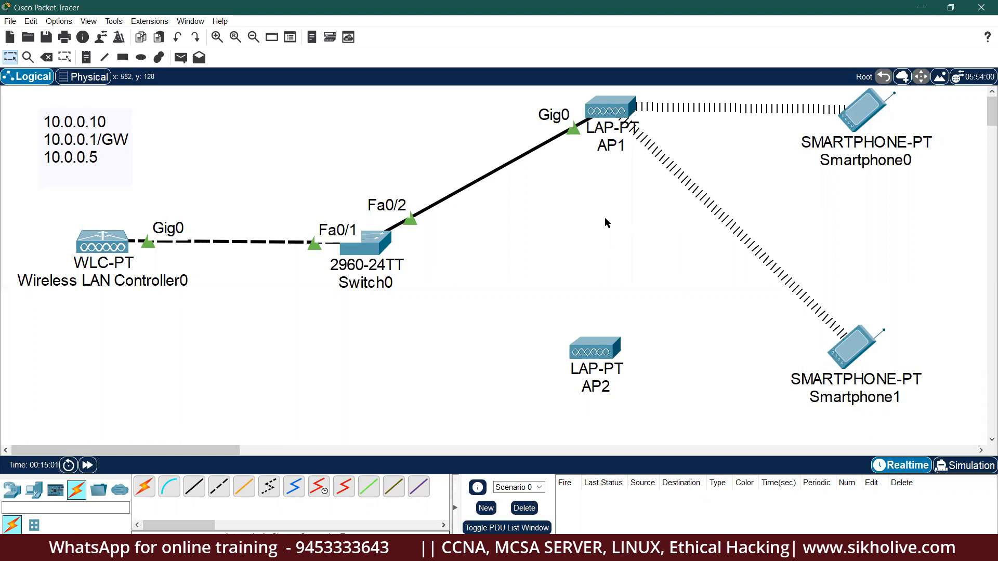
pyautogui.click(611, 110)
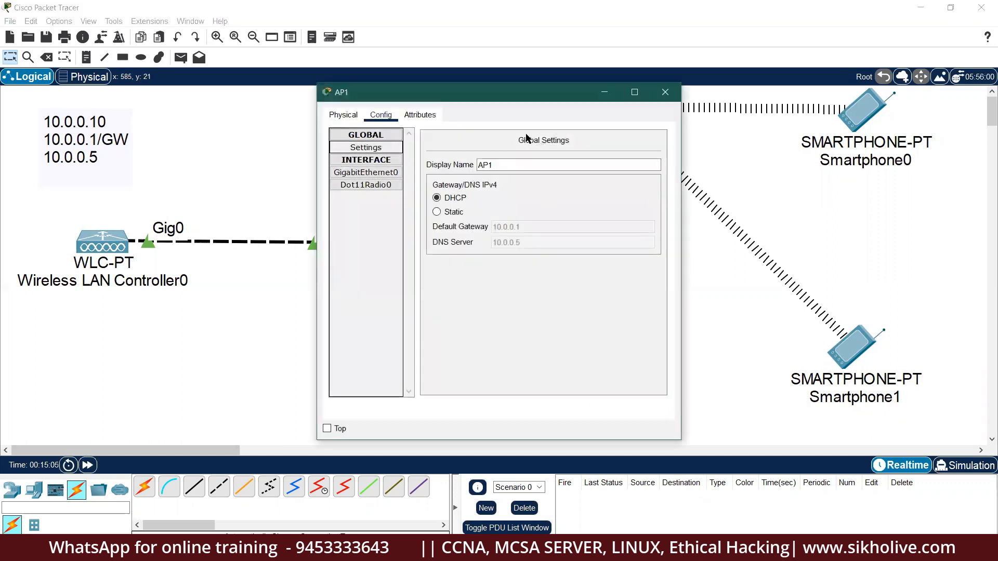
pyautogui.click(666, 92)
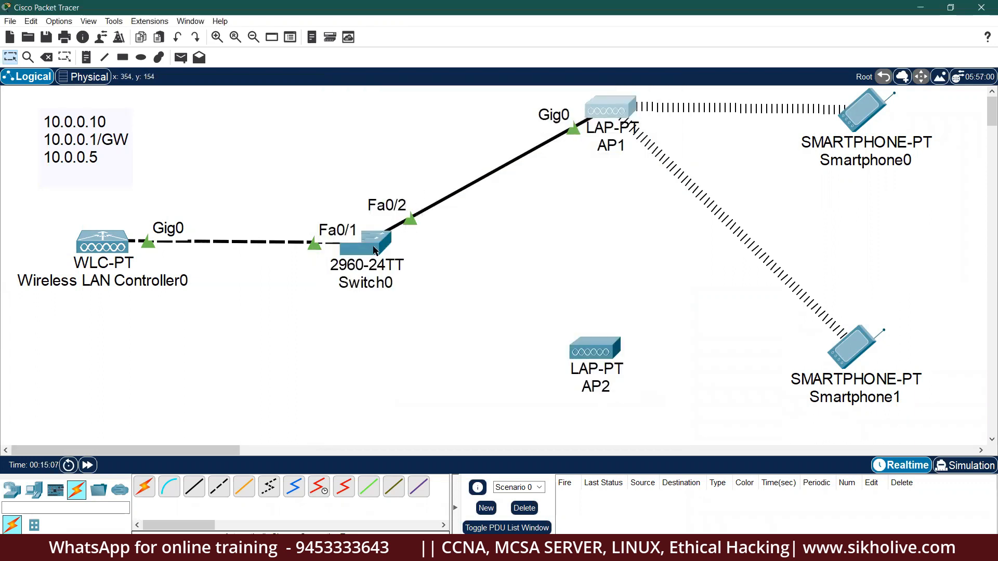
# Confirm Smartphone1's Wireless0 now holds DHCP address 10.0.0.102, then close its window.
pyautogui.click(843, 345)
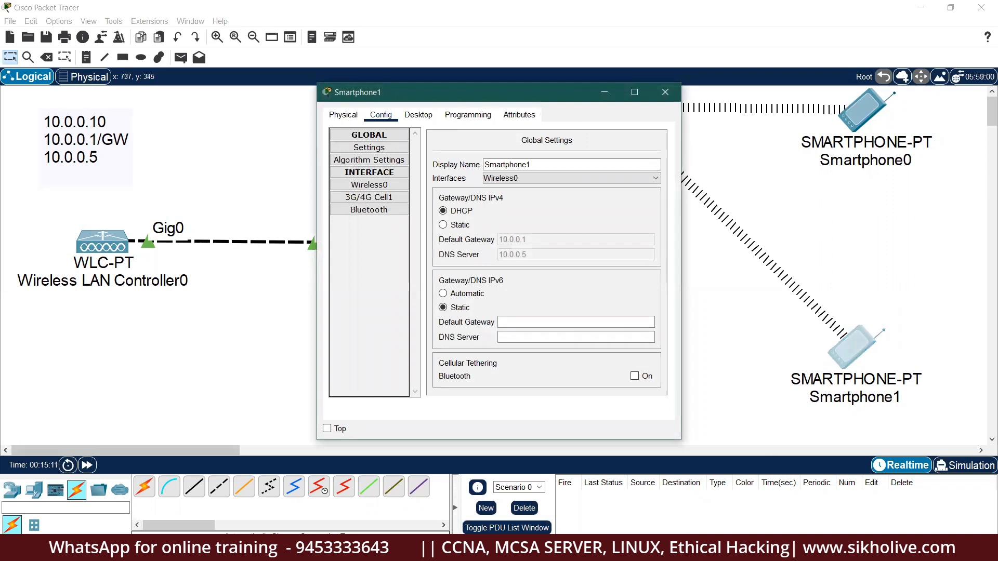
pyautogui.click(885, 551)
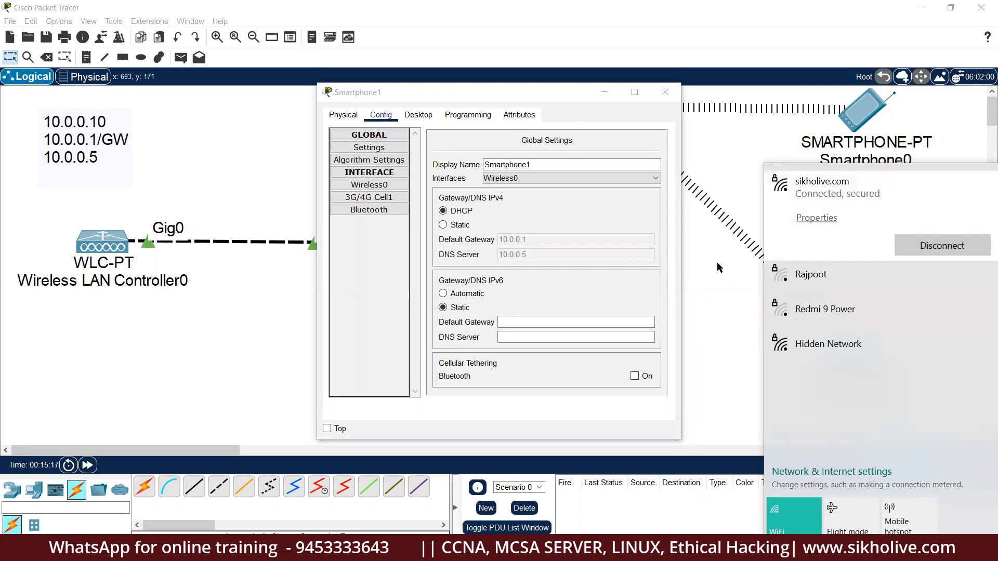
pyautogui.click(558, 191)
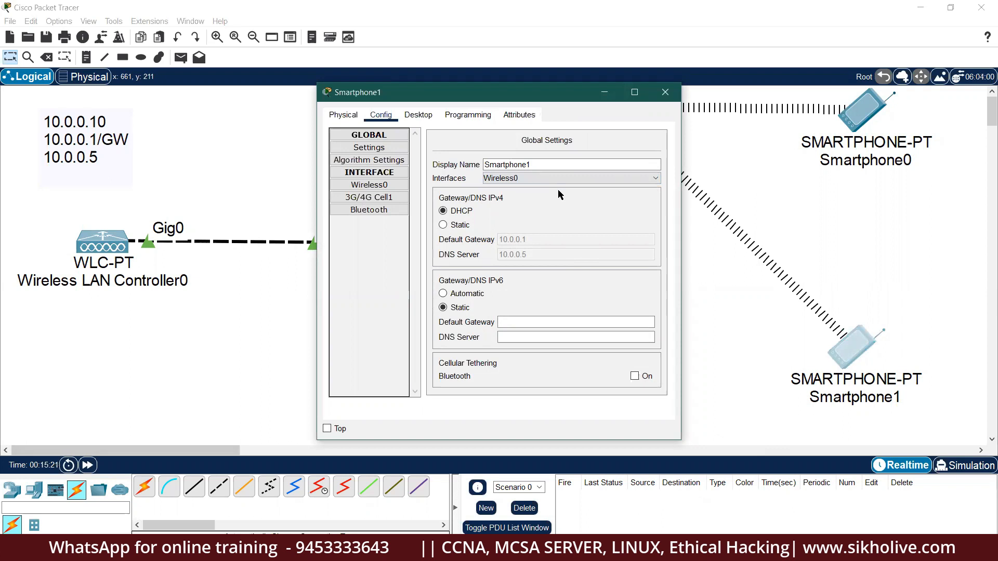
pyautogui.click(397, 188)
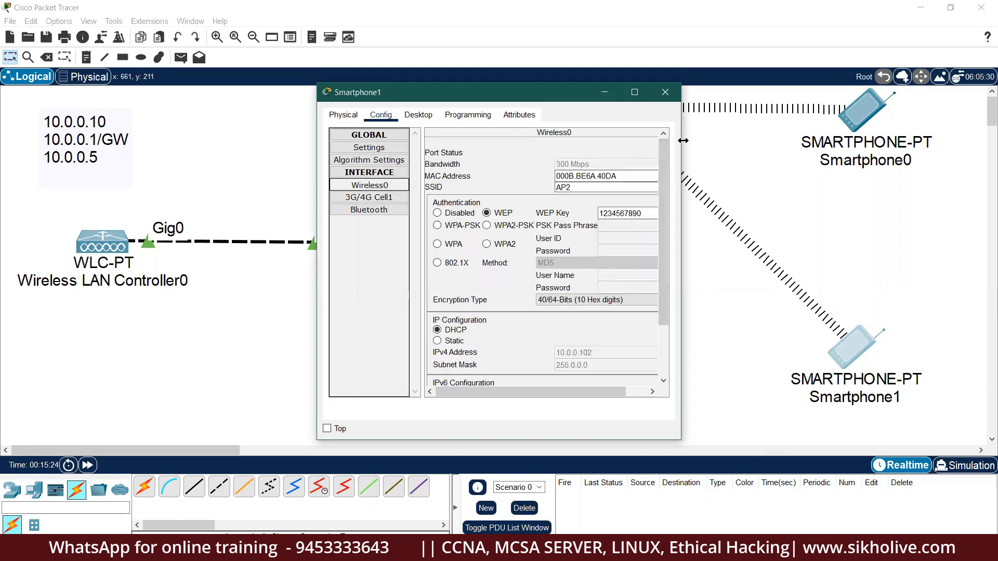
pyautogui.moveTo(682, 140); pyautogui.dragTo(849, 140)
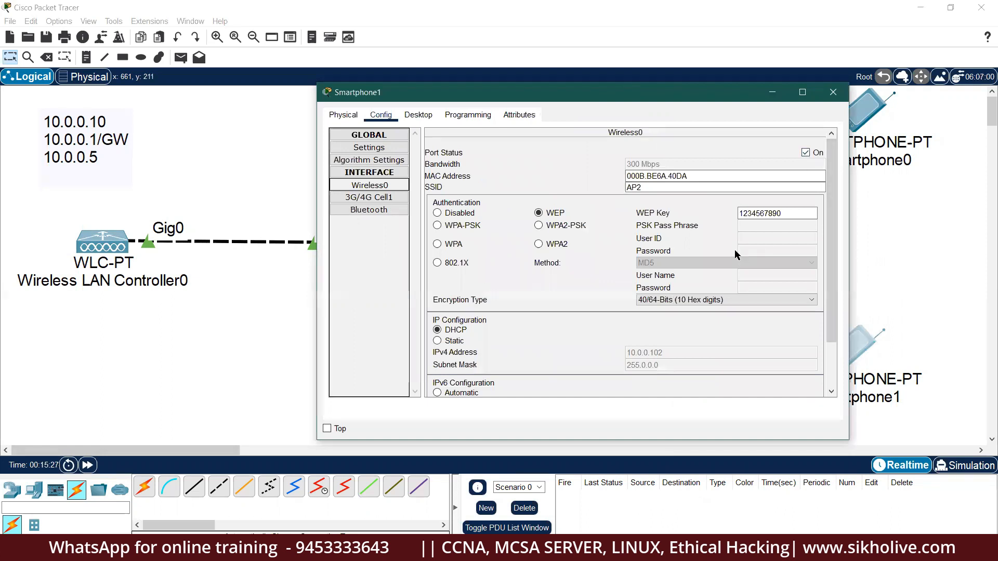
pyautogui.click(832, 93)
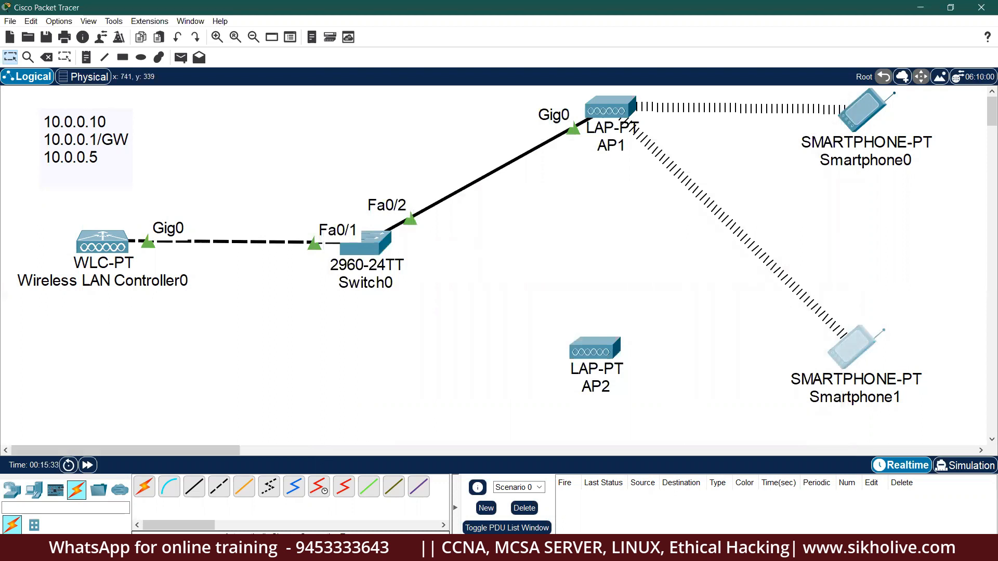
pyautogui.click(881, 550)
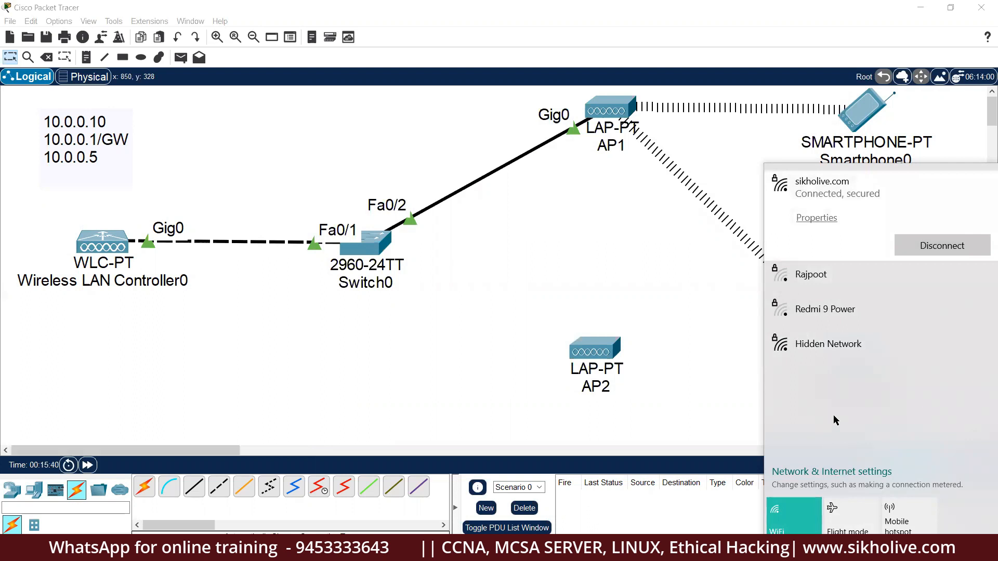
pyautogui.click(755, 131)
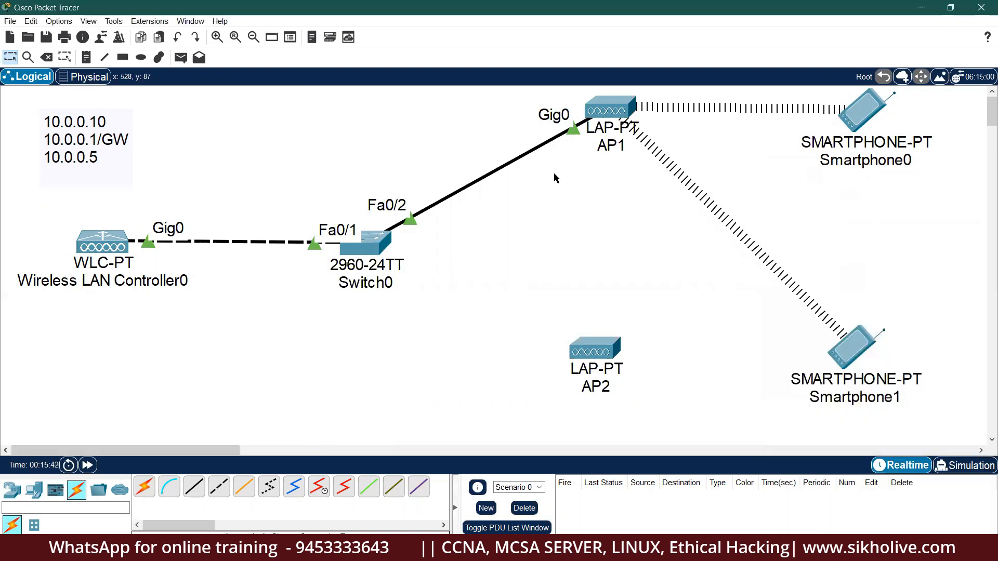